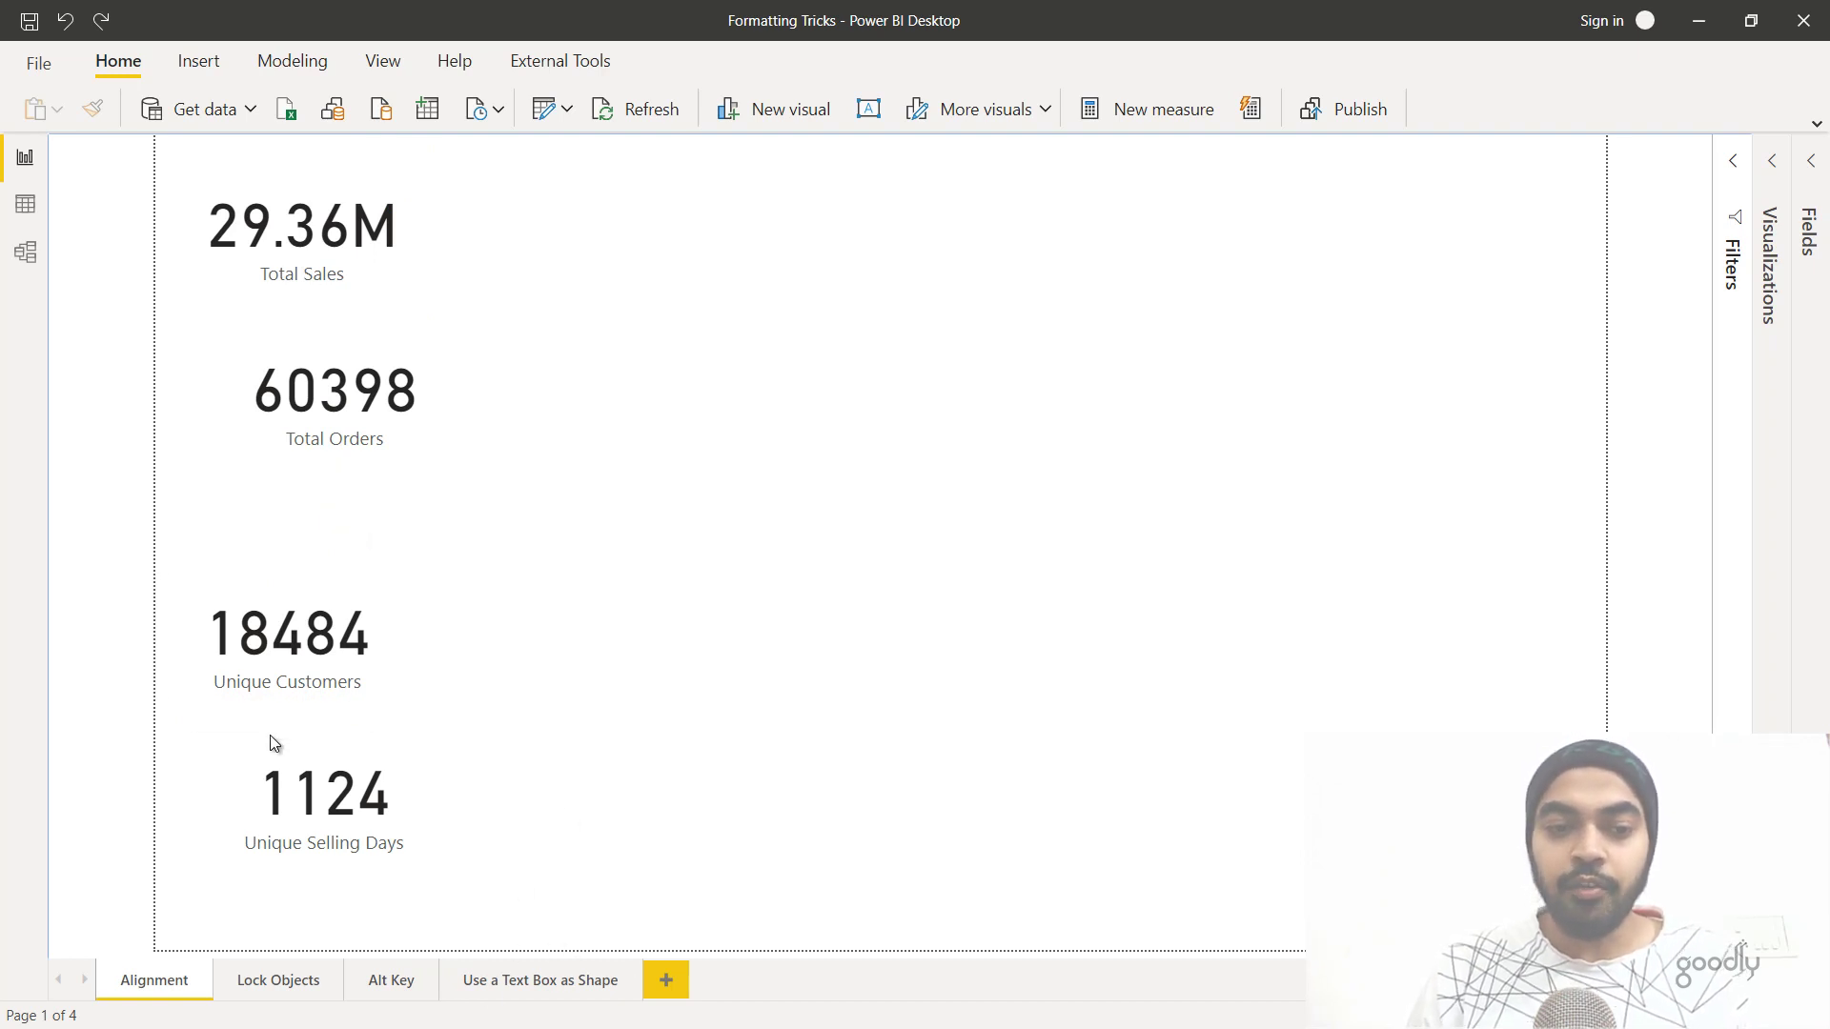
- Nudge the Unique Selling Days card out of line, and align all four KPI cards along their left edges
{"action": "left_click_drag", "start_coordinate": [295, 794], "coordinate": [332, 786]}
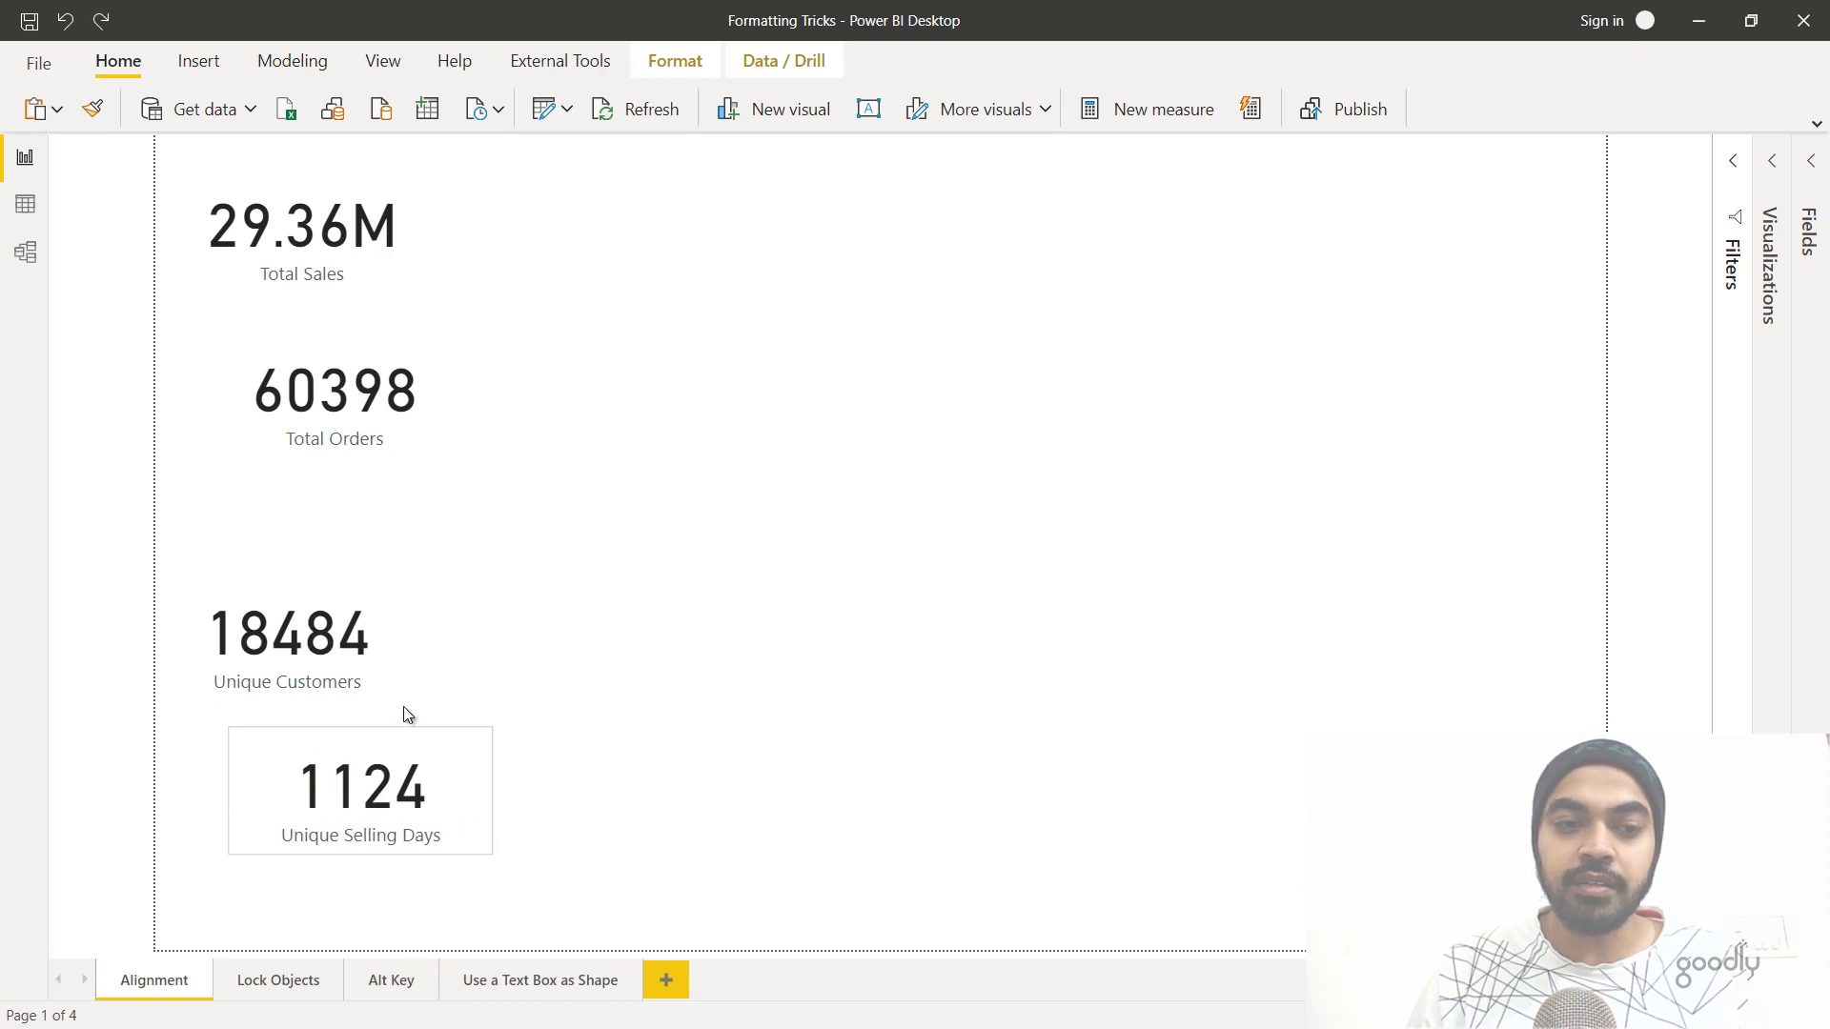
{"action": "left_click_drag", "start_coordinate": [616, 902], "coordinate": [159, 135]}
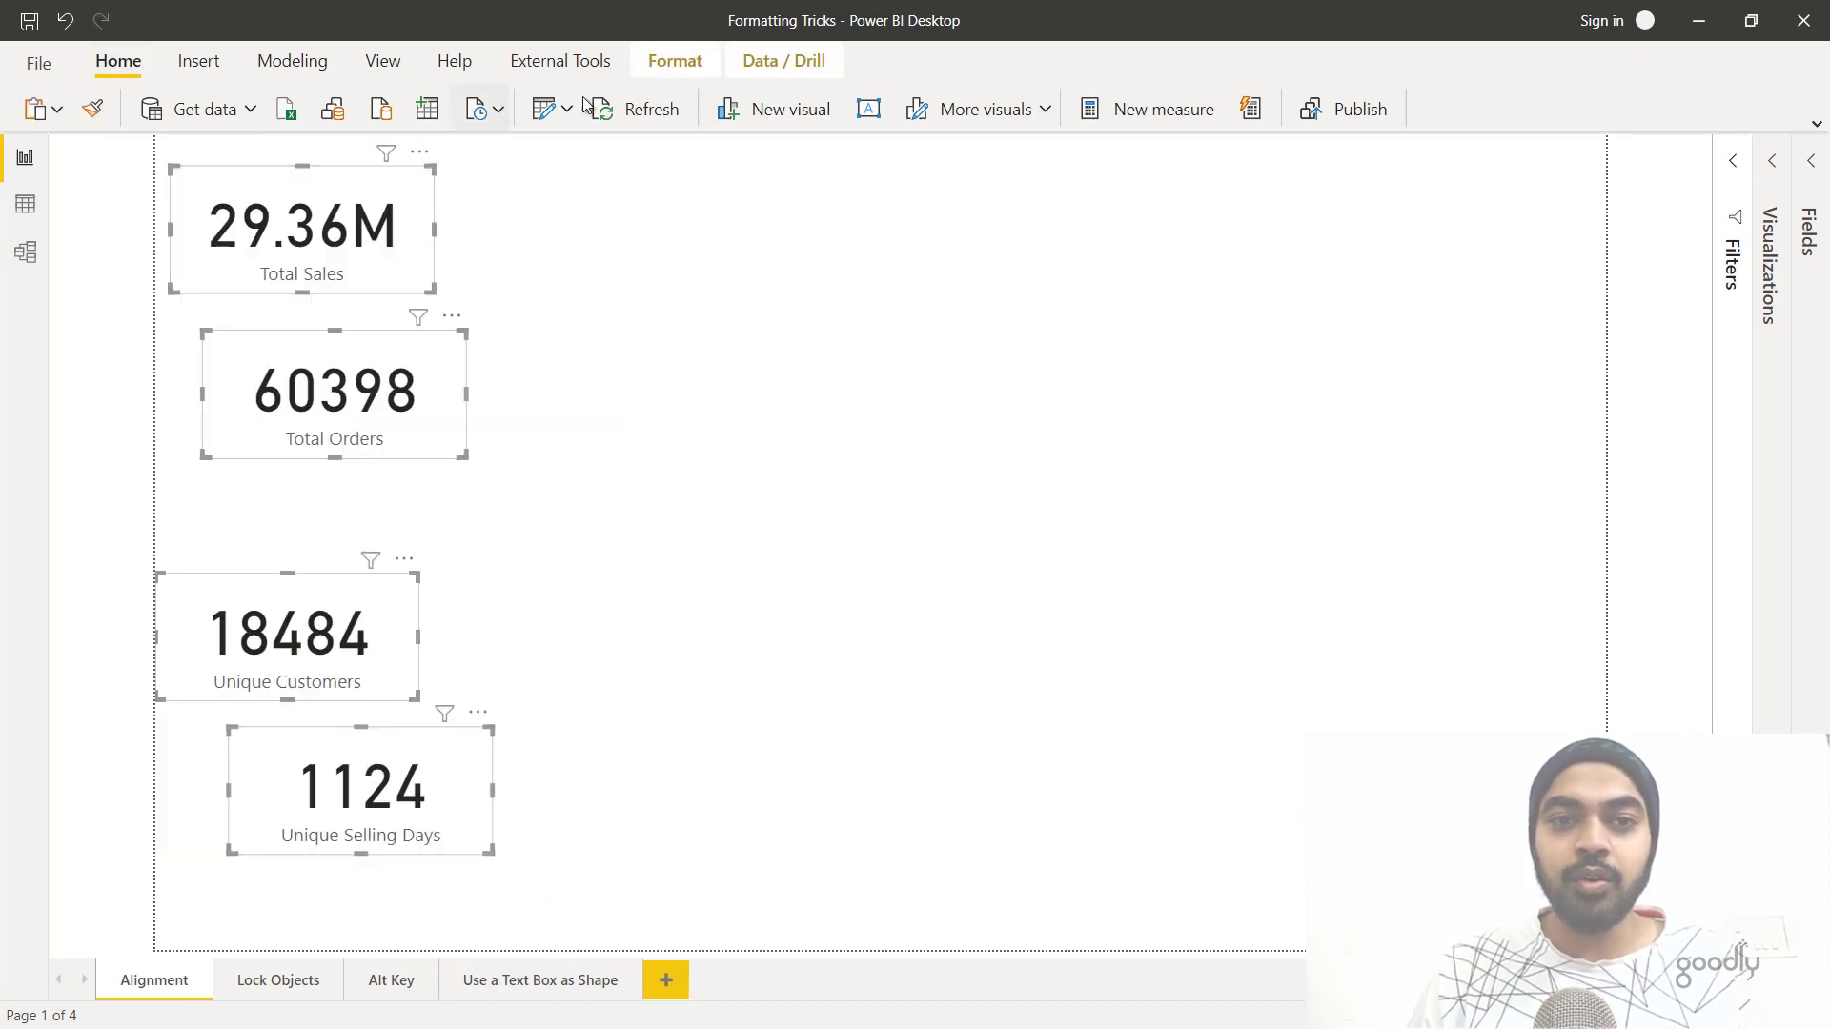
{"action": "left_click", "coordinate": [660, 60]}
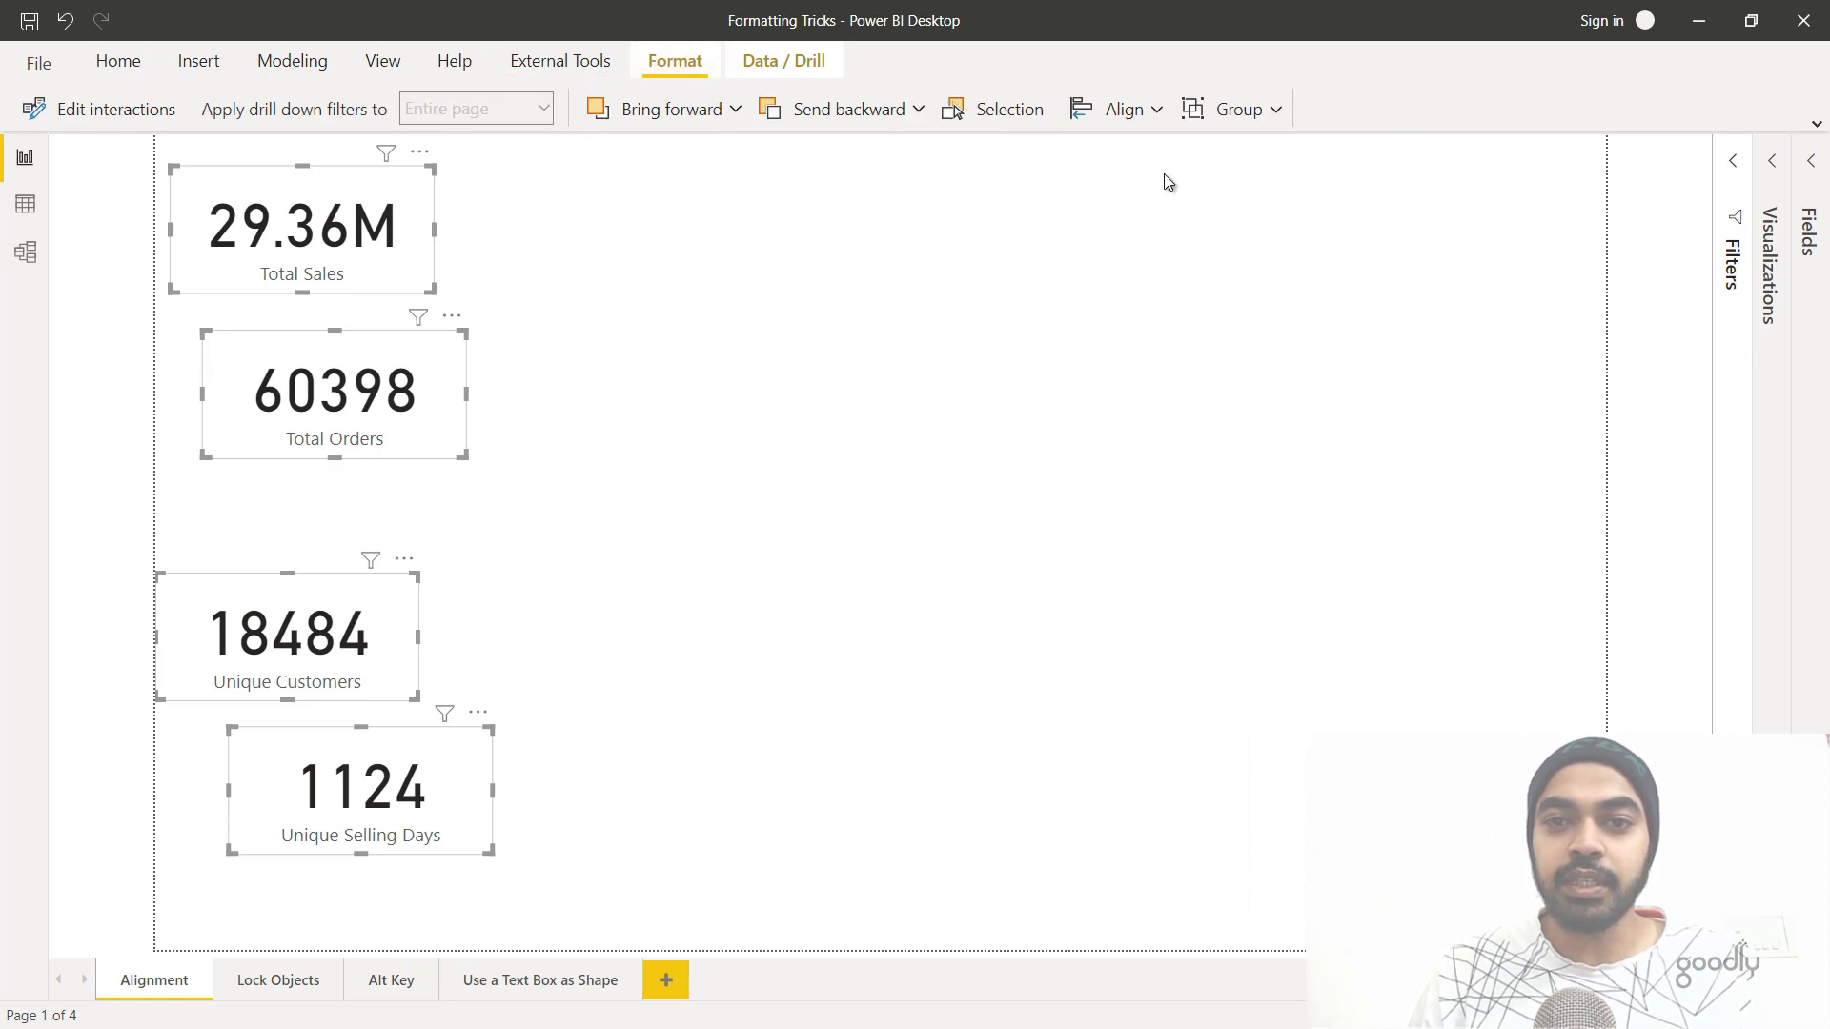
{"action": "left_click", "coordinate": [1137, 112]}
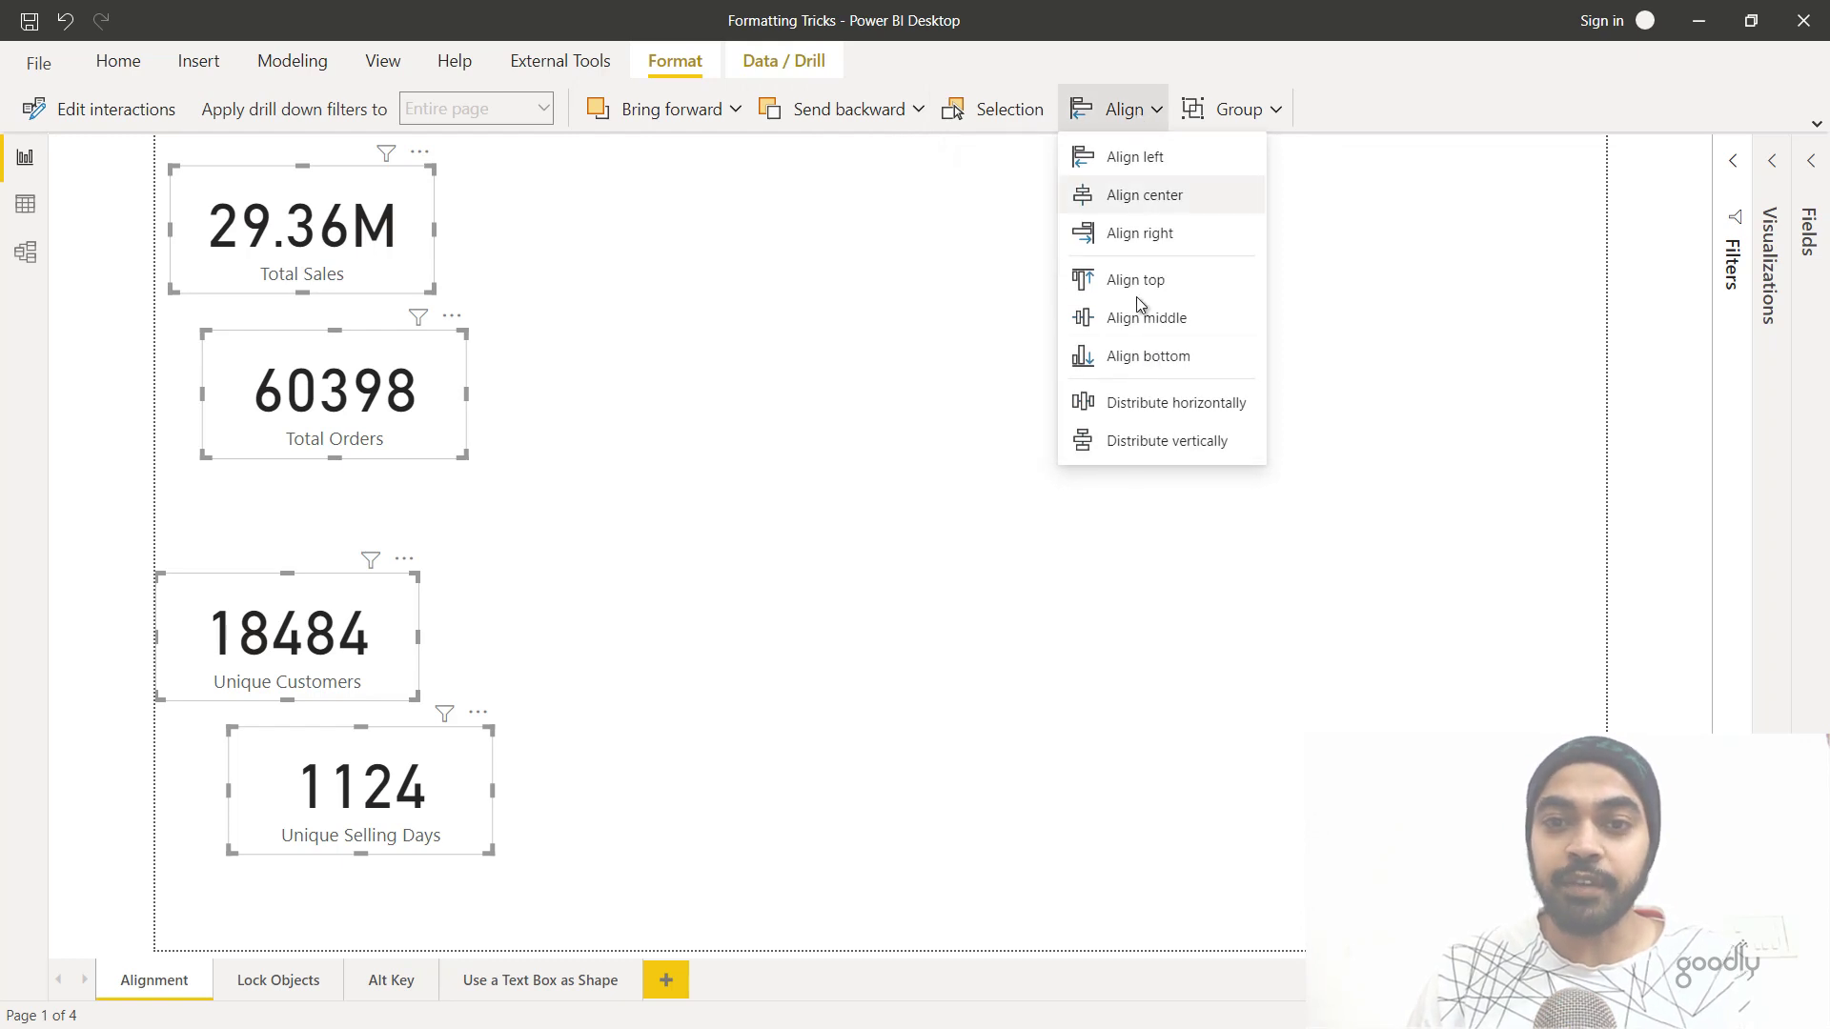
{"action": "left_click", "coordinate": [1142, 162]}
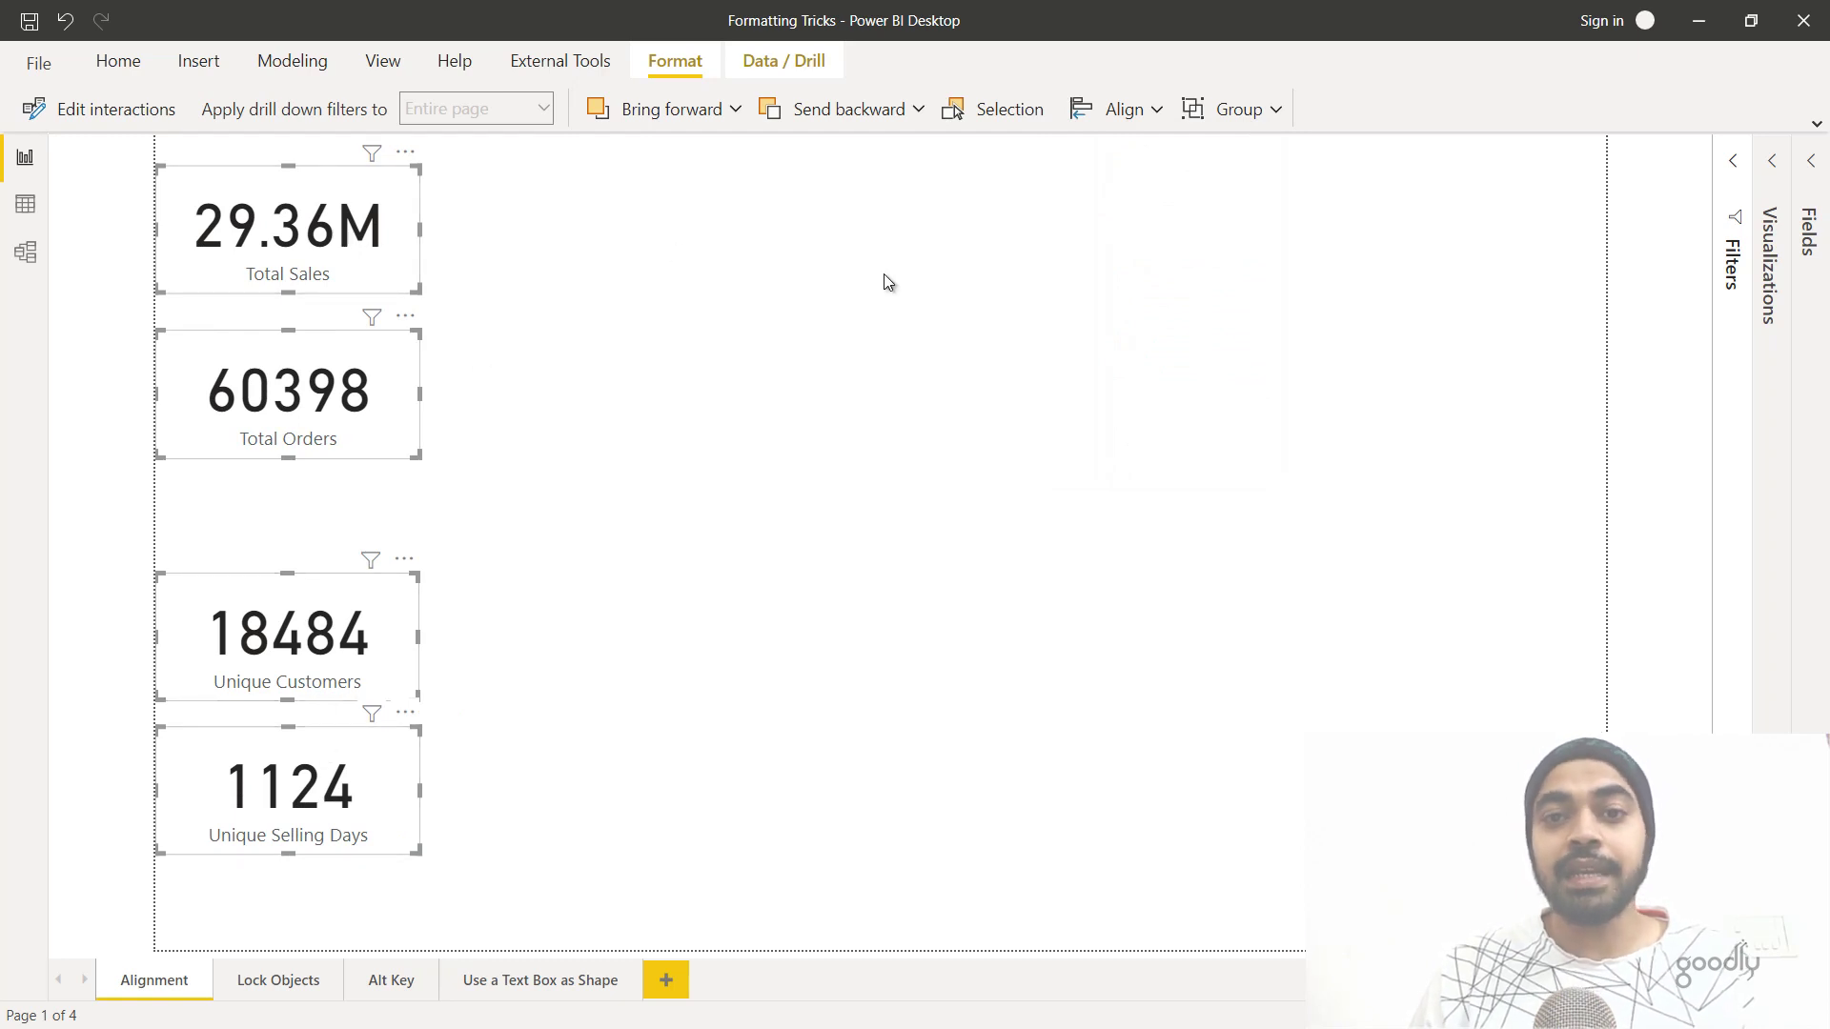
- Distribute the four left-aligned KPI cards vertically so the gaps between them are equal
{"action": "left_click", "coordinate": [1121, 111]}
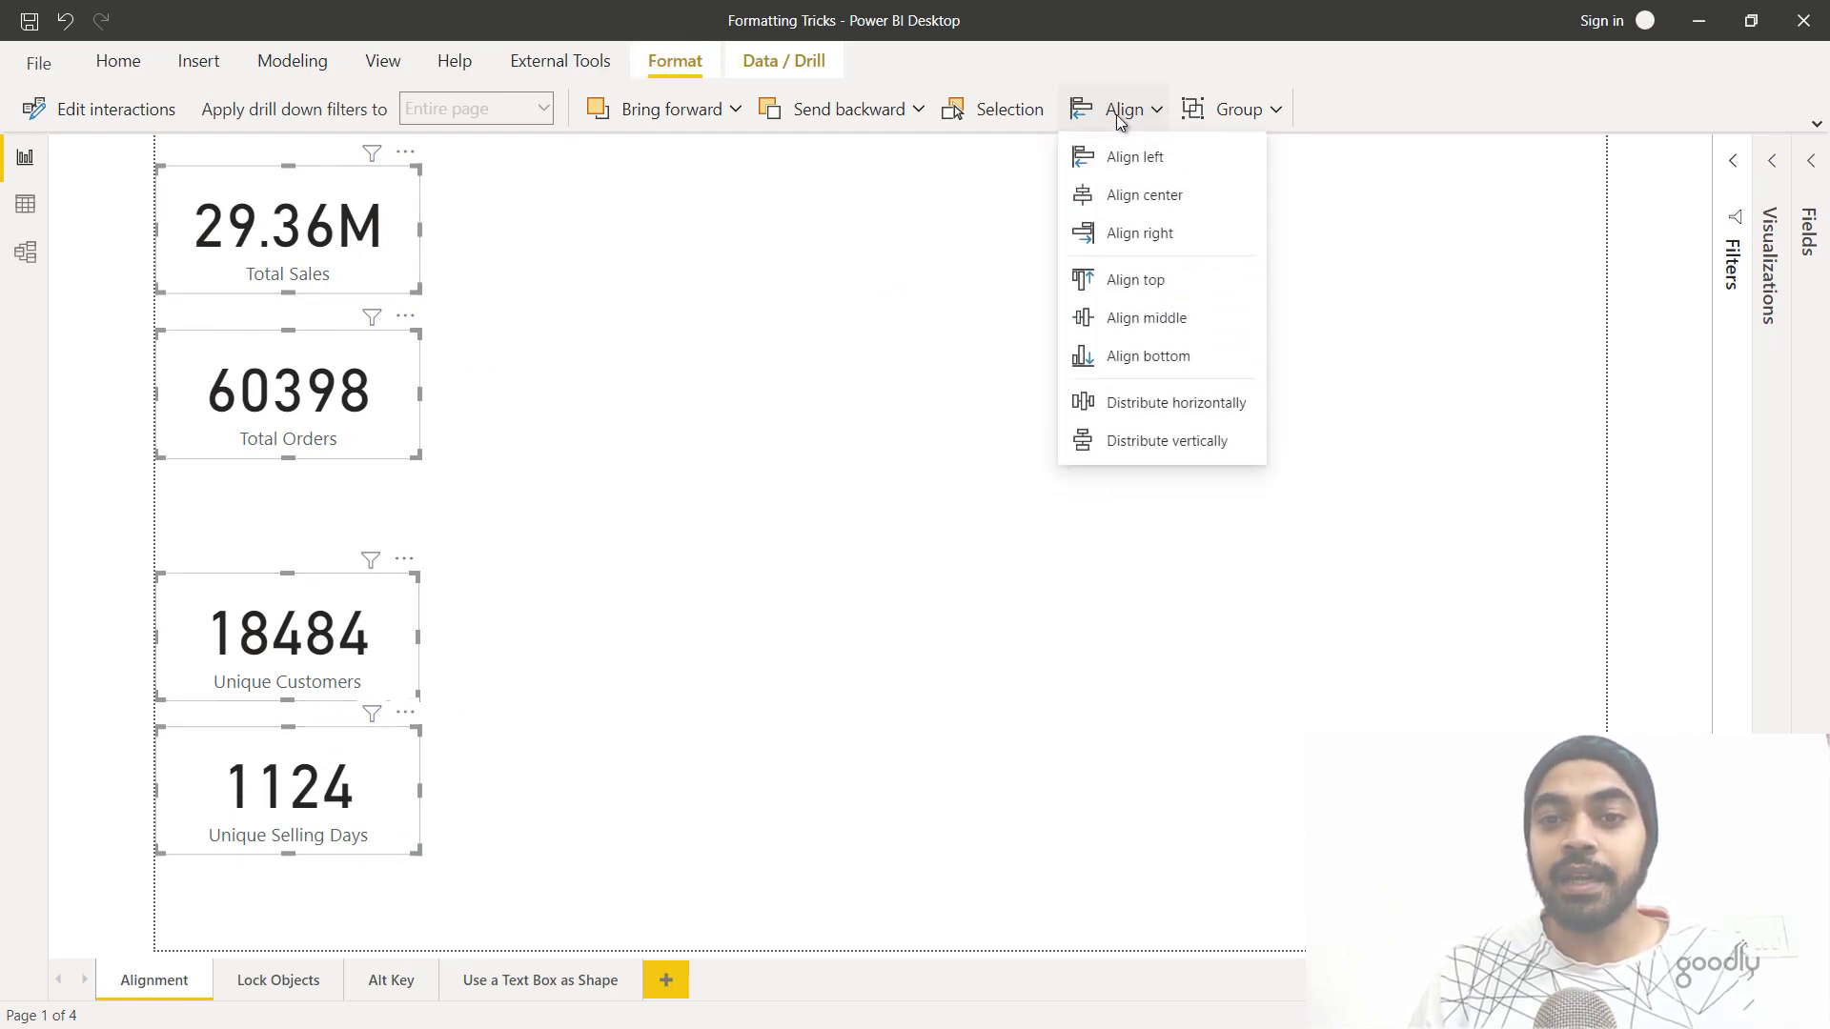
{"action": "left_click", "coordinate": [1140, 442]}
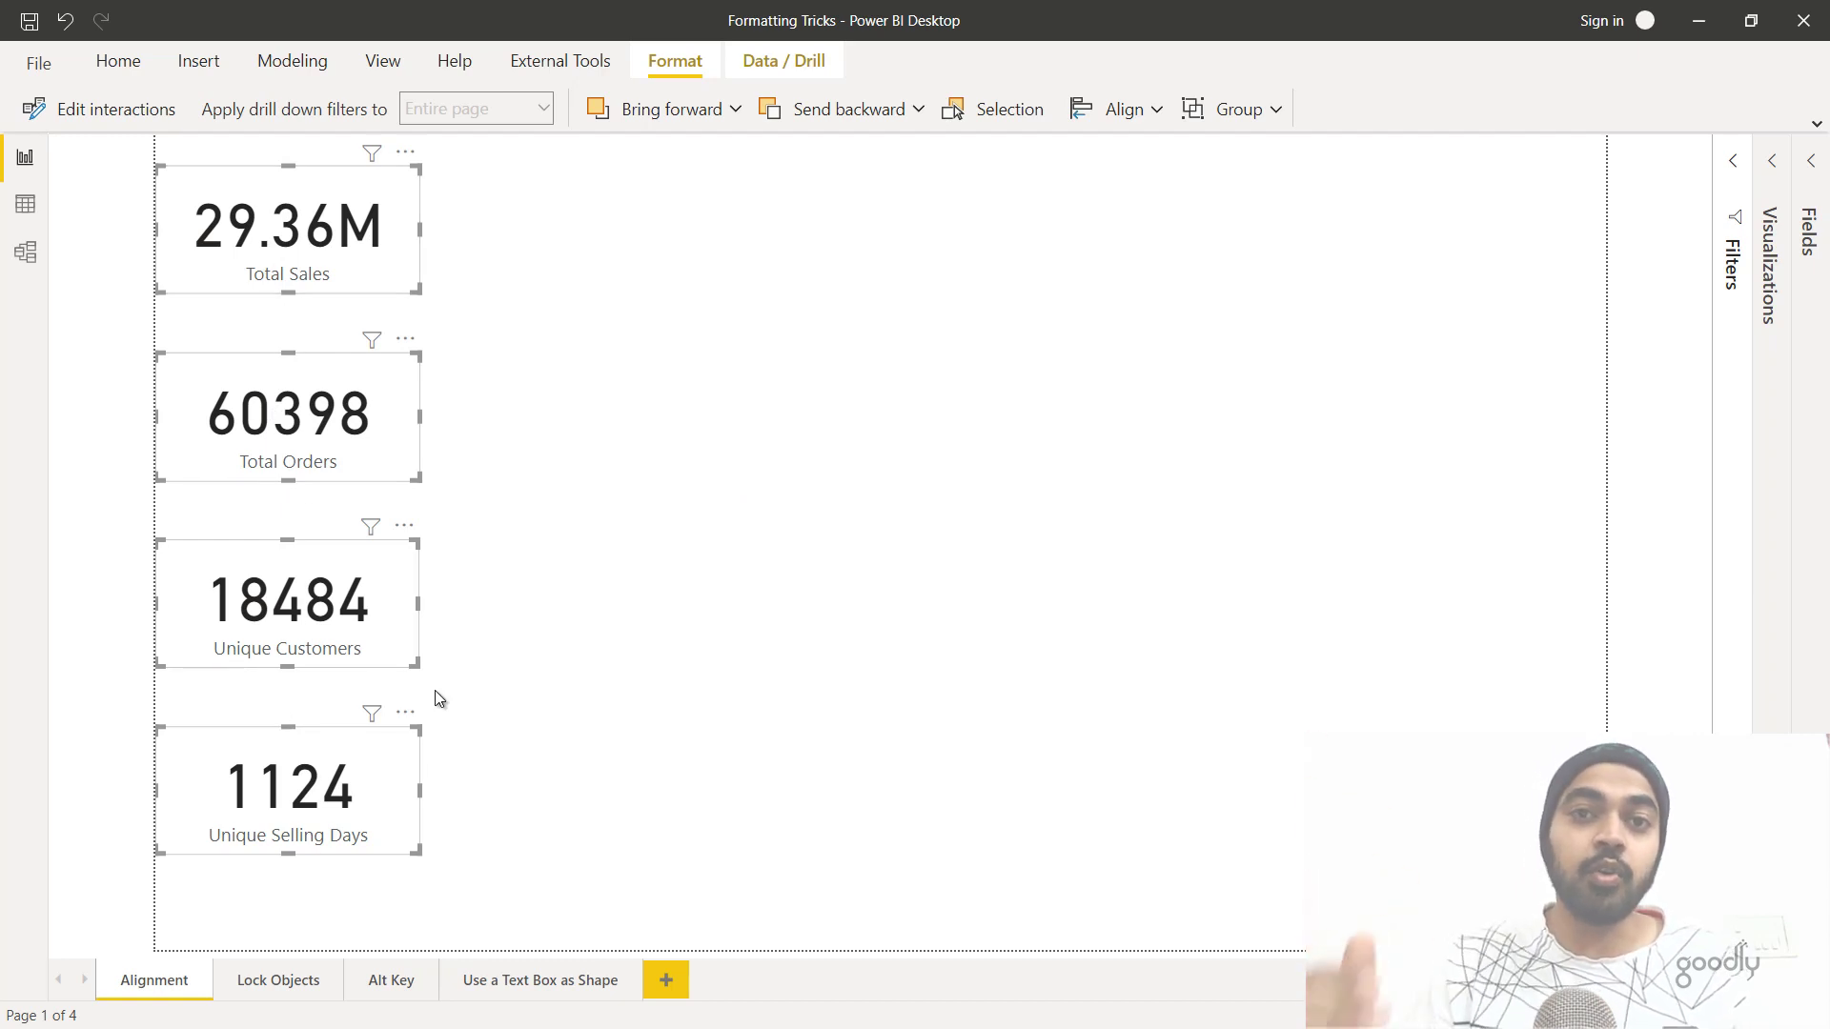
{"action": "left_click", "coordinate": [569, 656]}
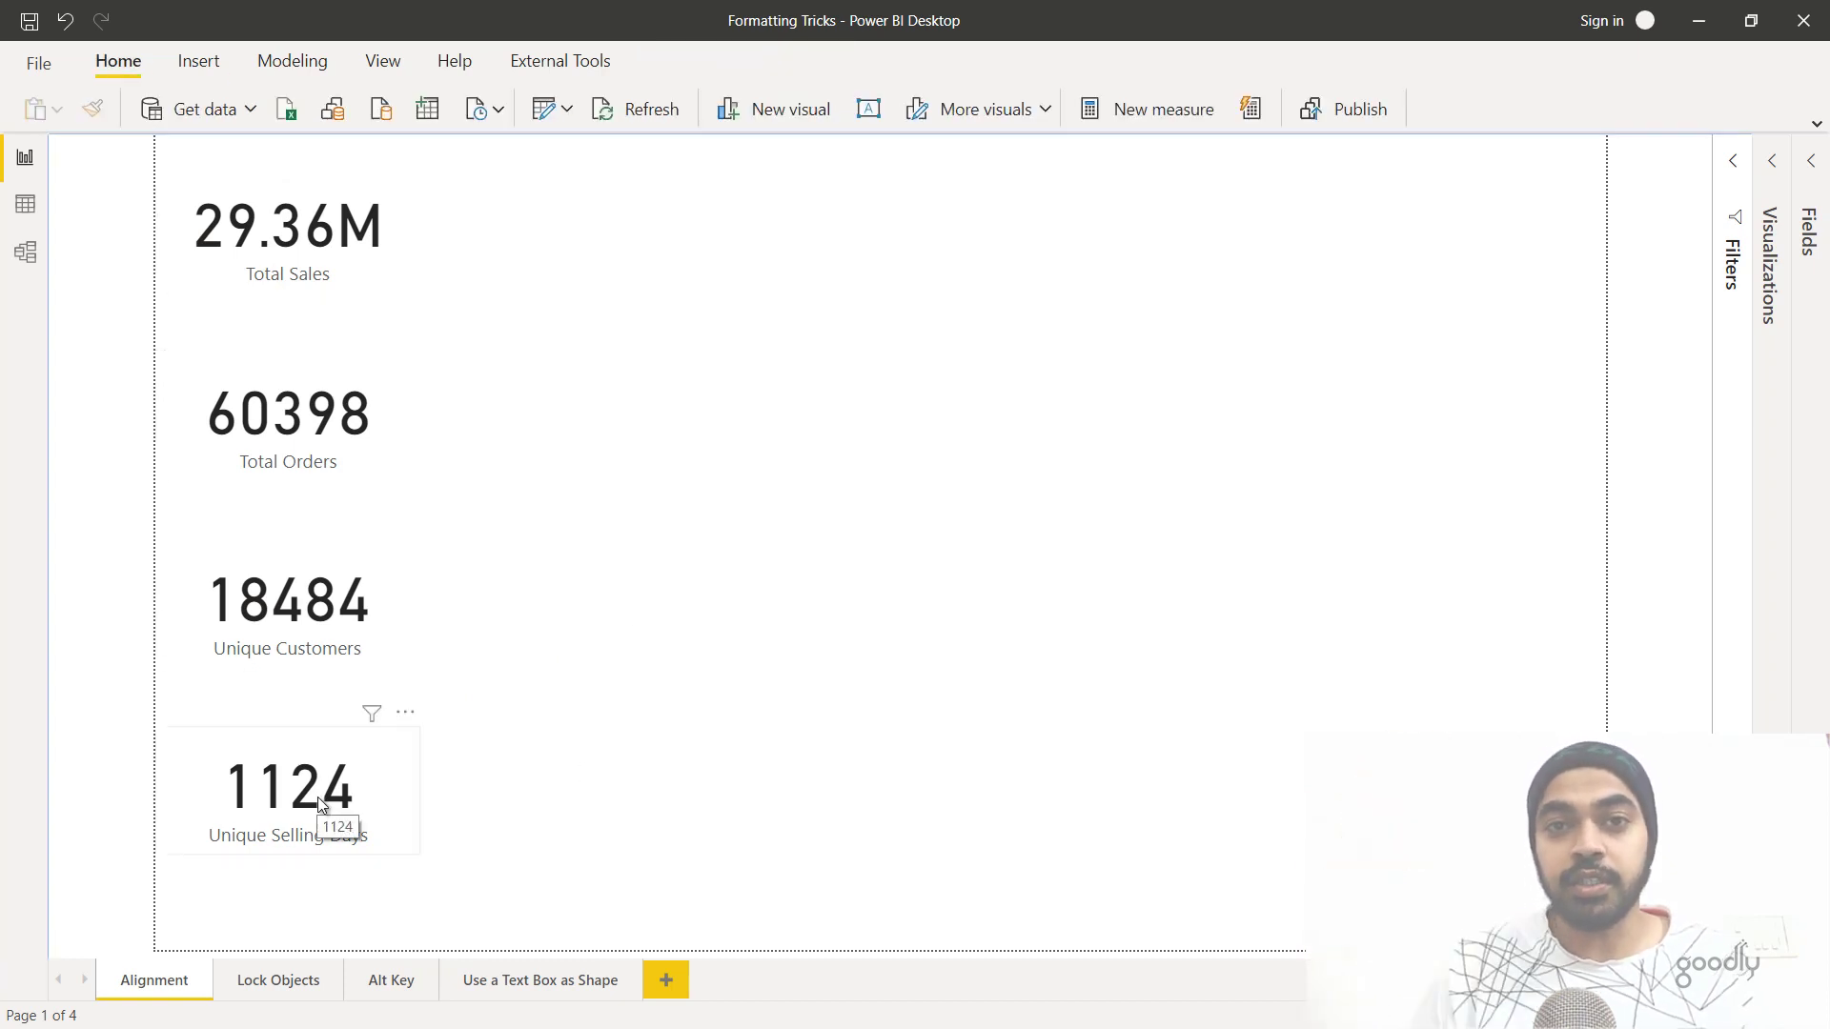
- Move the Unique Selling Days card to the page's upper-right corner and align the tops of all four cards
{"action": "left_click_drag", "start_coordinate": [317, 797], "coordinate": [1626, 254]}
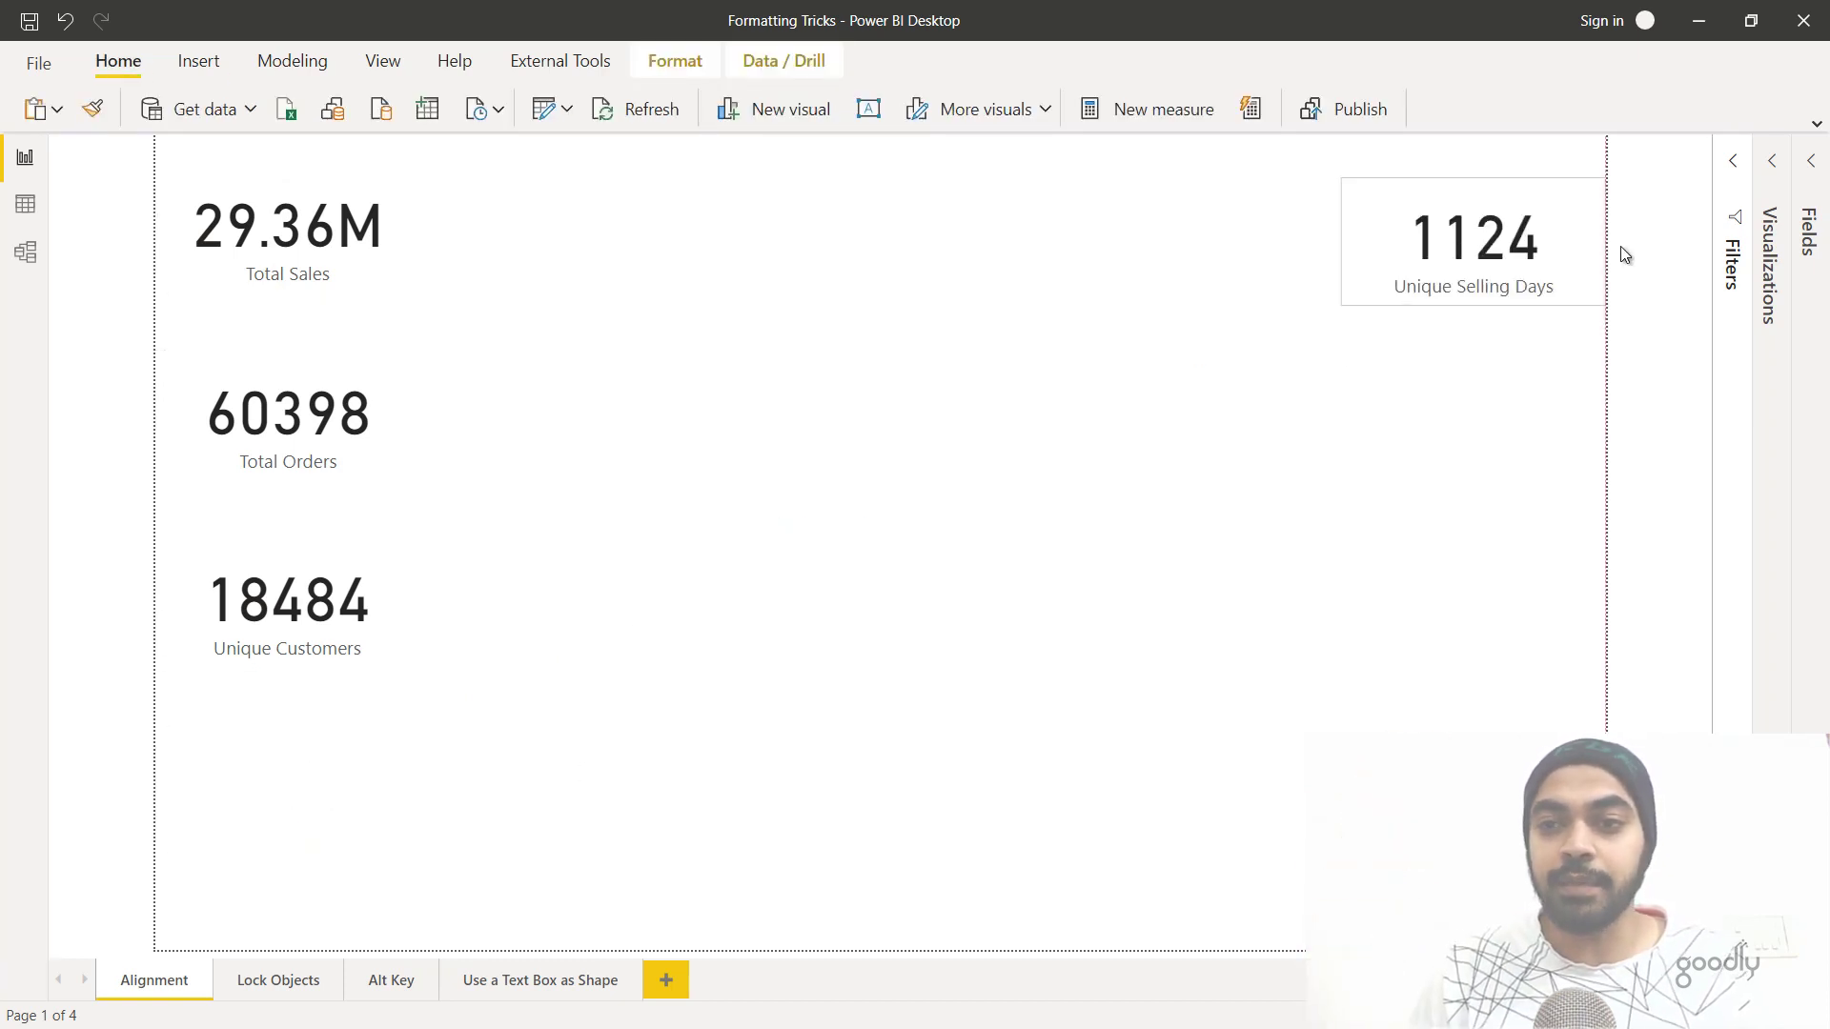
{"action": "left_click_drag", "start_coordinate": [190, 794], "coordinate": [675, 42]}
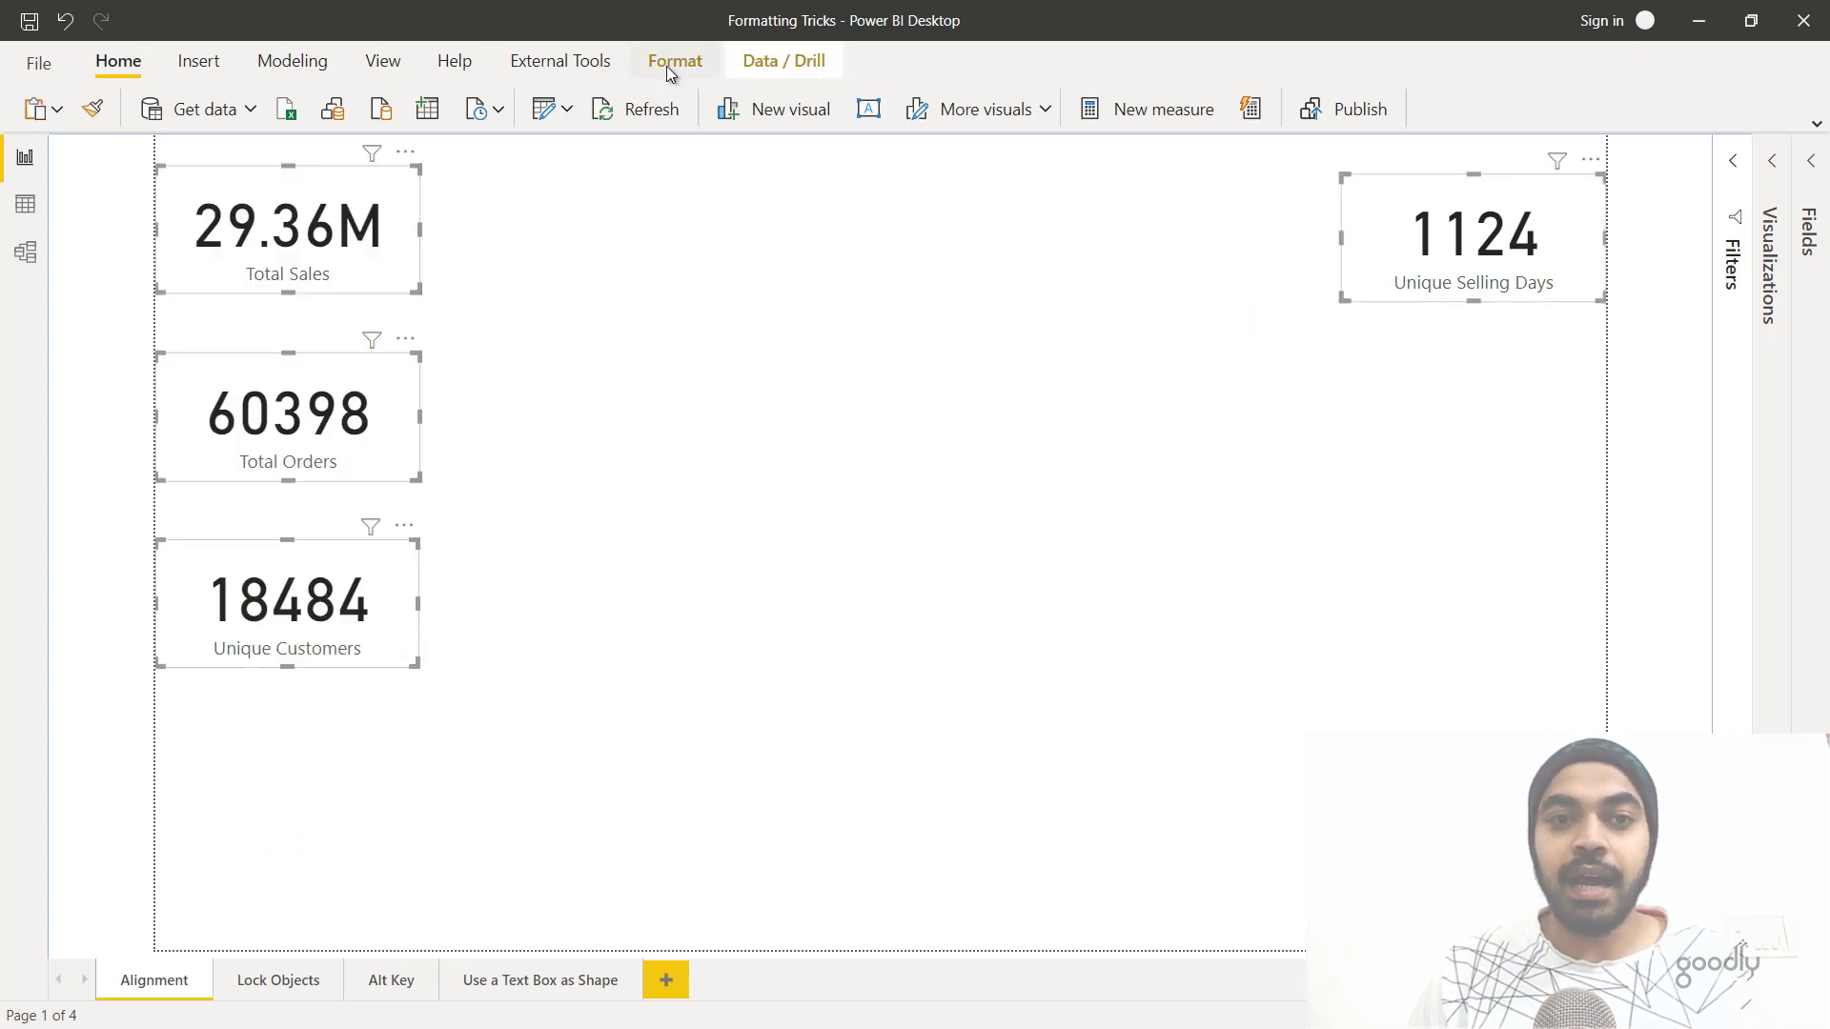
{"action": "left_click", "coordinate": [675, 62]}
{"action": "left_click", "coordinate": [1129, 111]}
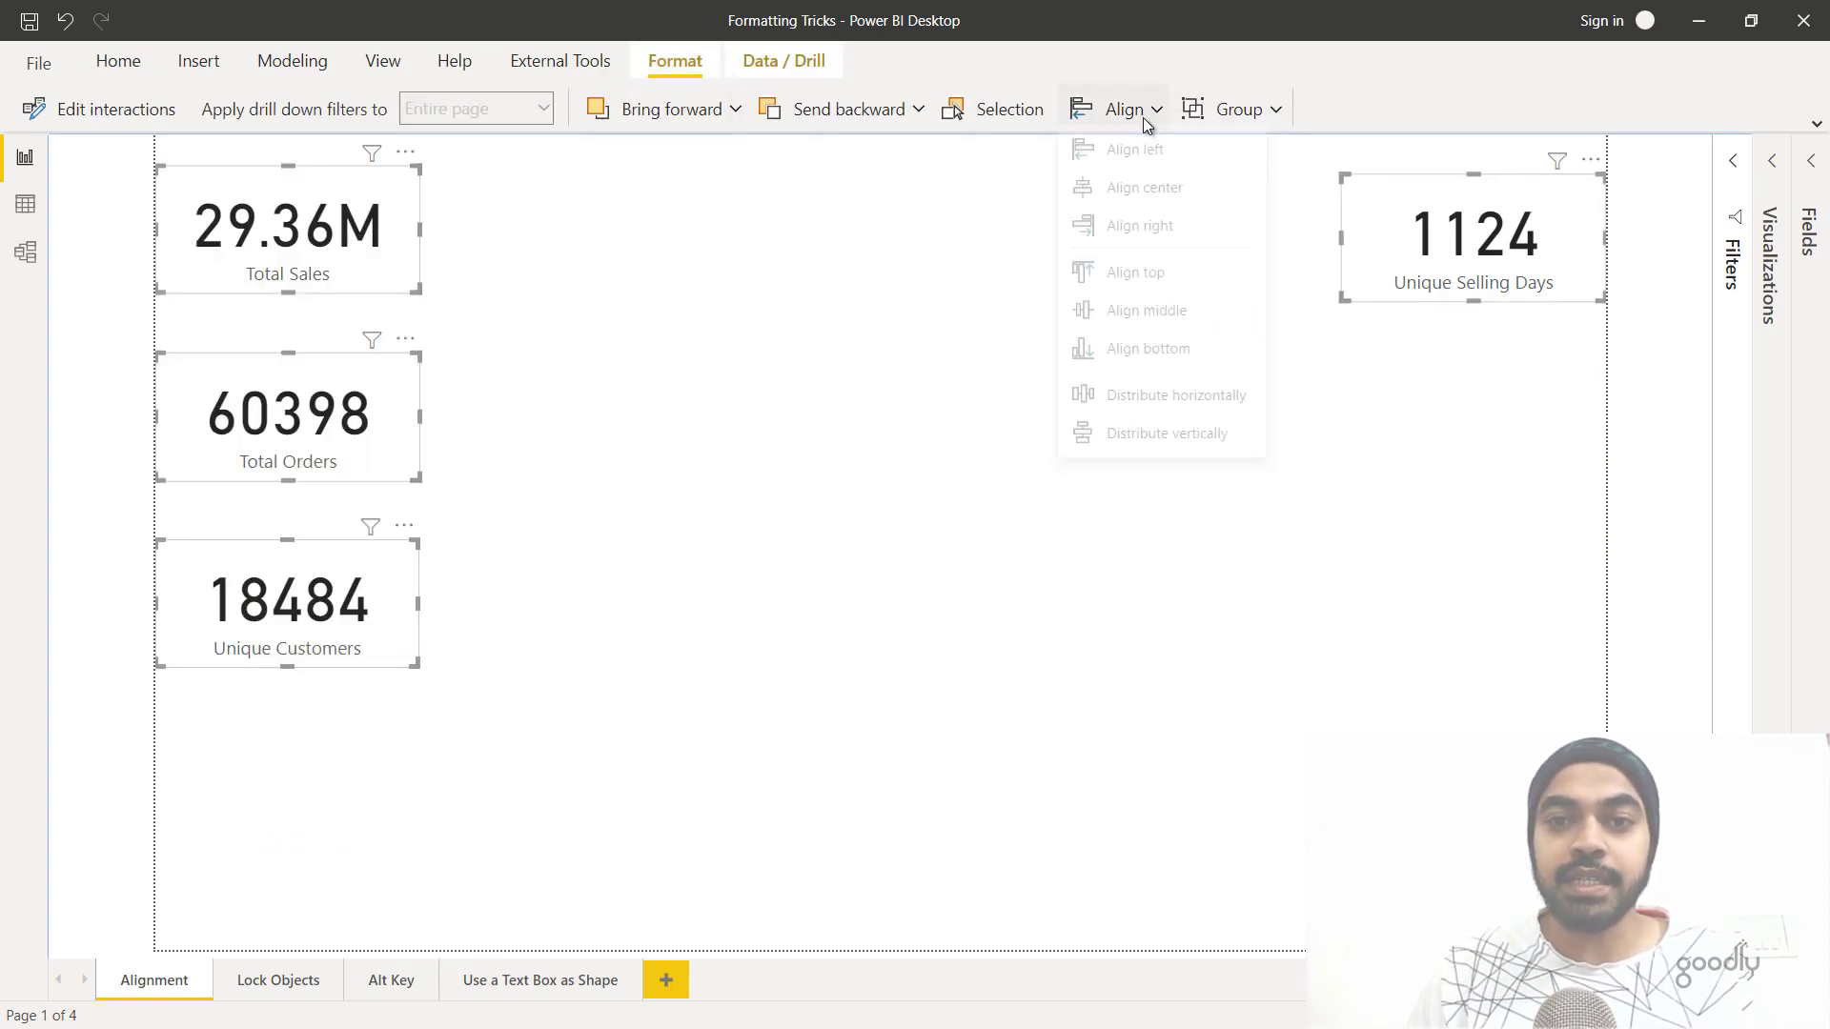
{"action": "left_click", "coordinate": [1142, 286]}
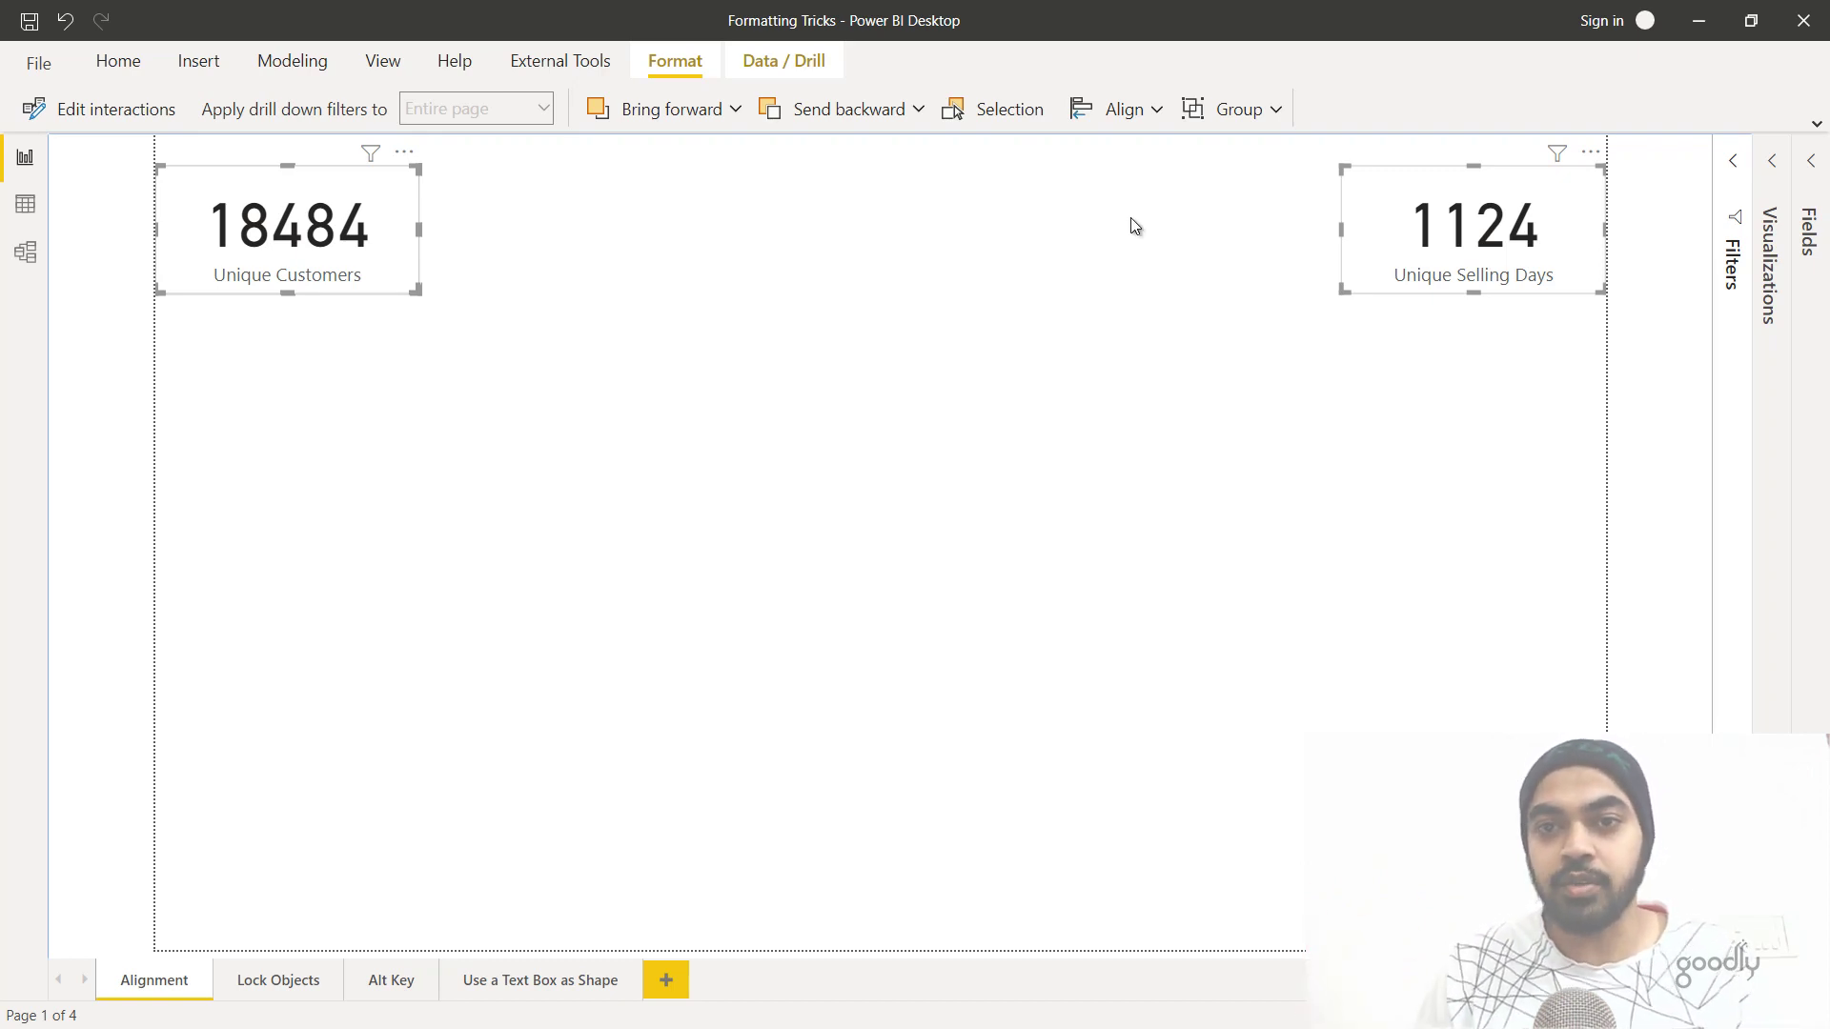
- Distribute the four KPI cards horizontally in an evenly spaced row across the page
{"action": "left_click", "coordinate": [1115, 109]}
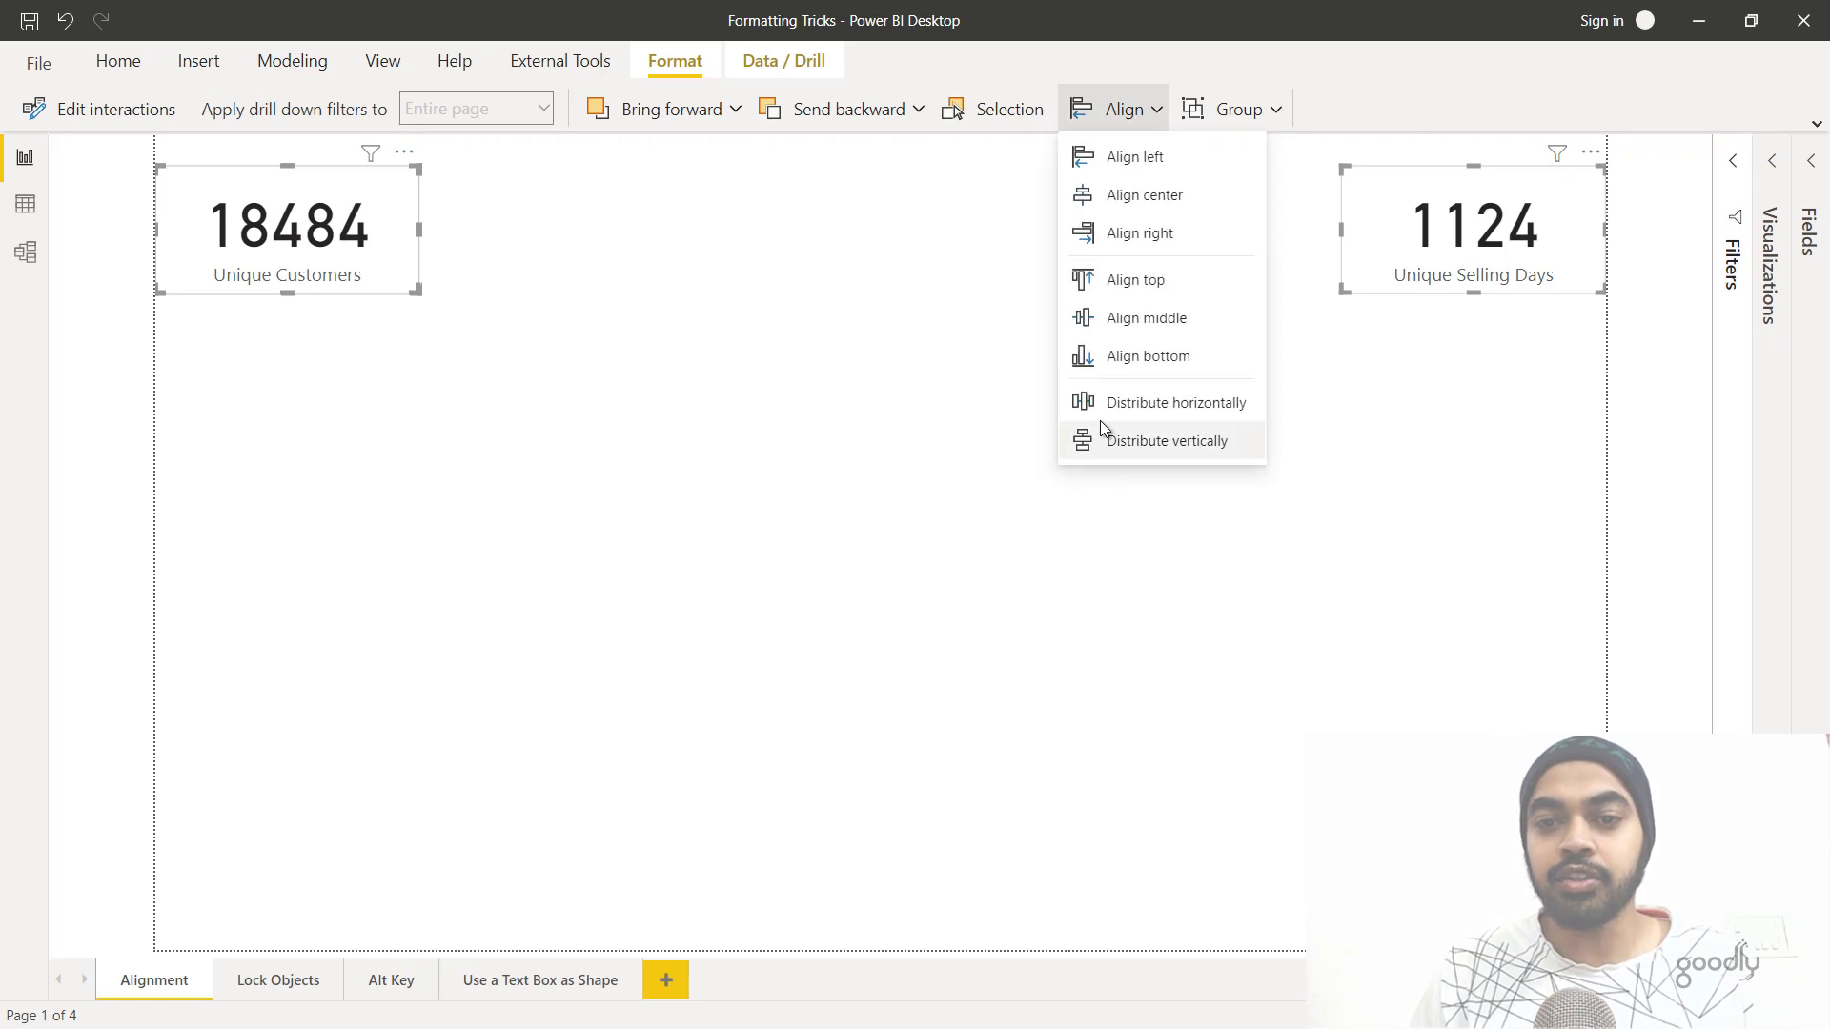
{"action": "left_click", "coordinate": [1111, 406]}
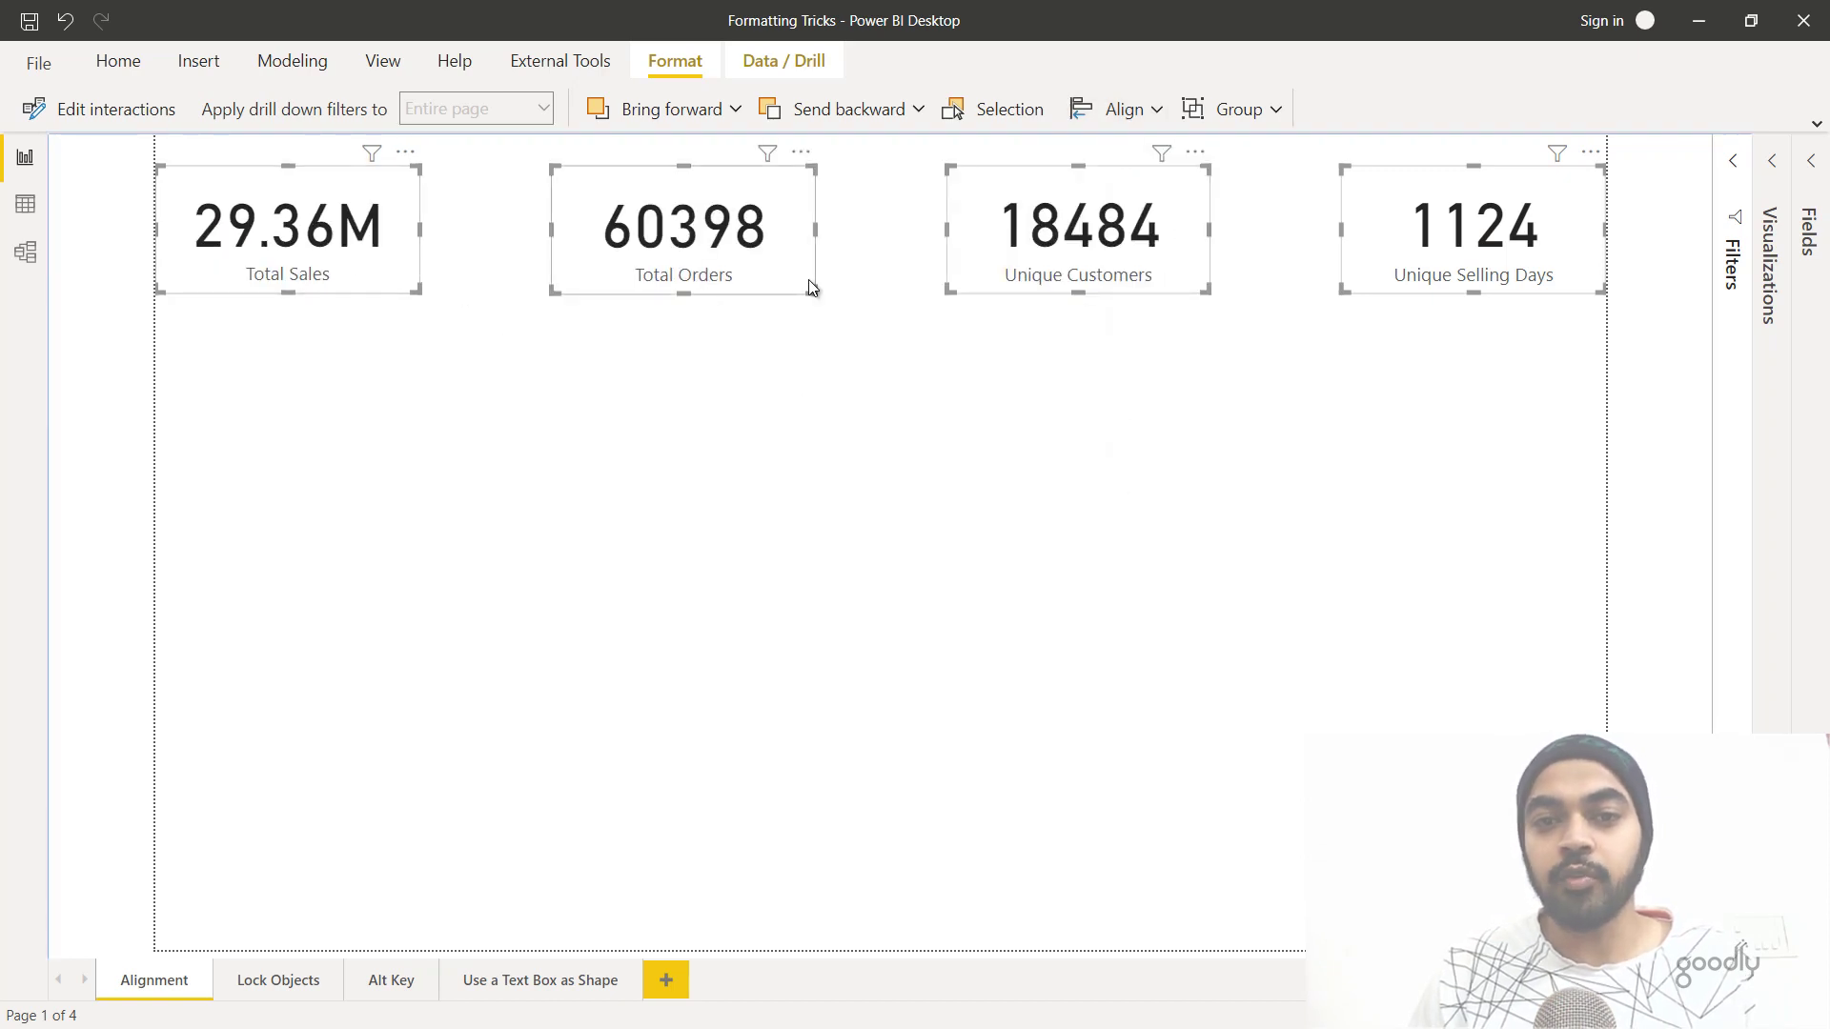
{"action": "left_click", "coordinate": [599, 563]}
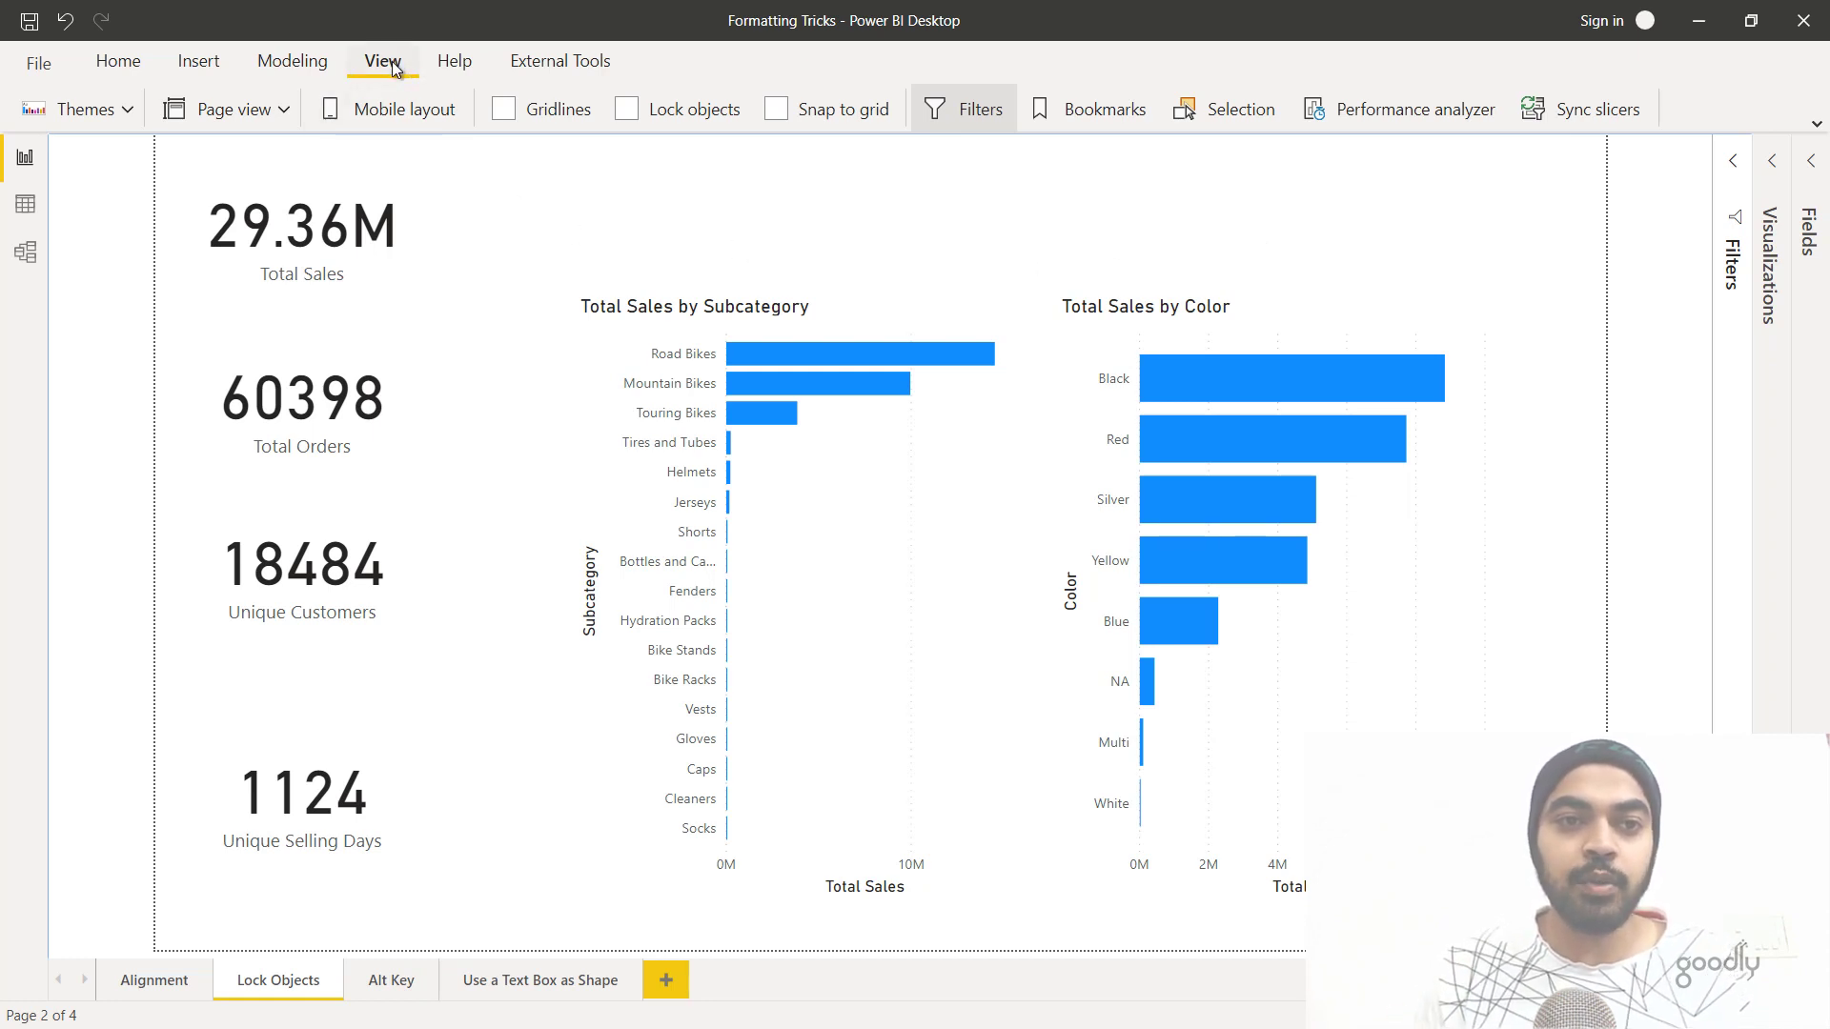
- Lock the report objects in place and cross-filter the Lock Objects page by Red in the Total Sales by Color chart
{"action": "left_click", "coordinate": [646, 113]}
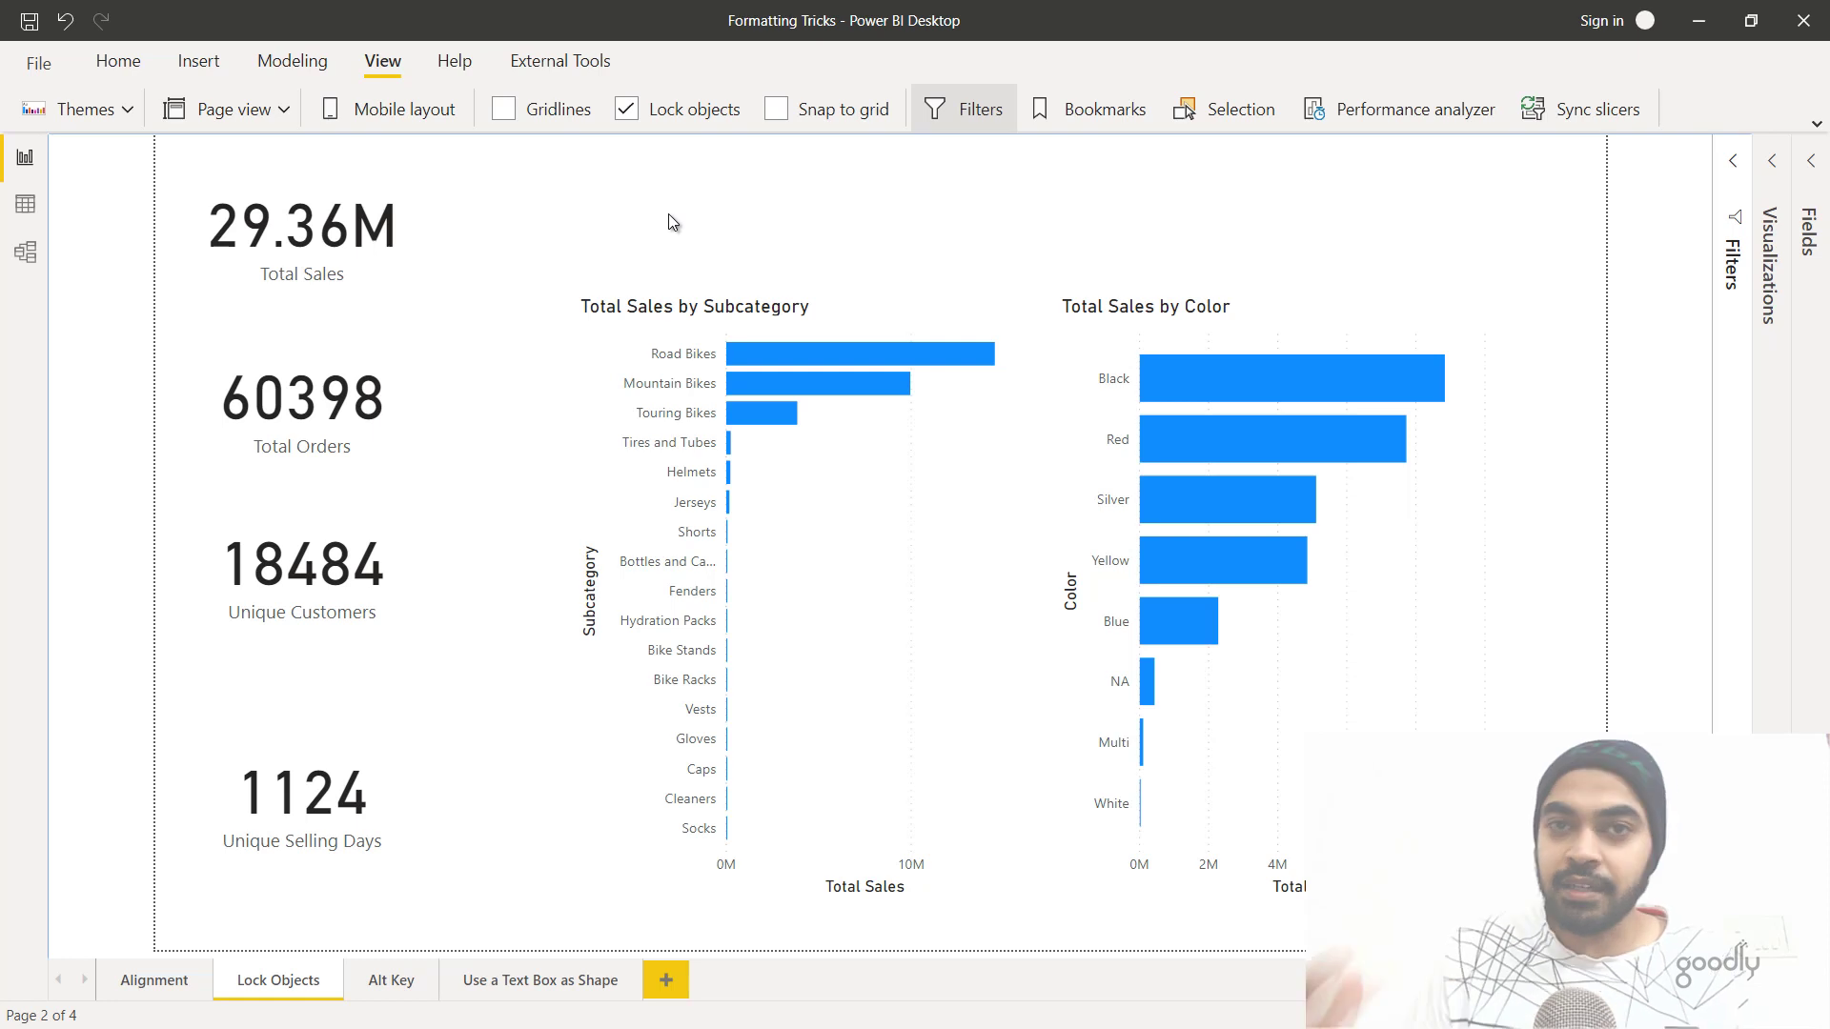
{"action": "left_click", "coordinate": [1197, 397]}
{"action": "left_click", "coordinate": [1192, 449]}
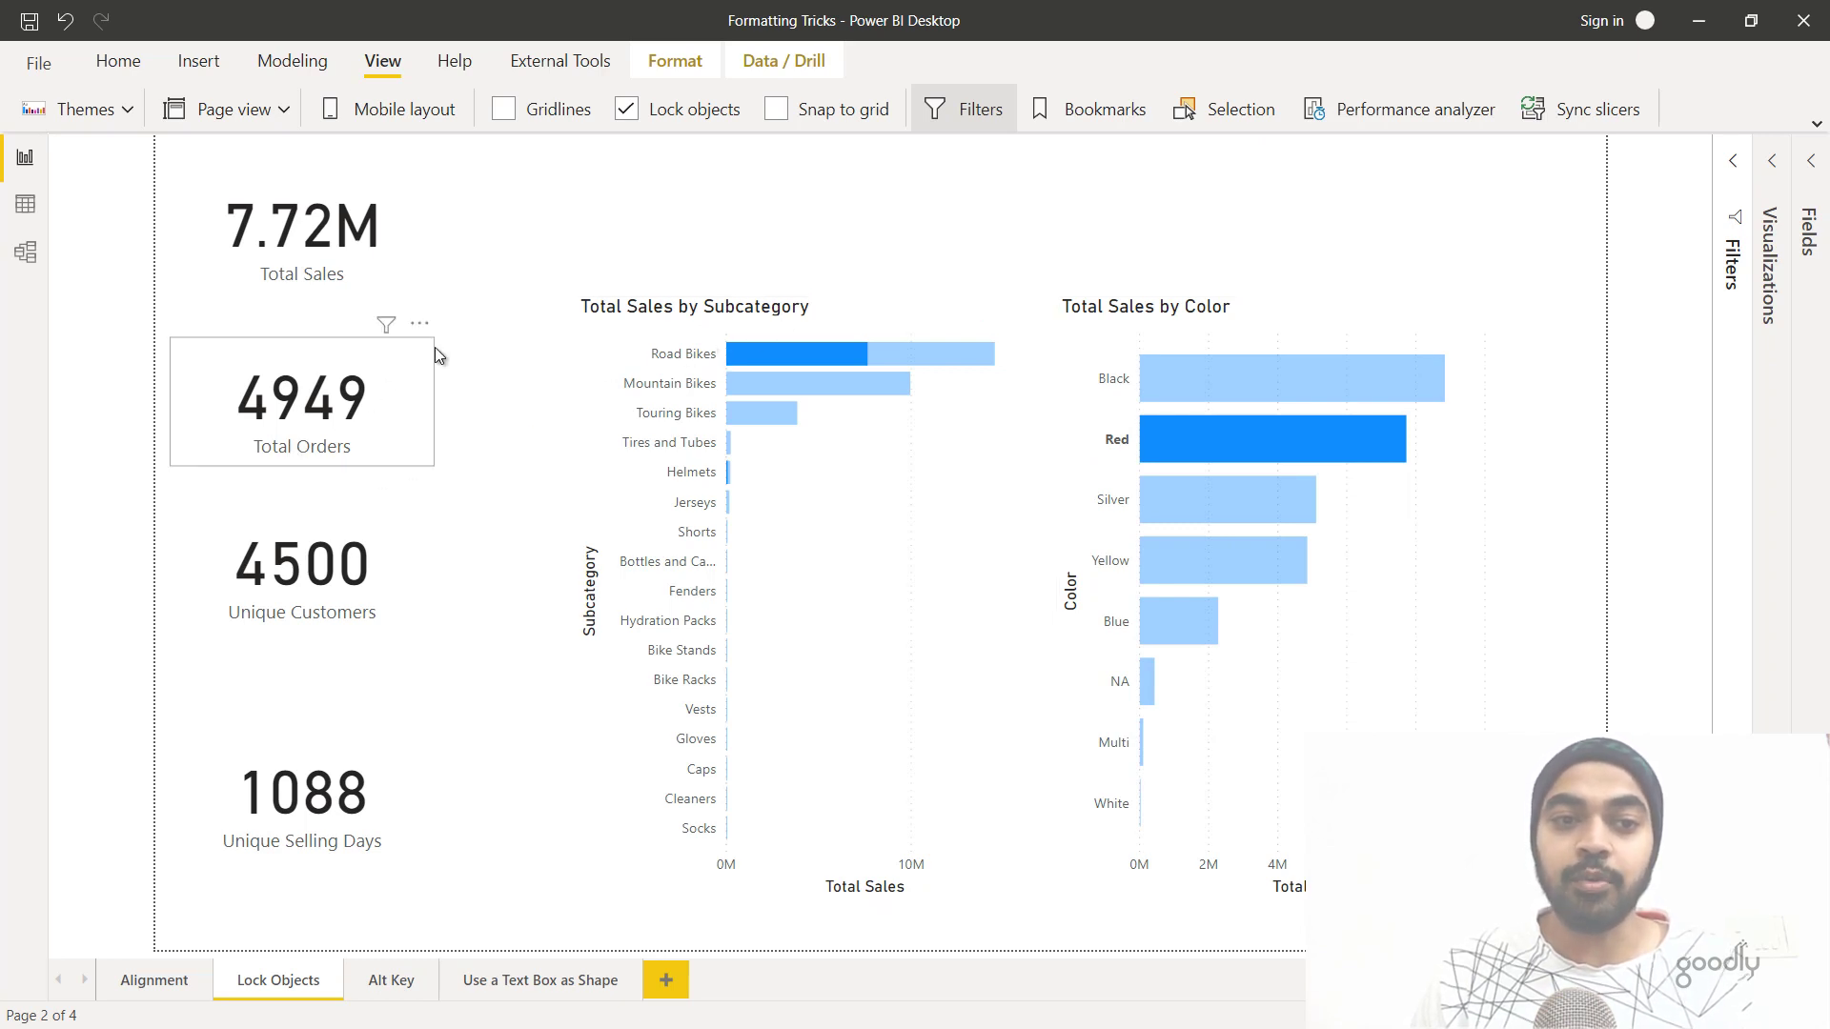
{"action": "left_click", "coordinate": [496, 336]}
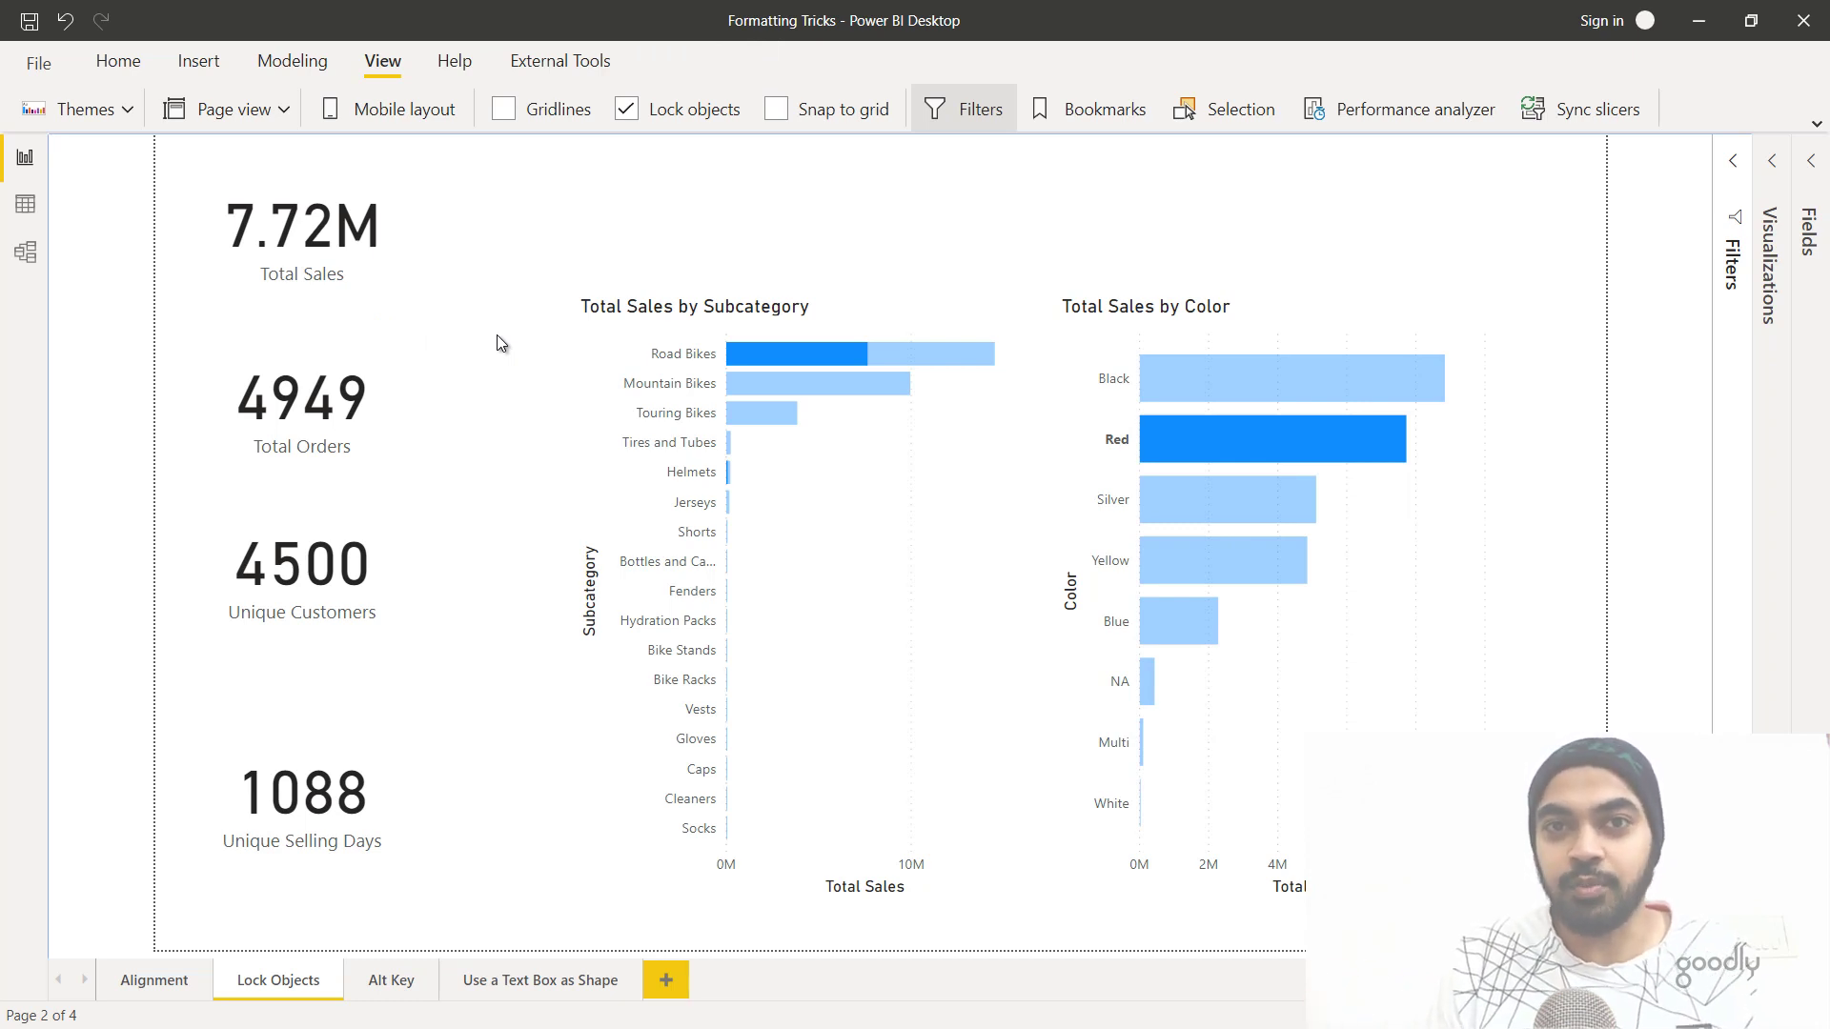
- Go to the Alt Key page and unlock the report objects
{"action": "key", "text": "ctrl+Page_Down"}
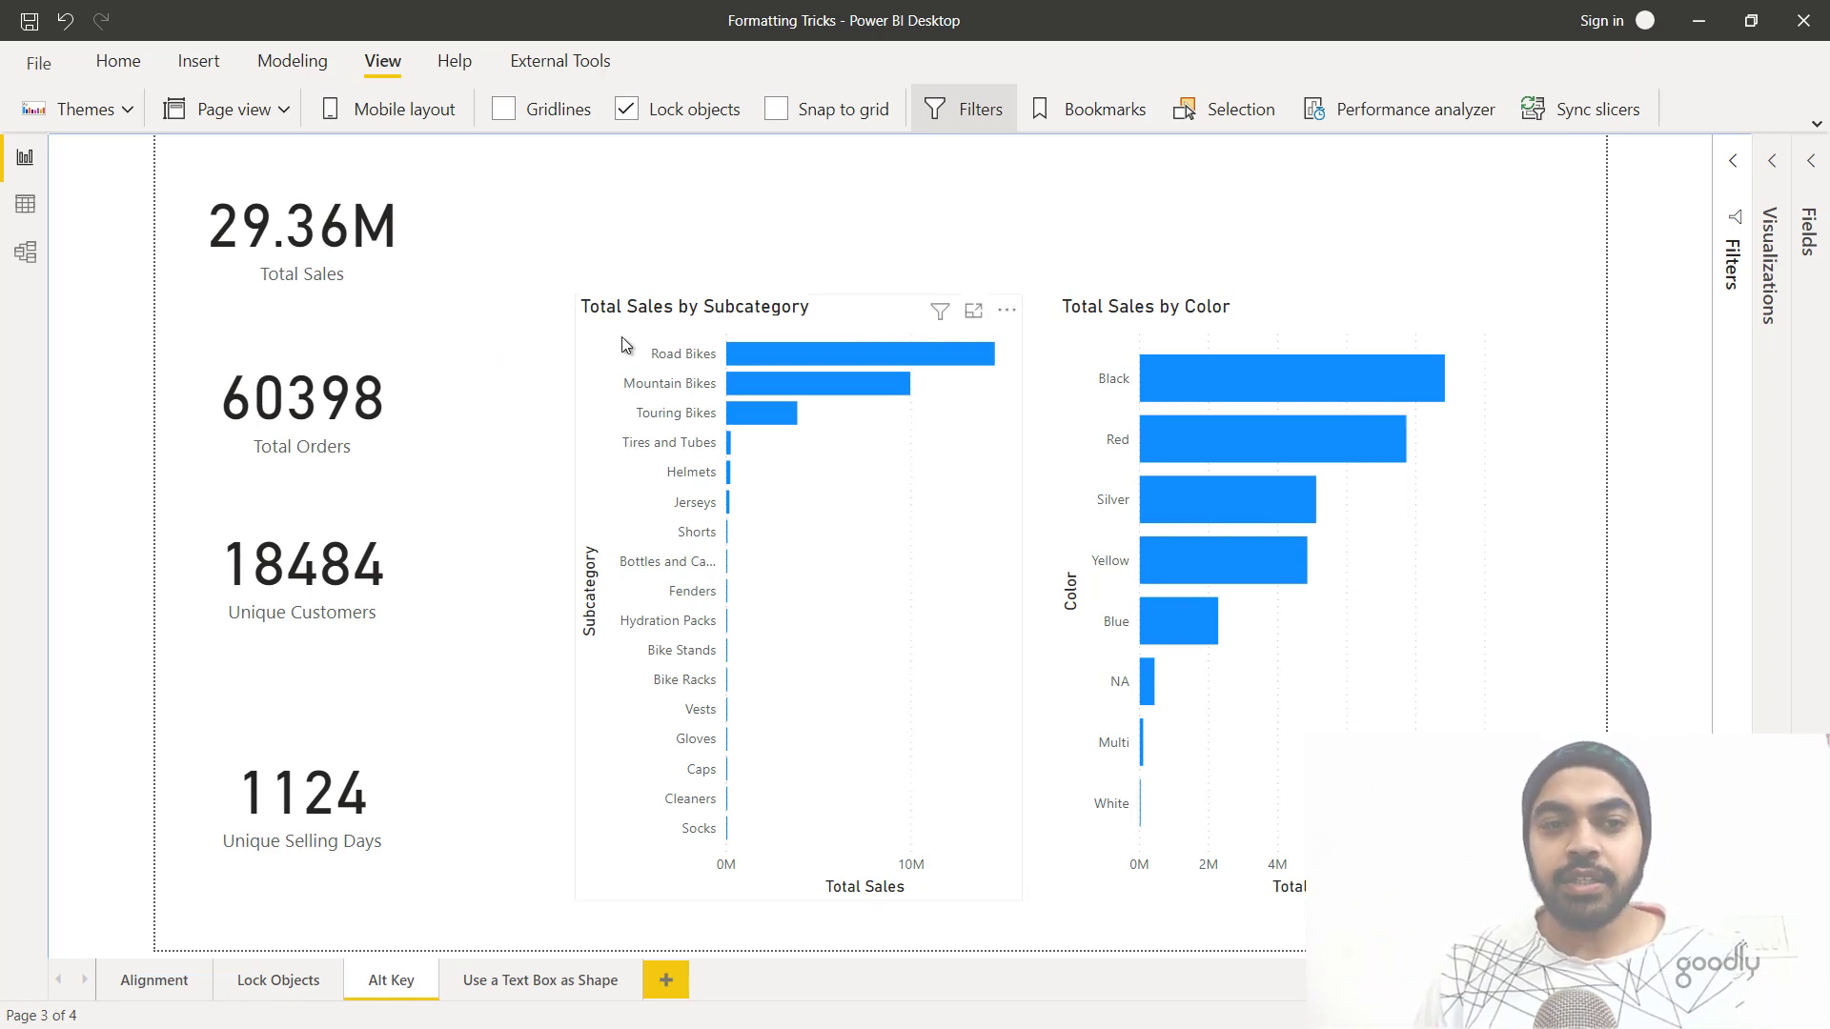
{"action": "left_click", "coordinate": [336, 258]}
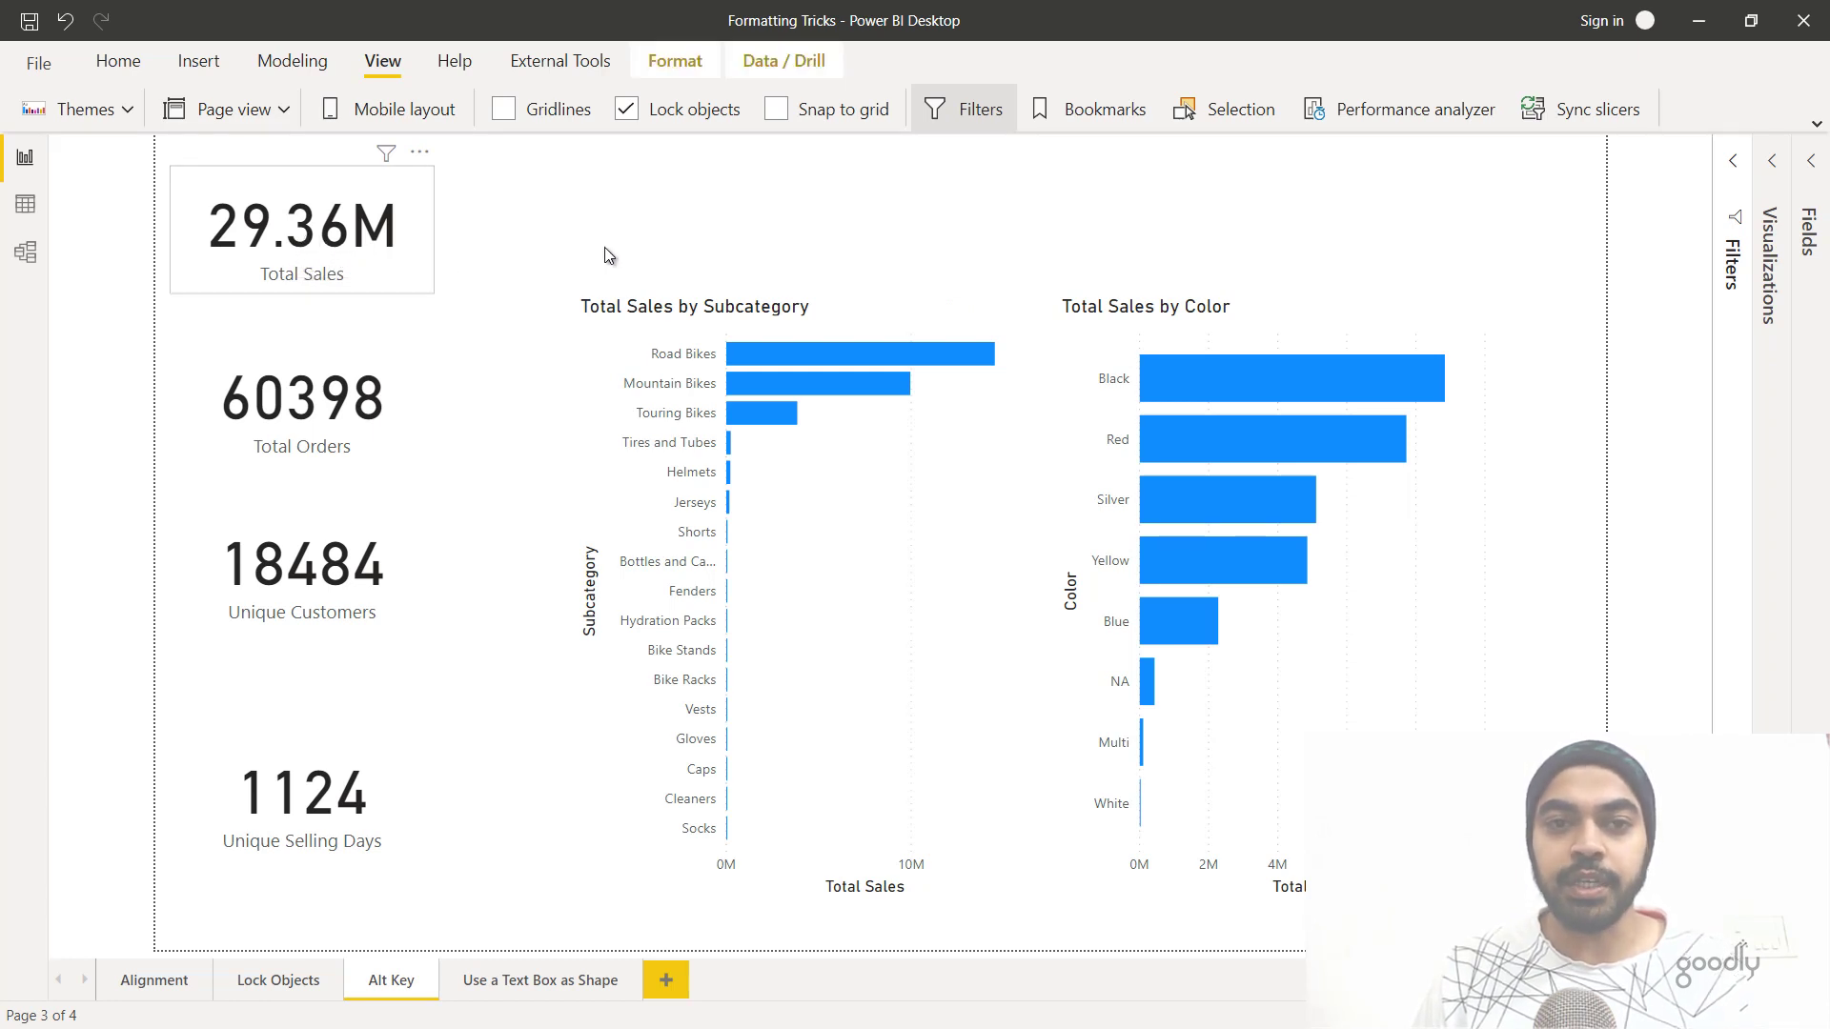
{"action": "left_click", "coordinate": [692, 114]}
{"action": "left_click", "coordinate": [449, 240]}
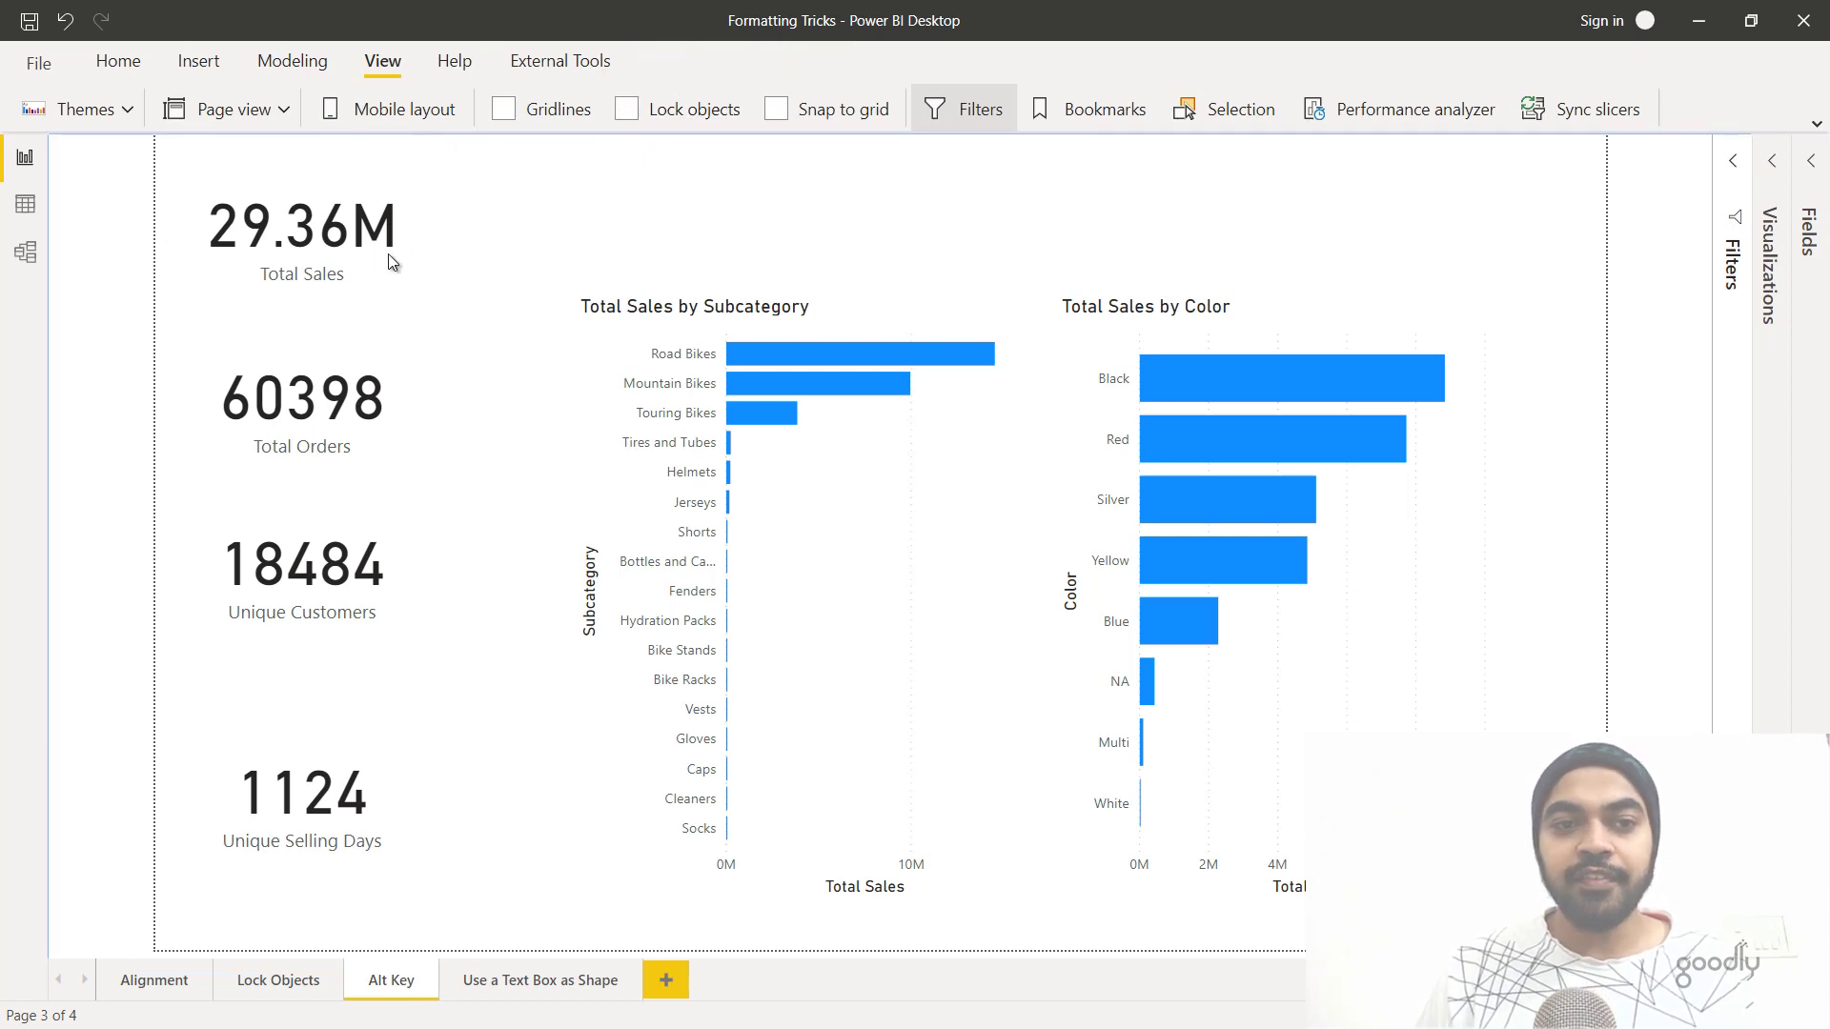
- Shift the Total Sales card slightly up and to the right on the Alt Key page
{"action": "mouse_move", "coordinate": [284, 250]}
{"action": "left_mouse_down"}
{"action": "mouse_move", "coordinate": [494, 351]}
{"action": "mouse_move", "coordinate": [551, 439]}
{"action": "mouse_move", "coordinate": [366, 385]}
{"action": "mouse_move", "coordinate": [293, 249]}
{"action": "mouse_move", "coordinate": [294, 265]}
{"action": "left_mouse_up"}
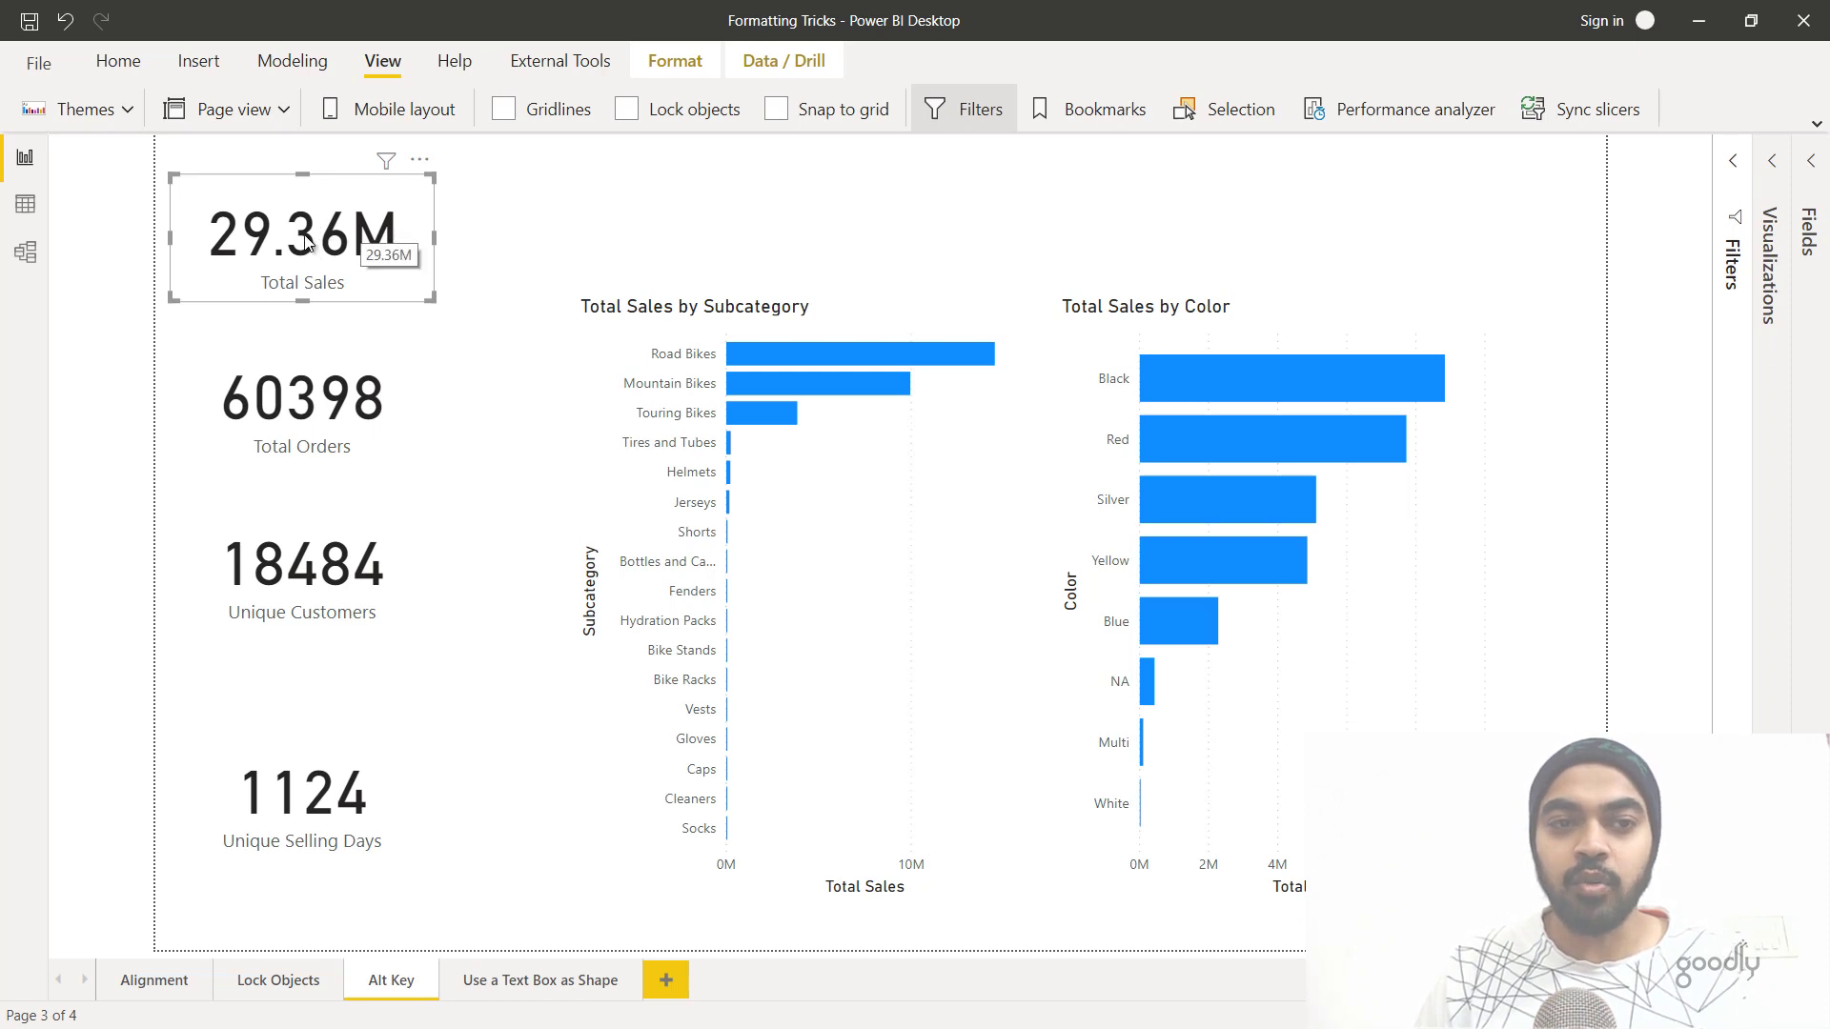
{"action": "mouse_move", "coordinate": [337, 243]}
{"action": "left_mouse_down"}
{"action": "mouse_move", "coordinate": [443, 277]}
{"action": "mouse_move", "coordinate": [482, 328]}
{"action": "mouse_move", "coordinate": [488, 518]}
{"action": "mouse_move", "coordinate": [566, 559]}
{"action": "mouse_move", "coordinate": [434, 306]}
{"action": "mouse_move", "coordinate": [460, 492]}
{"action": "mouse_move", "coordinate": [375, 394]}
{"action": "mouse_move", "coordinate": [448, 427]}
{"action": "mouse_move", "coordinate": [353, 231]}
{"action": "mouse_move", "coordinate": [334, 227]}
{"action": "left_mouse_up"}
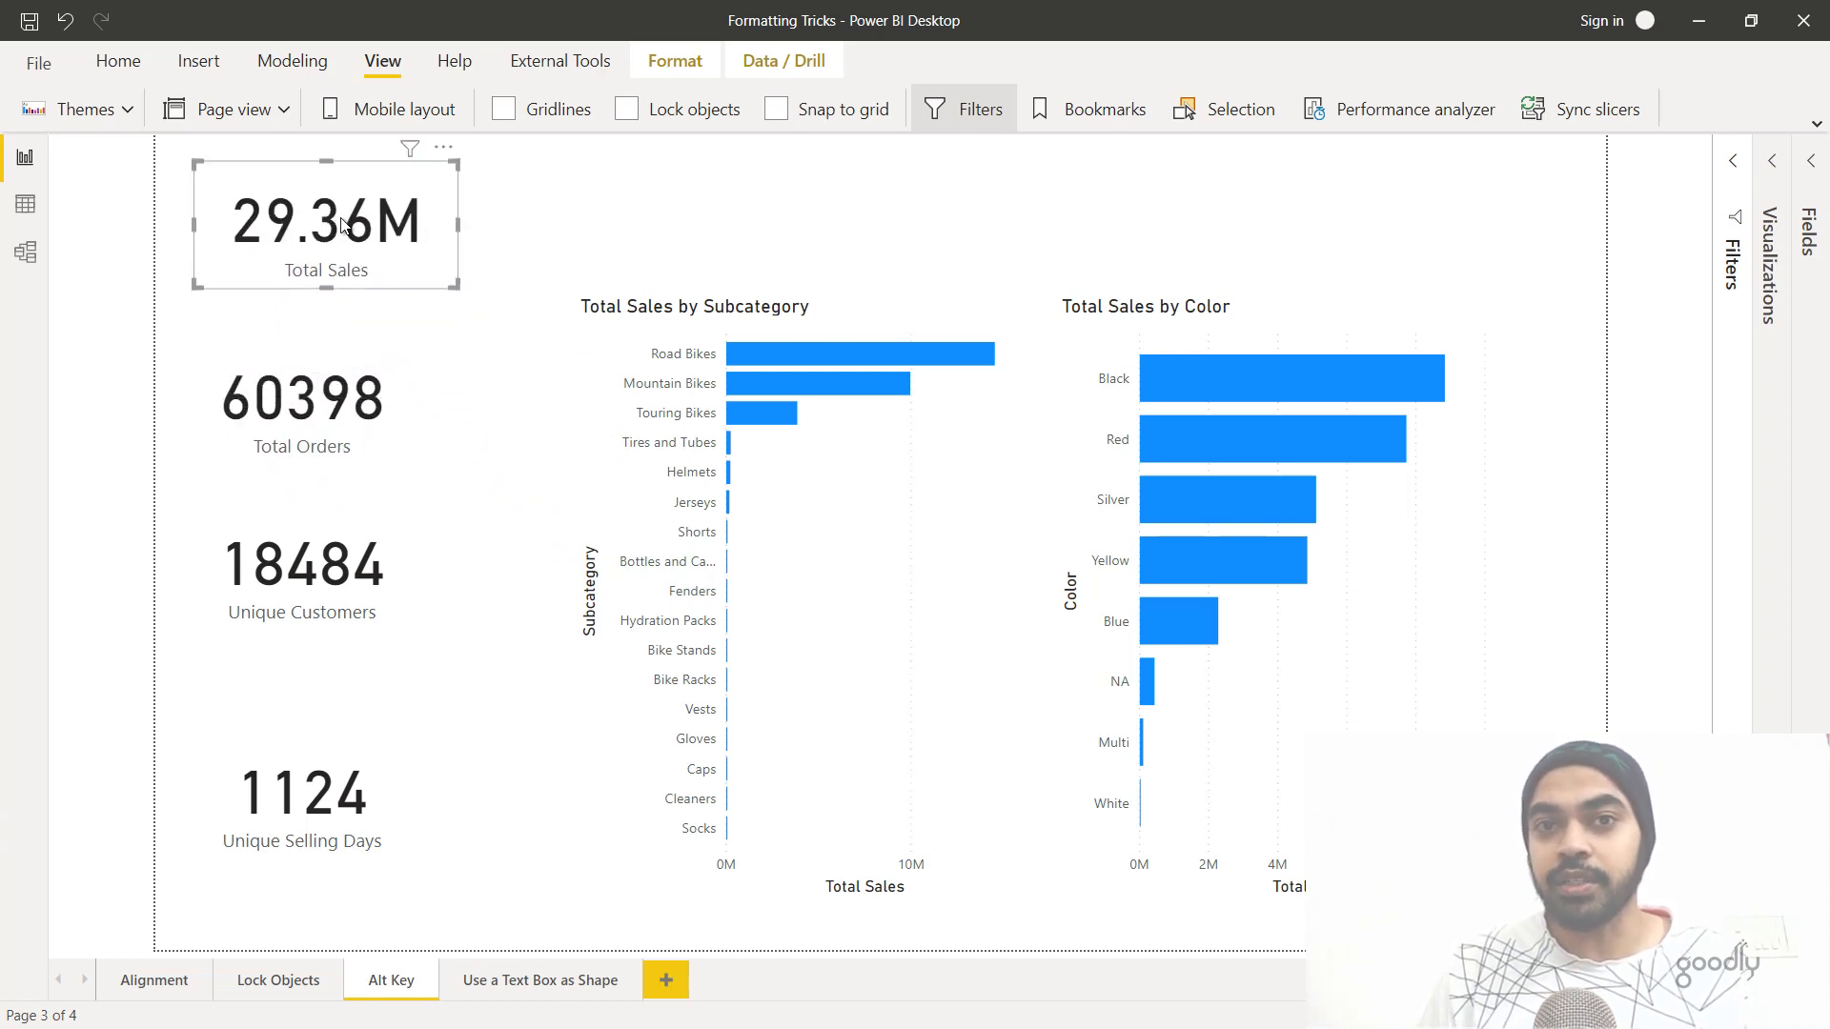
{"action": "left_click", "coordinate": [513, 194]}
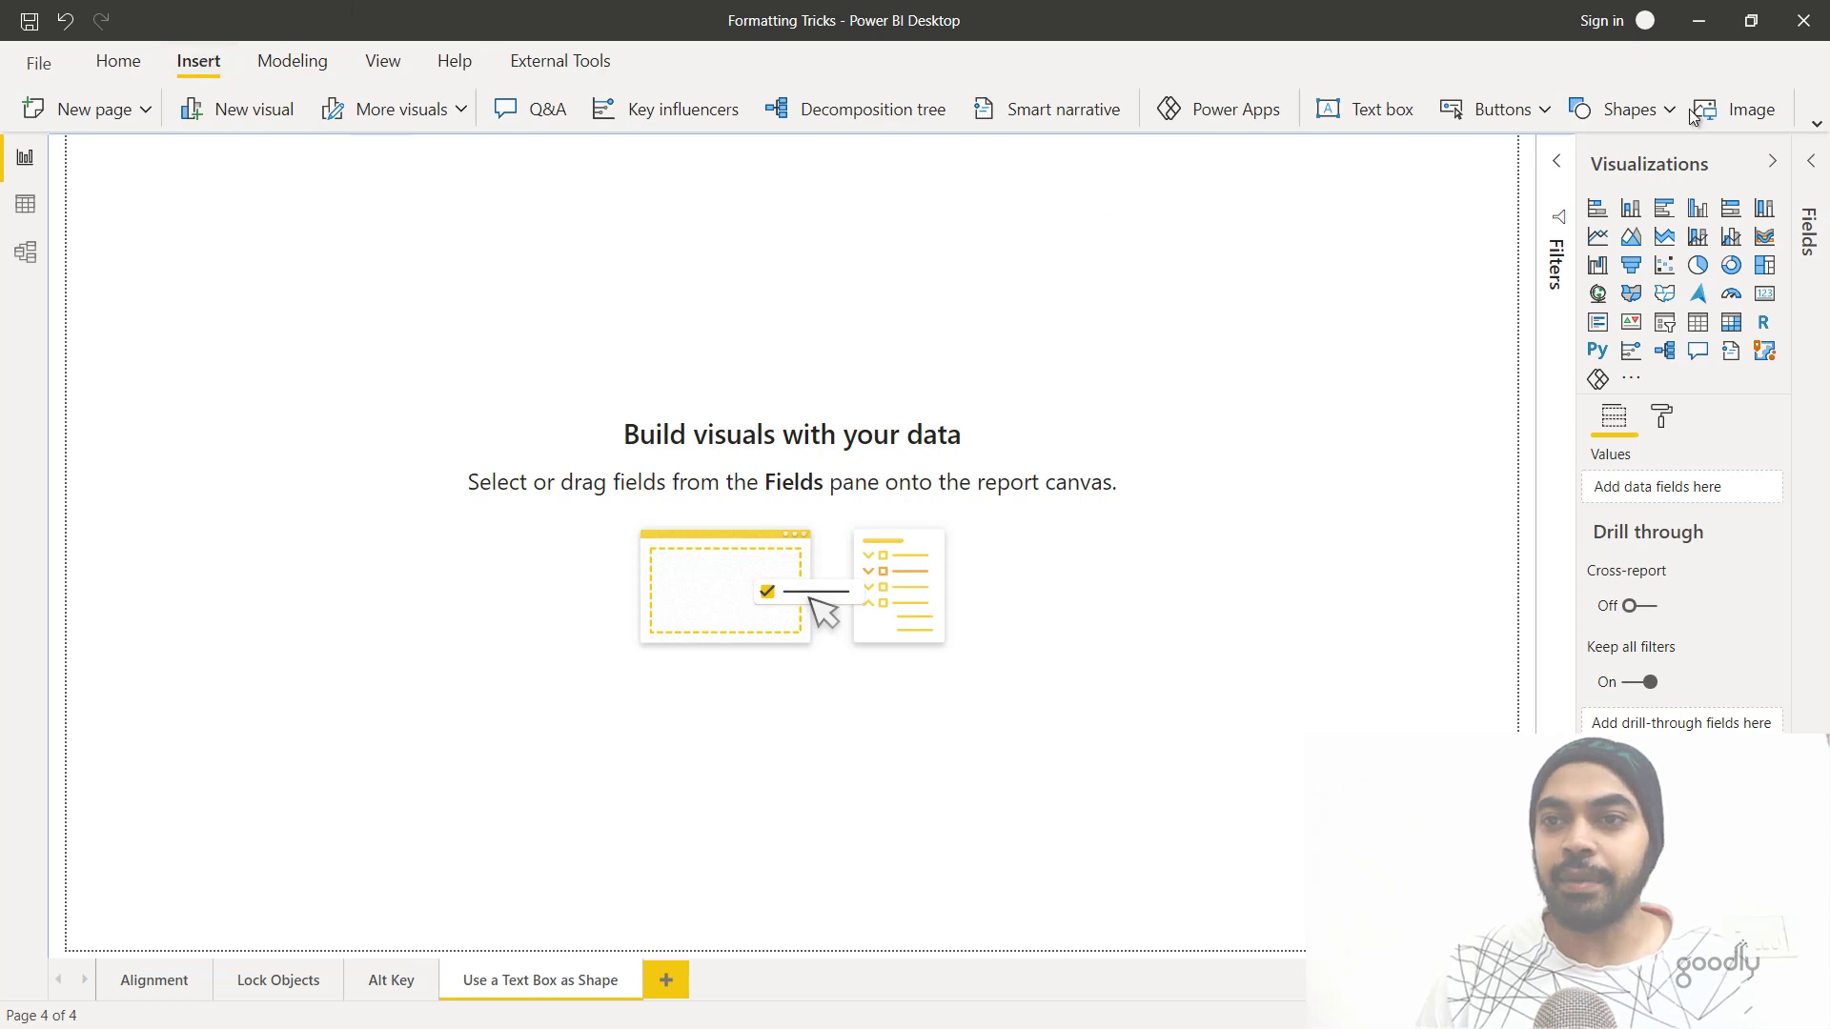
- Try a rectangle shape stretched across the page's upper edge as a header band, and delete it
{"action": "left_click", "coordinate": [1630, 121]}
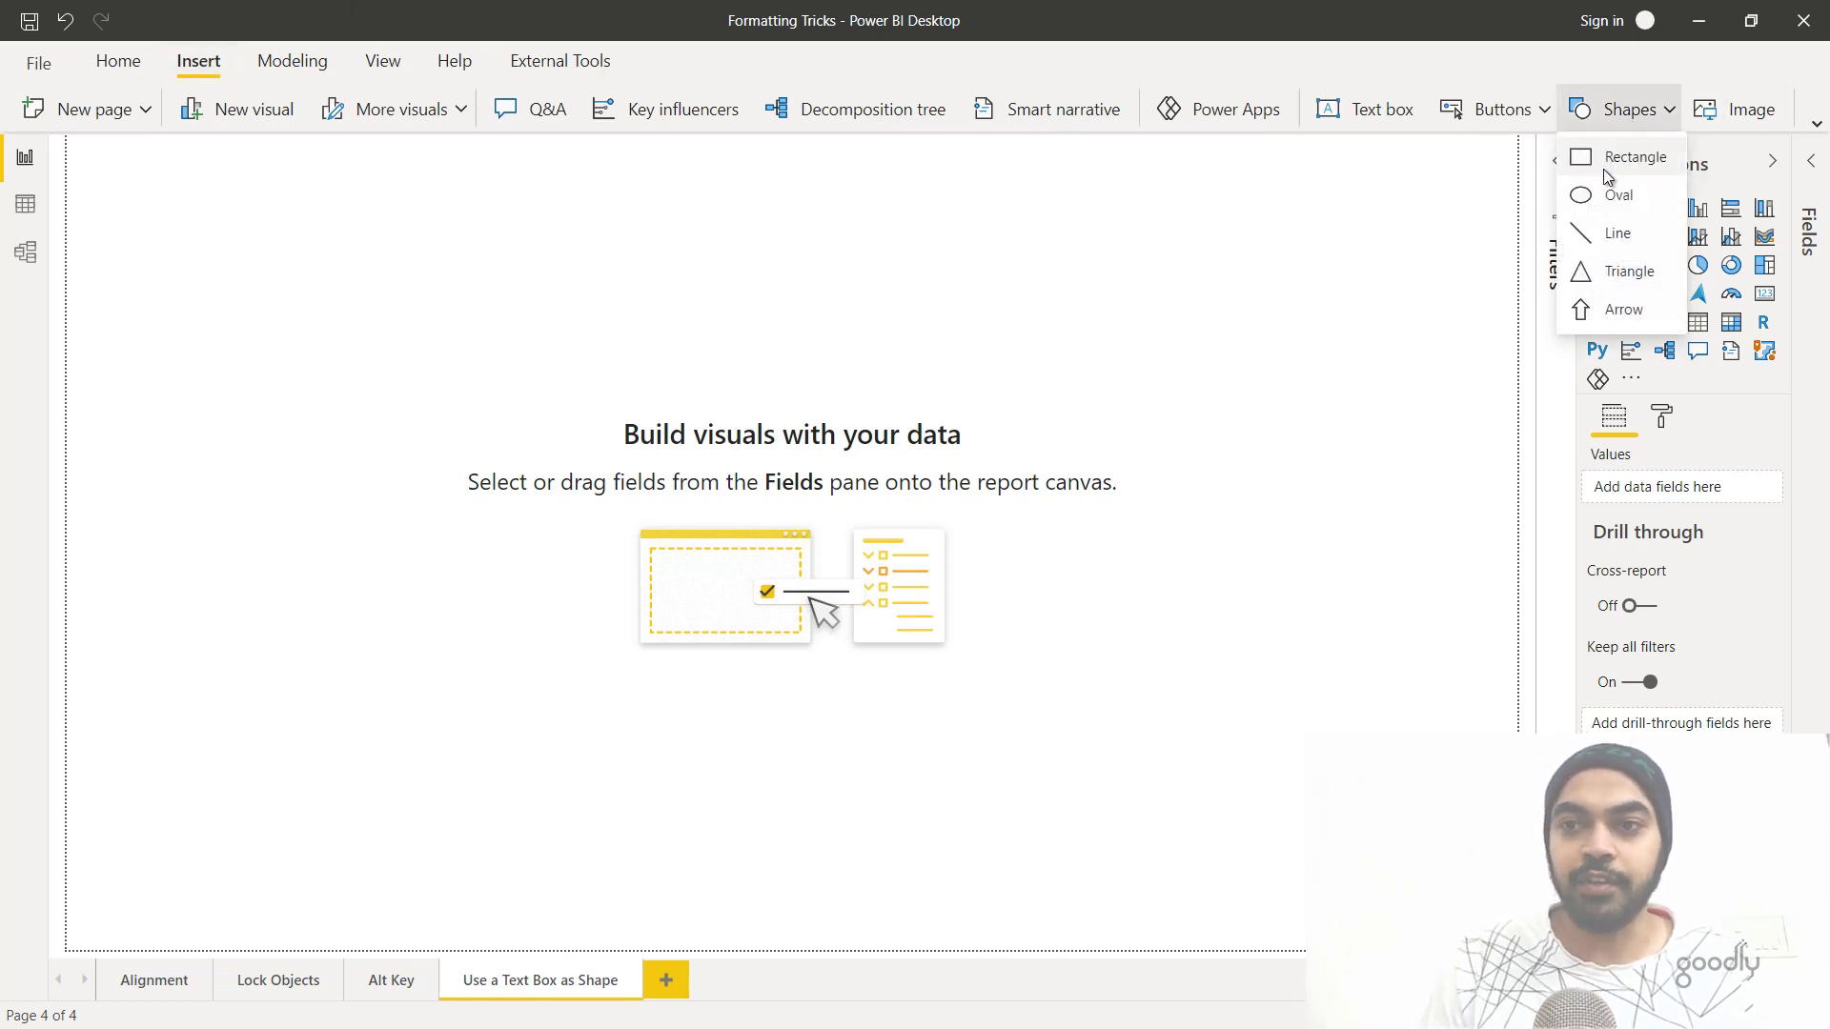
{"action": "left_click", "coordinate": [1611, 159]}
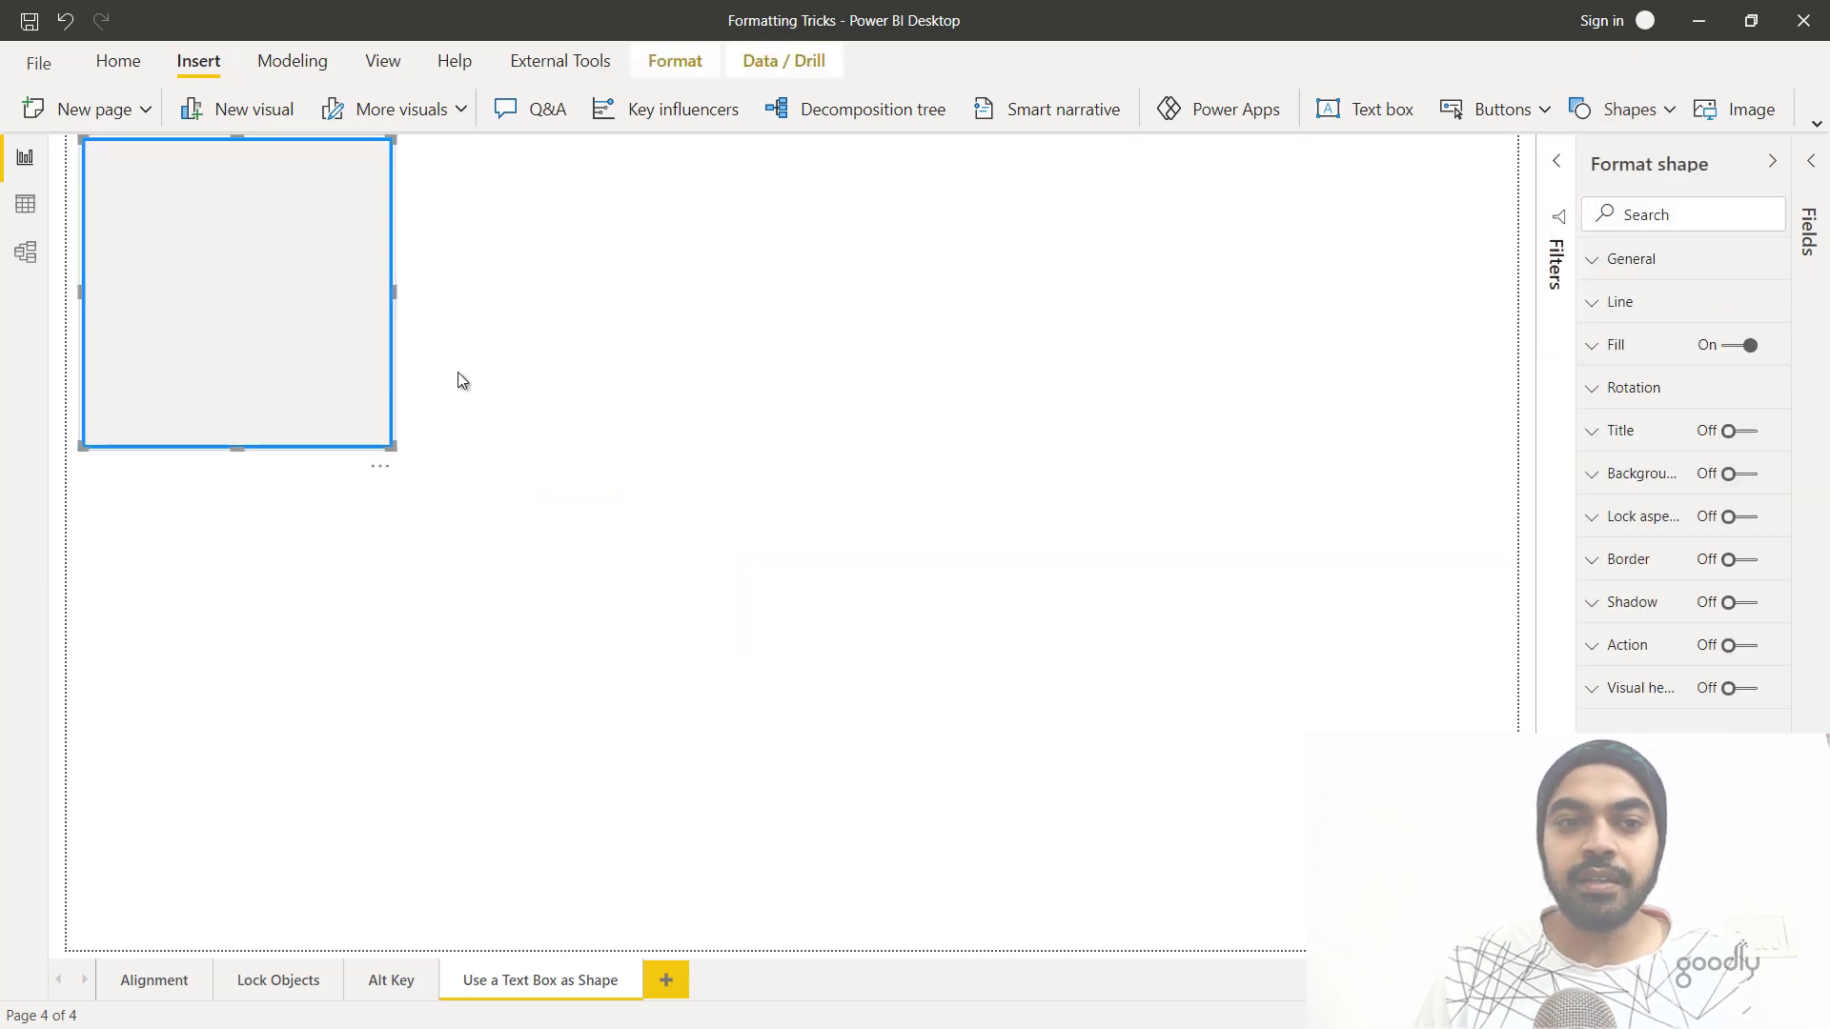
{"action": "left_click_drag", "start_coordinate": [395, 446], "coordinate": [1534, 201]}
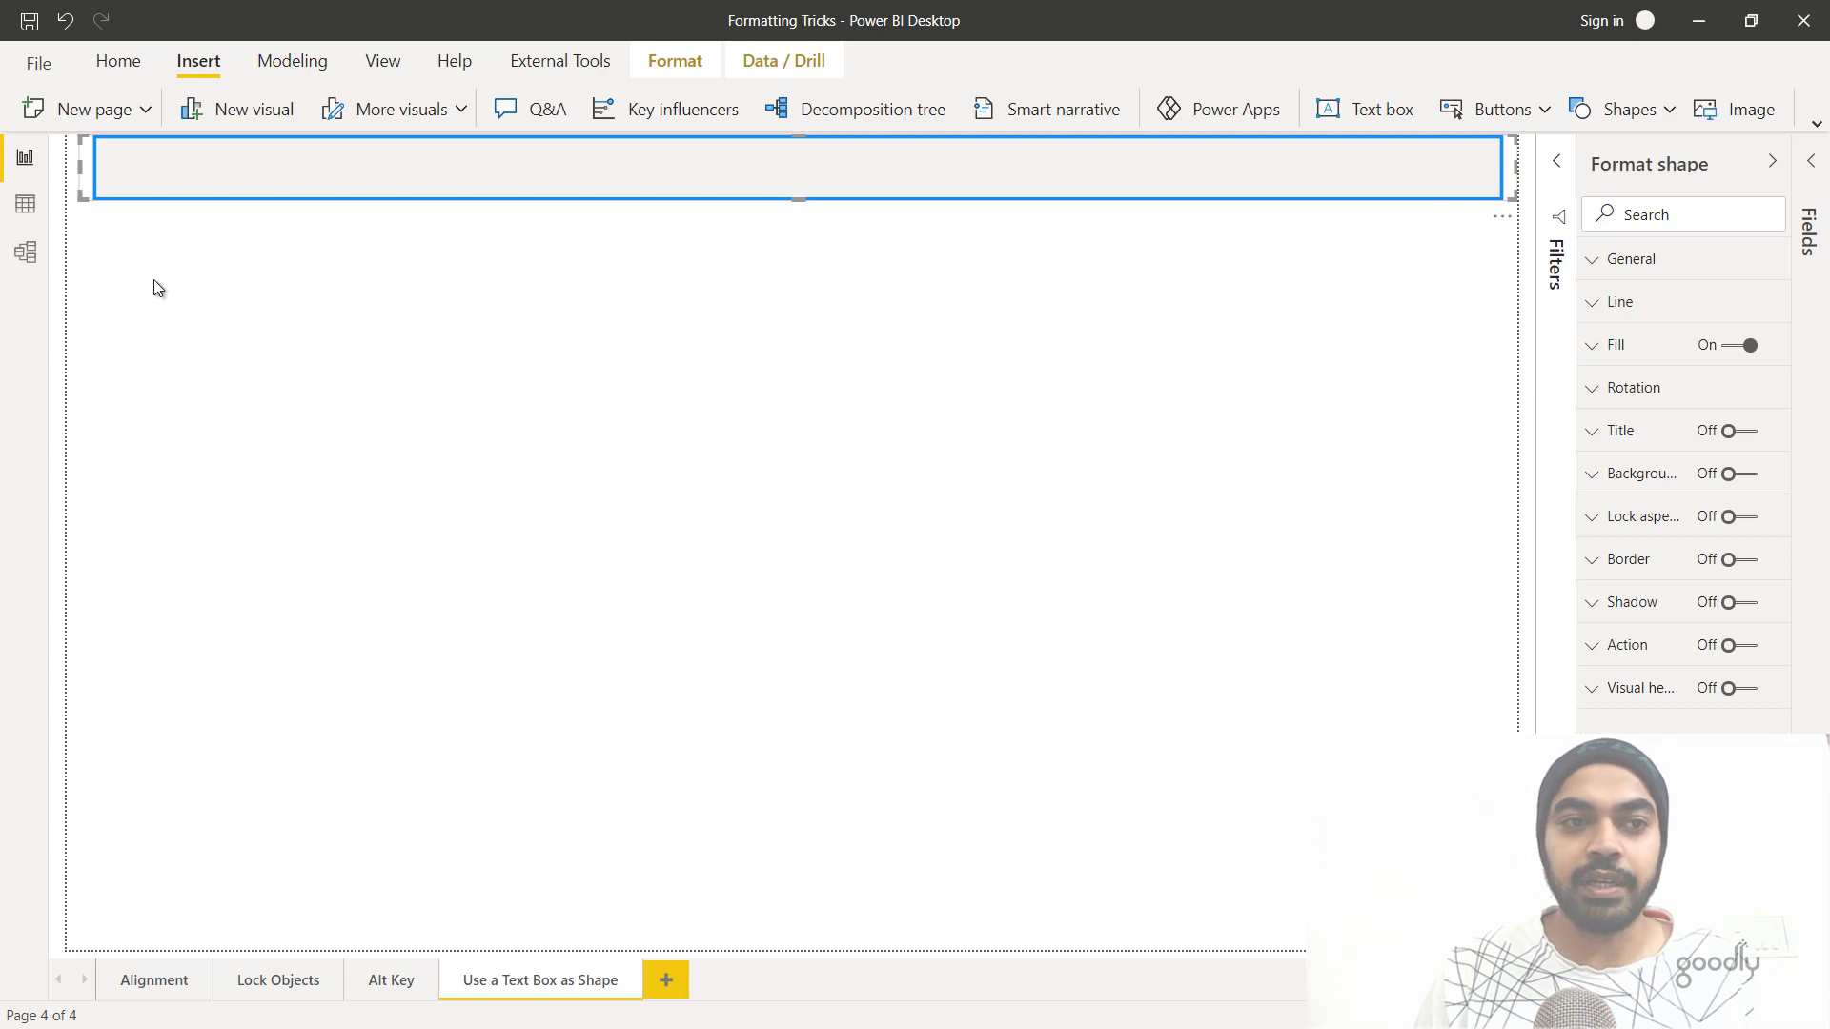
{"action": "left_click_drag", "start_coordinate": [95, 198], "coordinate": [83, 199]}
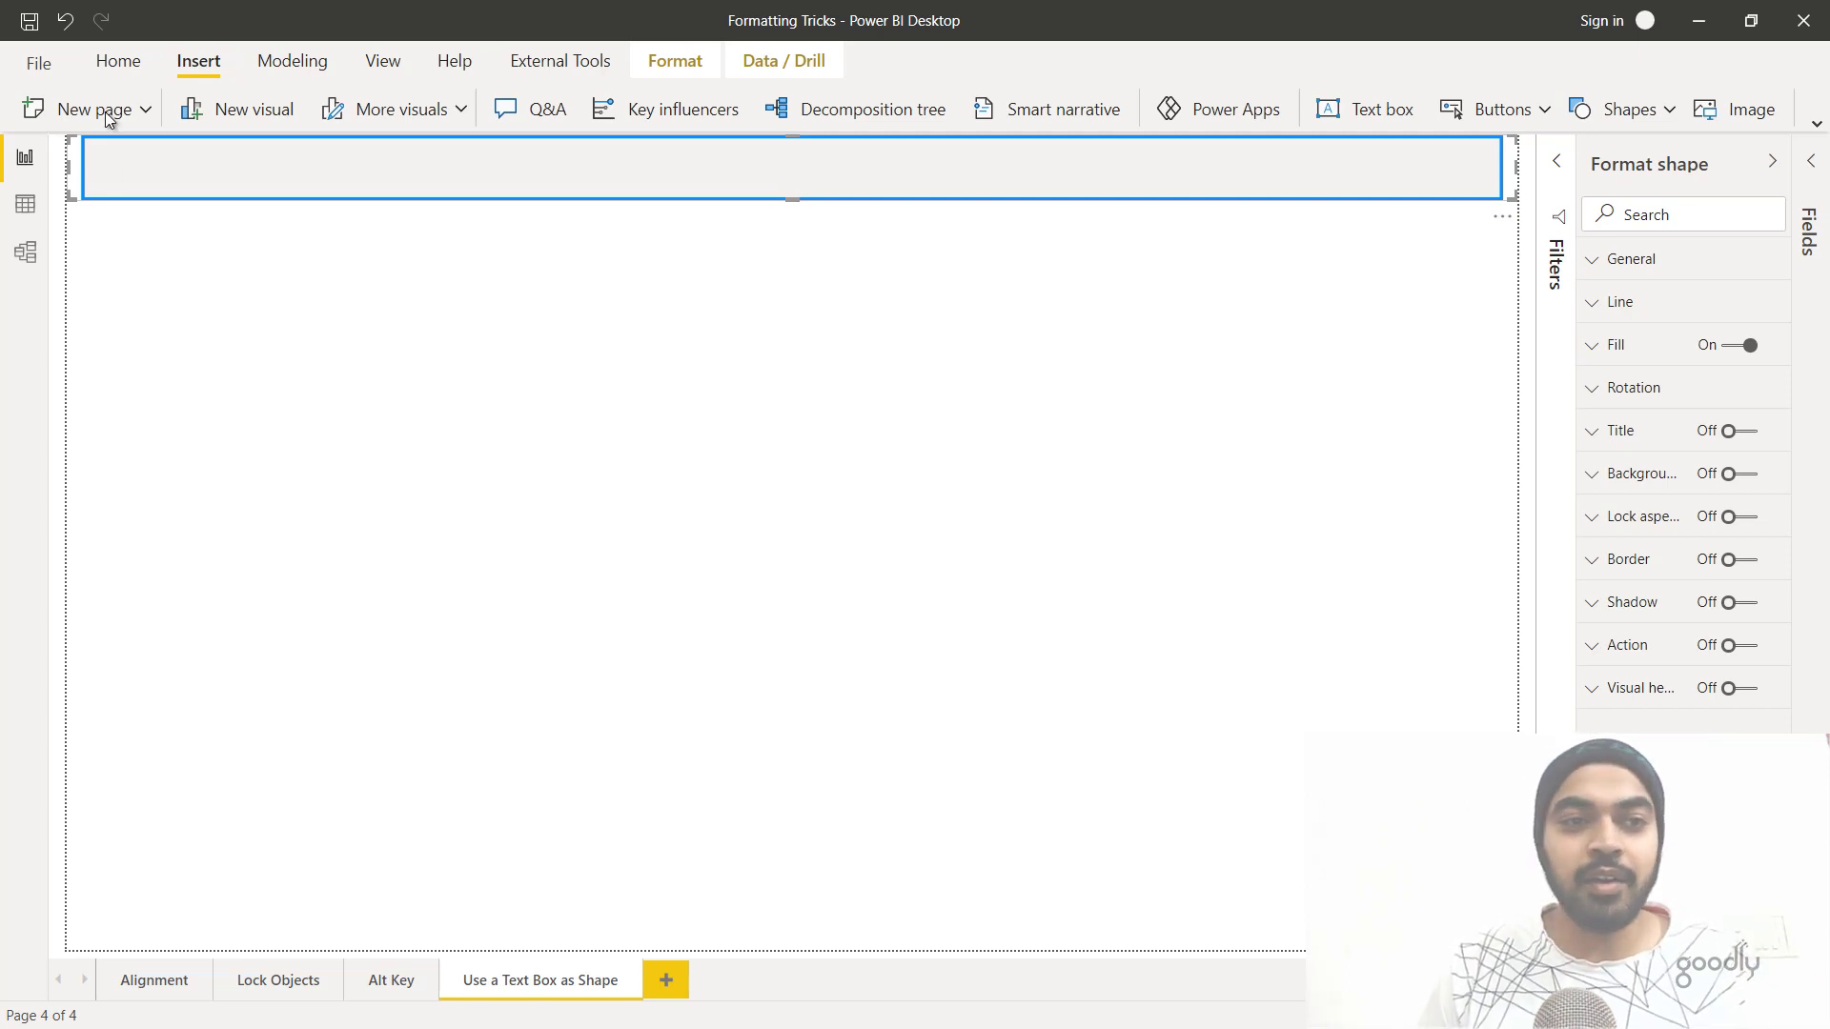
{"action": "key", "text": "Delete"}
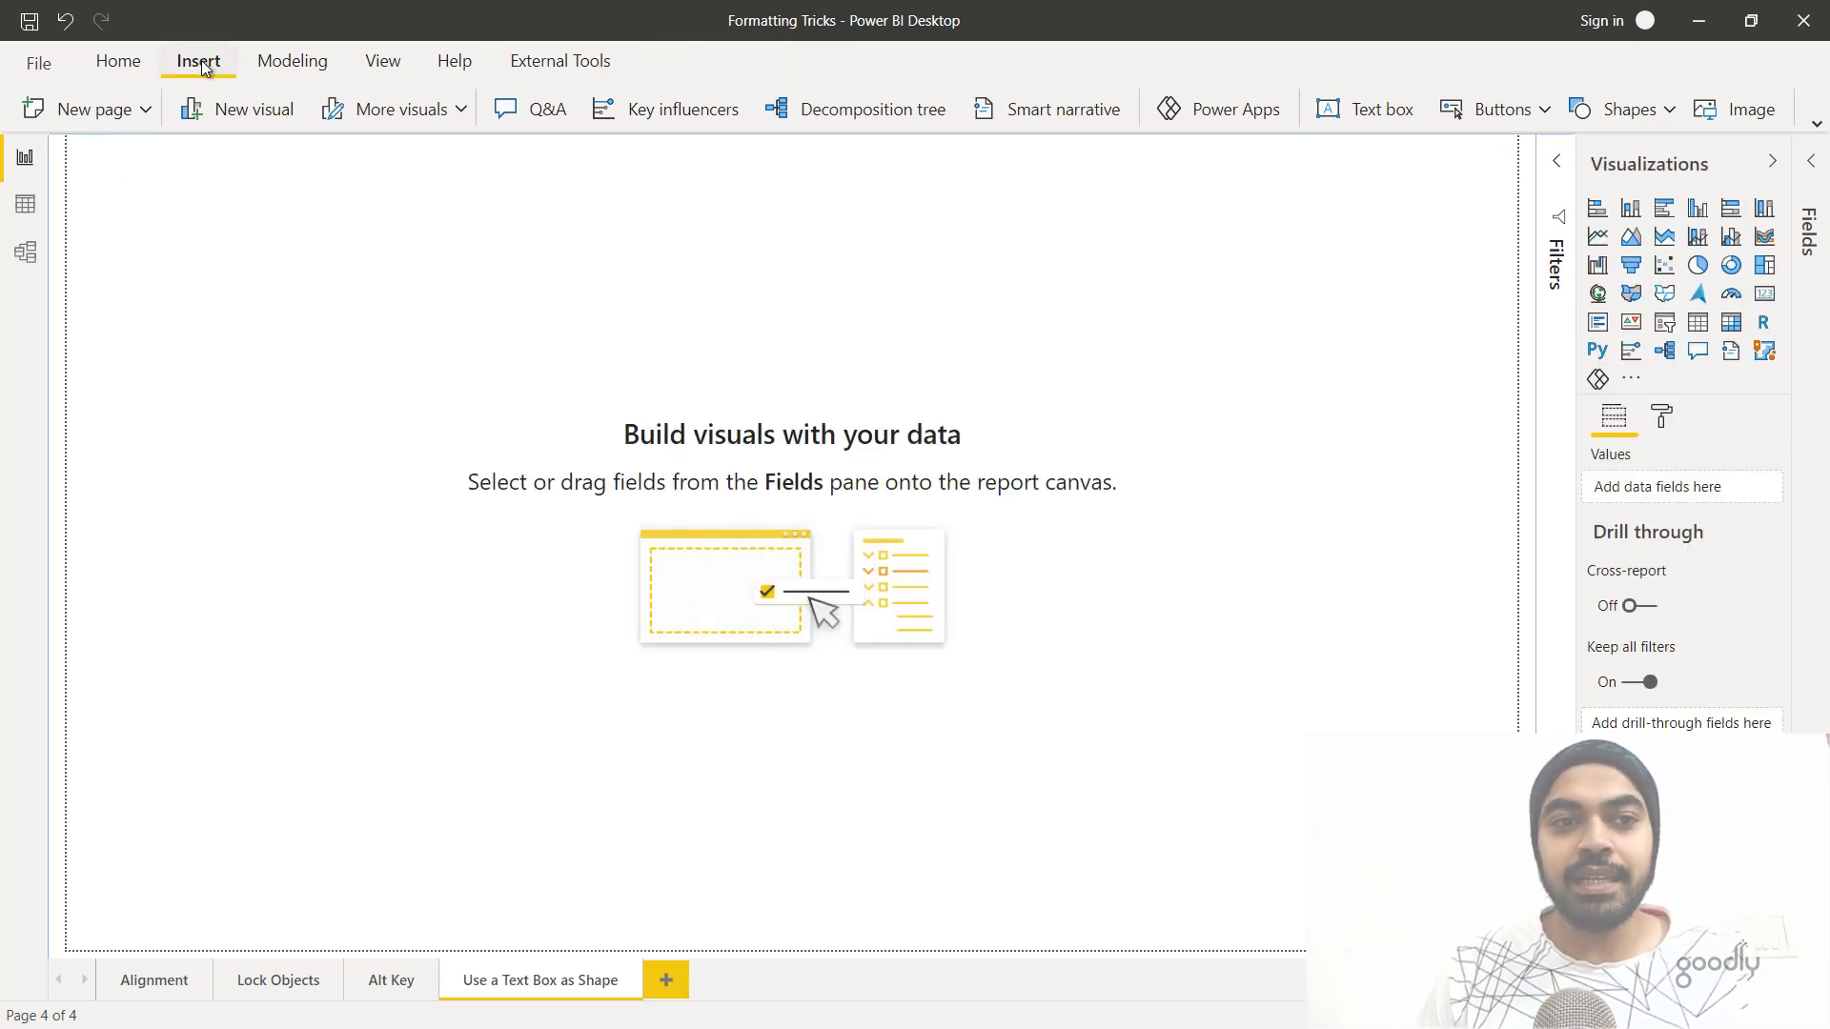
- Insert a text box and stretch it into a thin header band across the full width of the page's upper edge
{"action": "left_click", "coordinate": [1369, 121]}
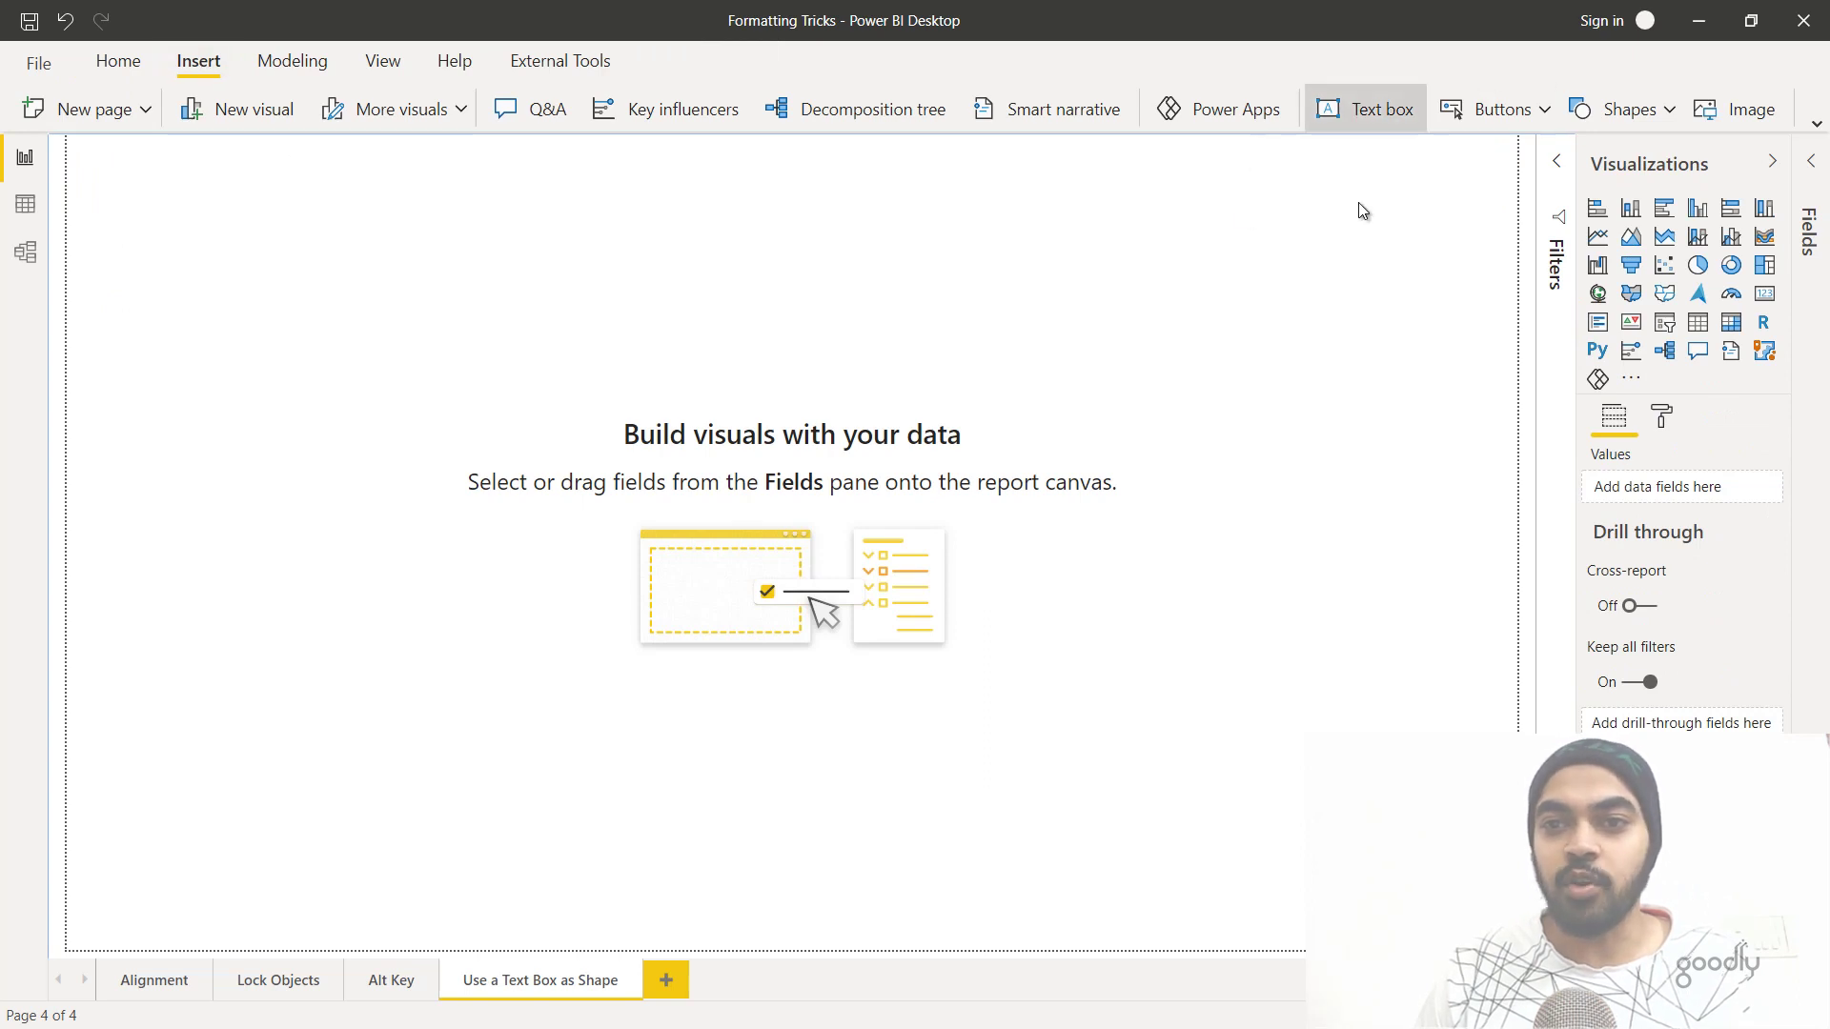
{"action": "left_click_drag", "start_coordinate": [393, 381], "coordinate": [358, 381]}
{"action": "left_click_drag", "start_coordinate": [380, 446], "coordinate": [1535, 190]}
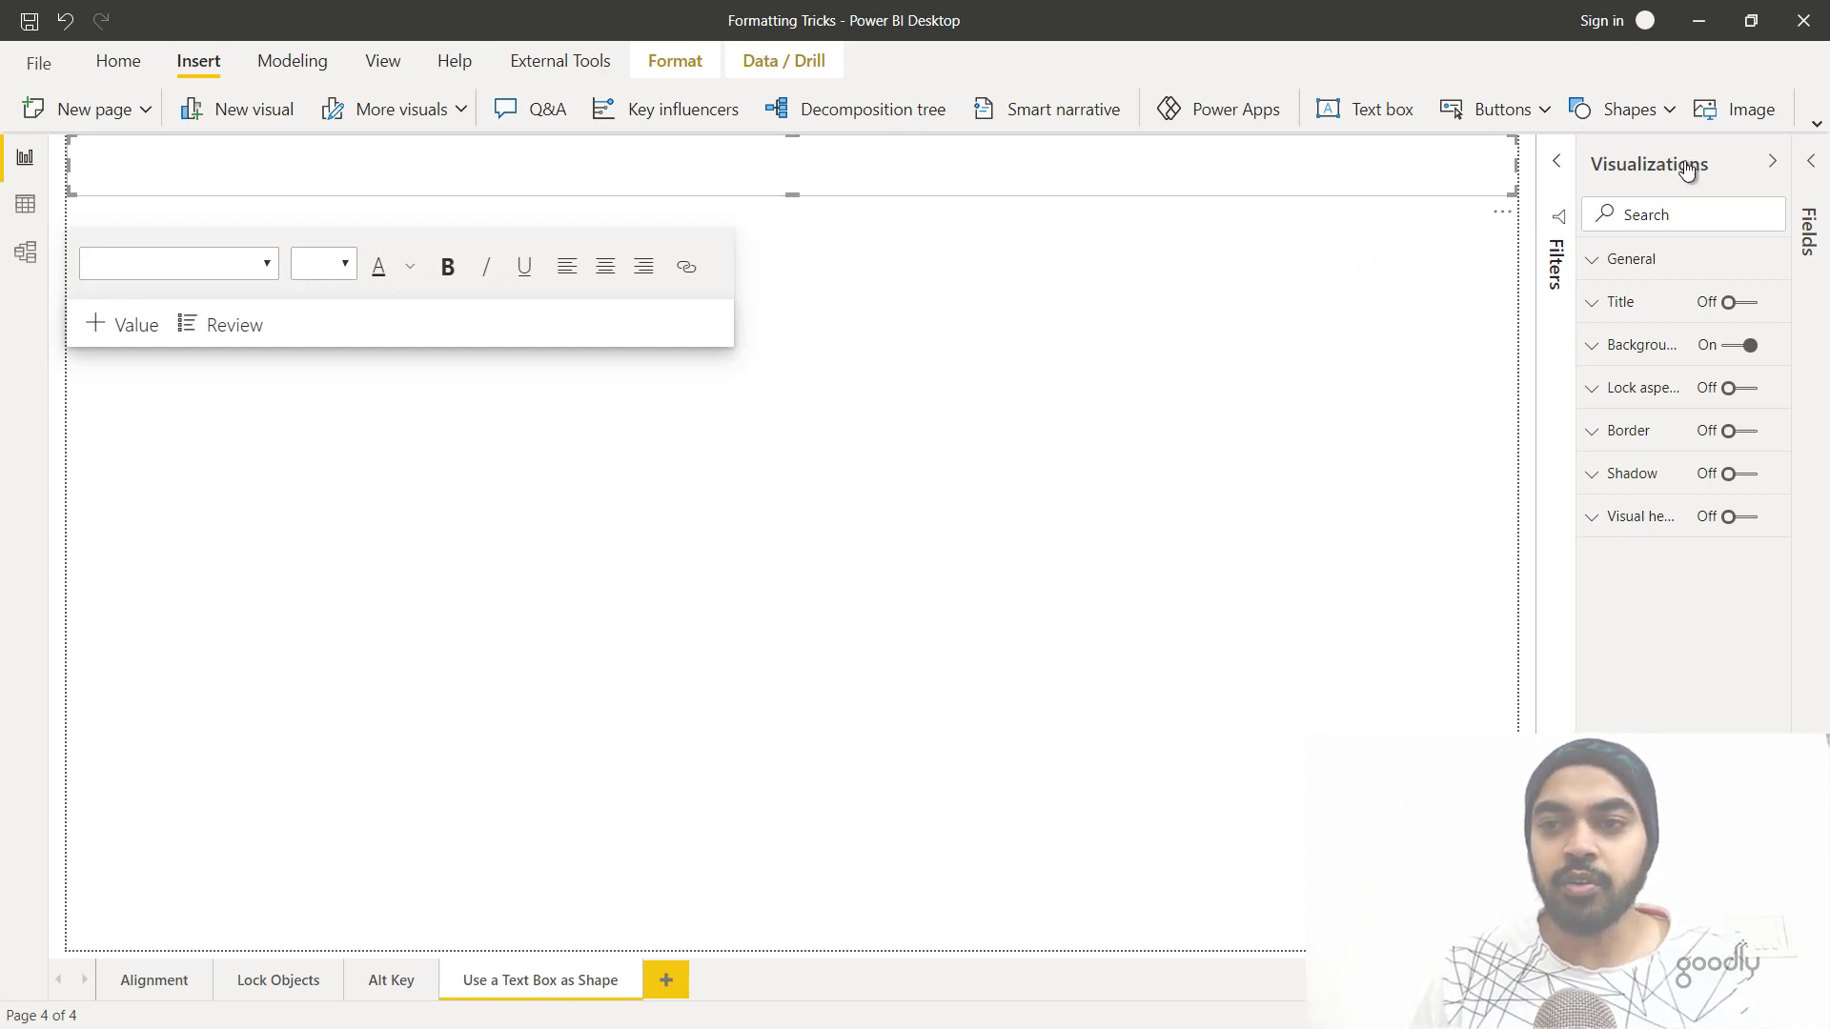
- Set the header text box's background to a light yellow theme color
{"action": "left_click", "coordinate": [1645, 348]}
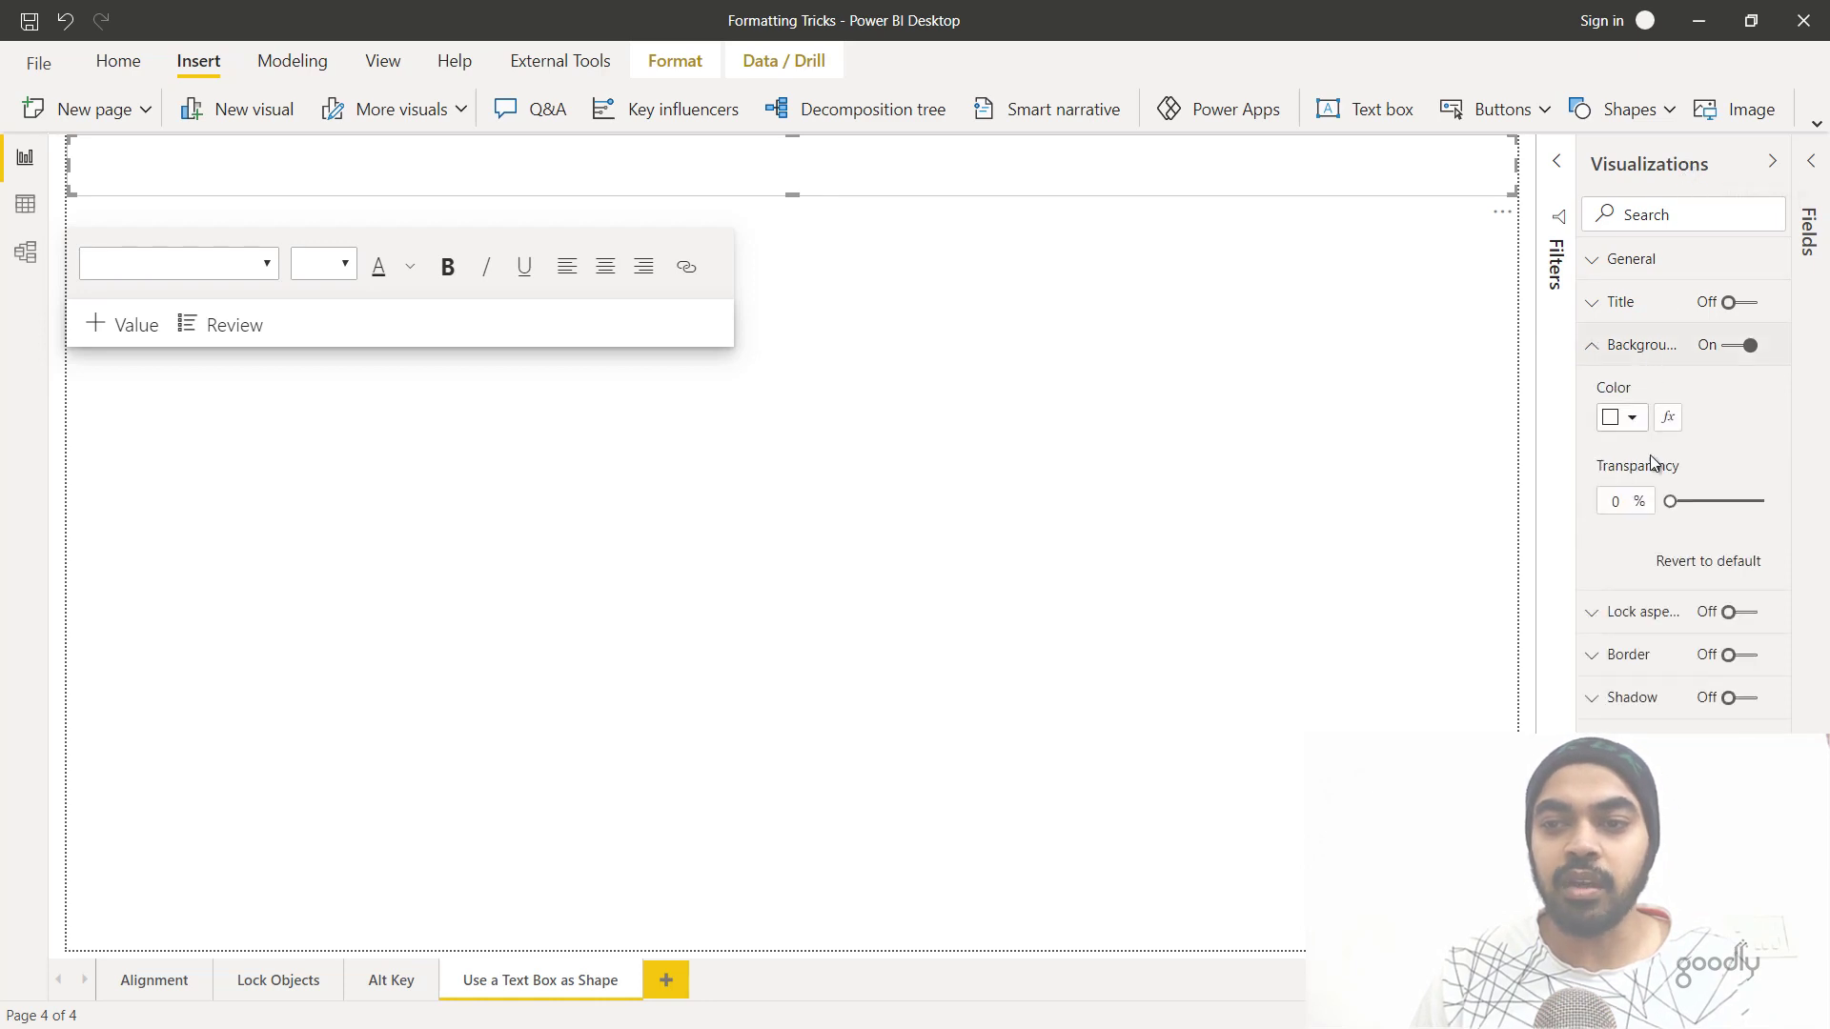
{"action": "left_click", "coordinate": [1644, 418]}
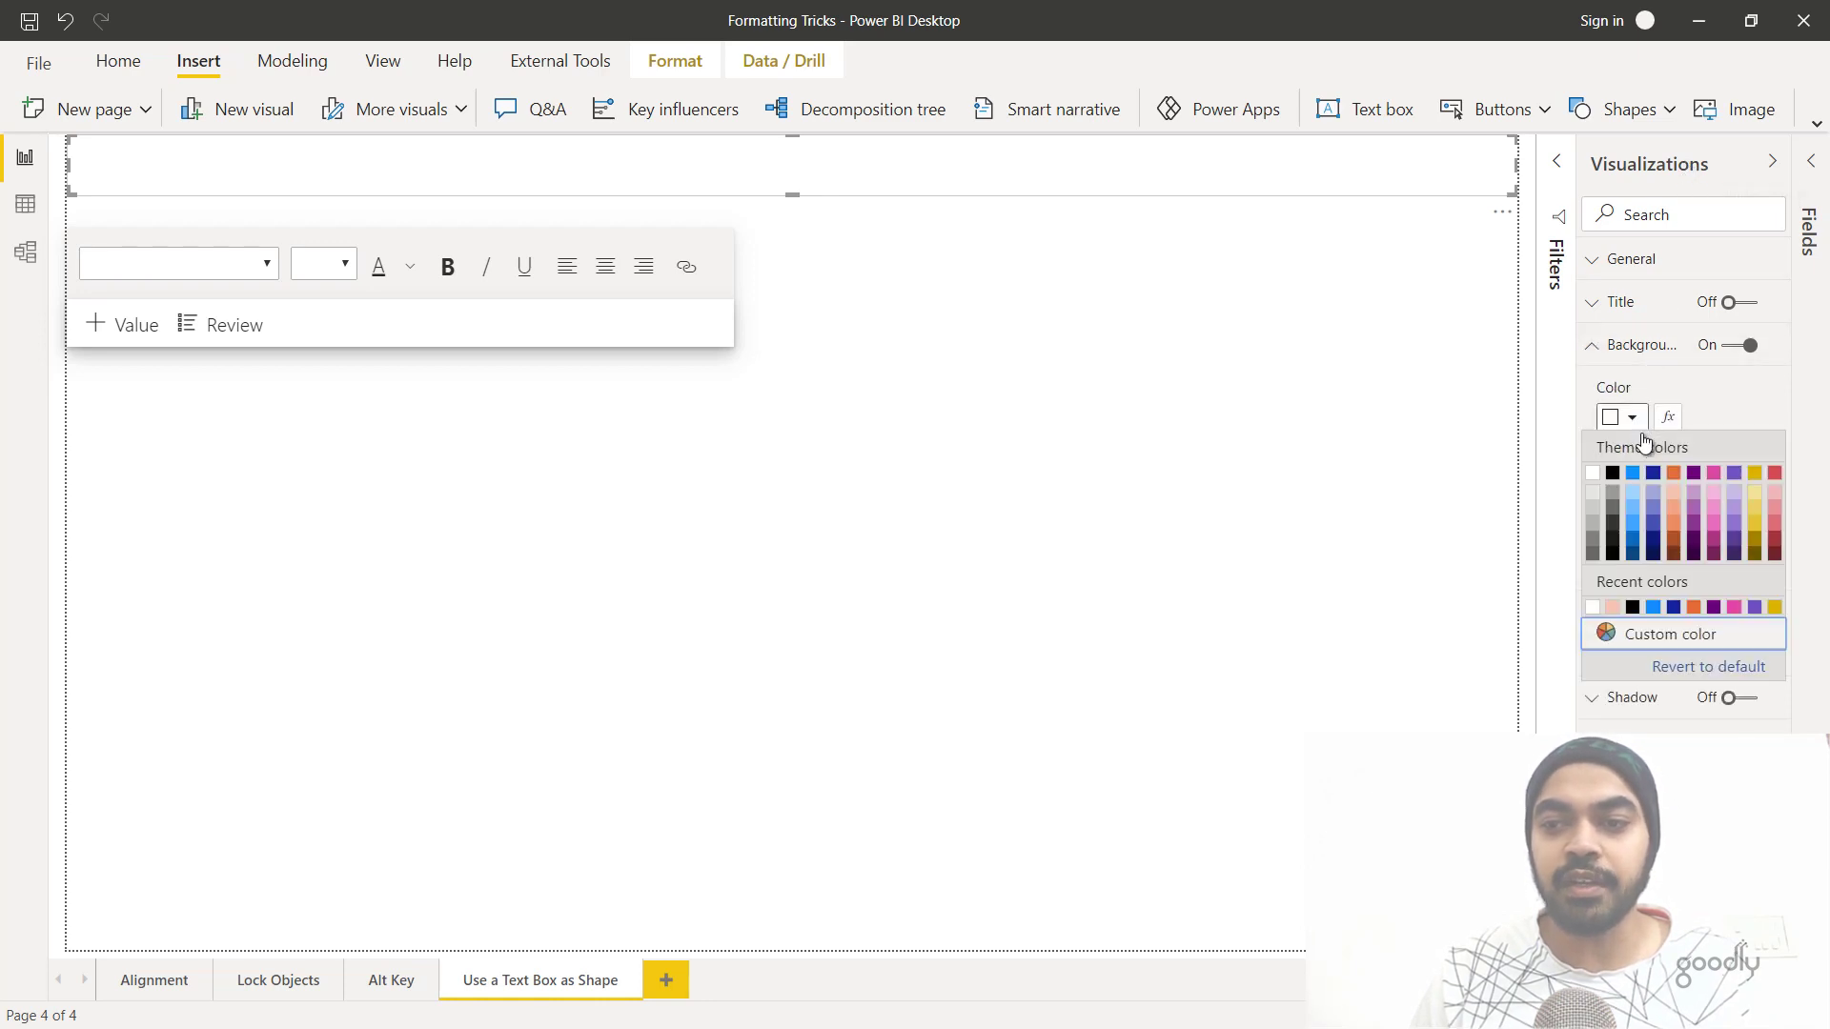
{"action": "left_click", "coordinate": [1754, 494]}
{"action": "left_click", "coordinate": [984, 436]}
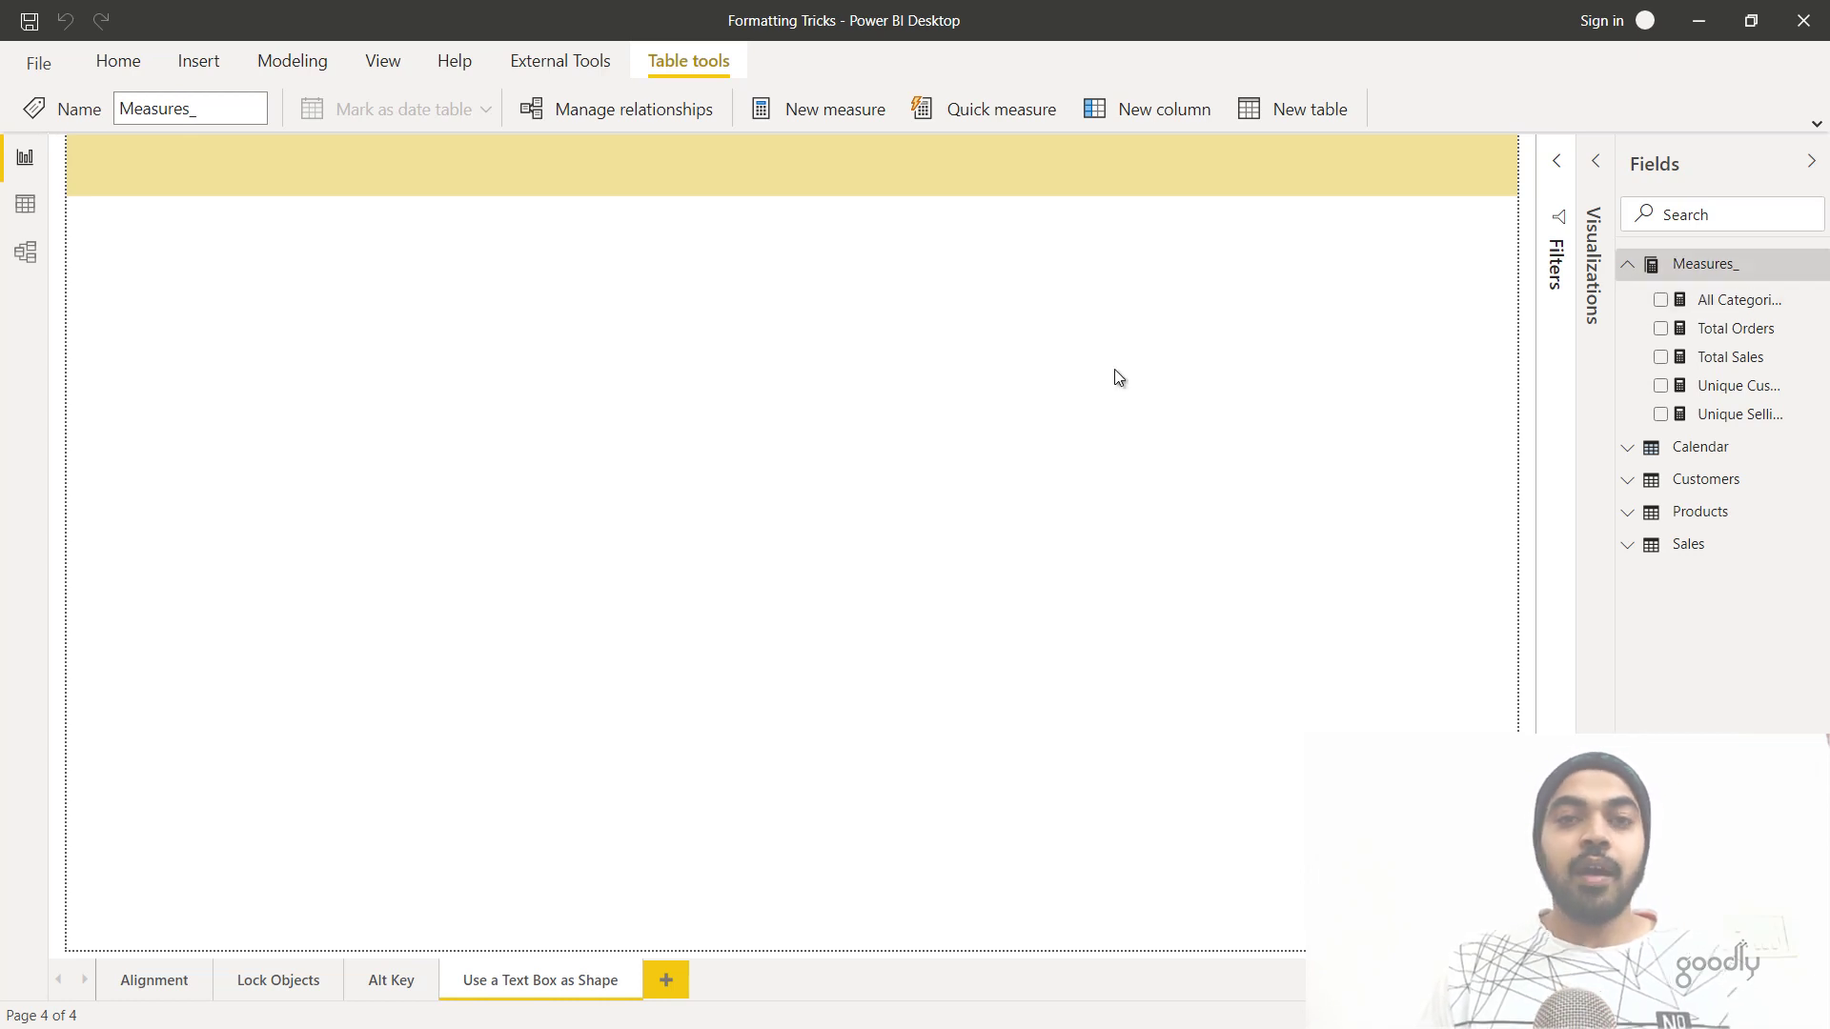
- Enter a new blank table named Budget Measures and load it into the model
{"action": "left_click", "coordinate": [99, 65]}
{"action": "left_click", "coordinate": [434, 105]}
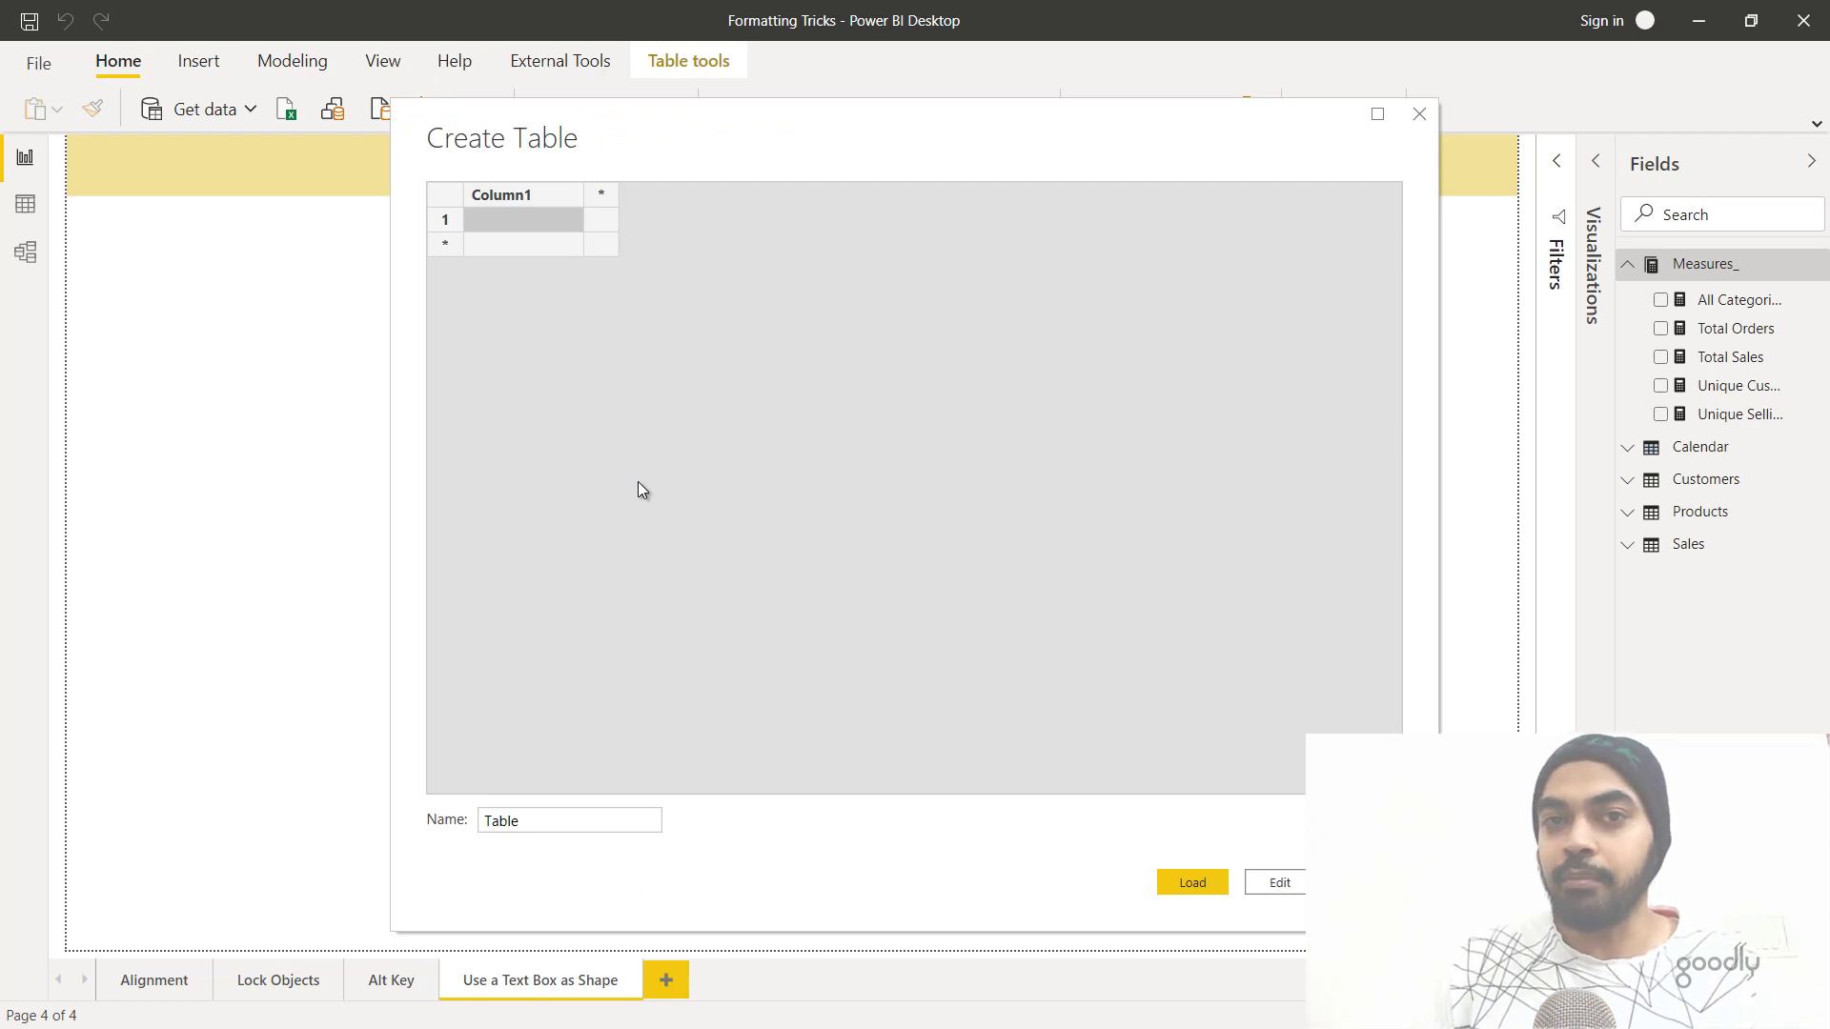
{"action": "double_click", "coordinate": [530, 825]}
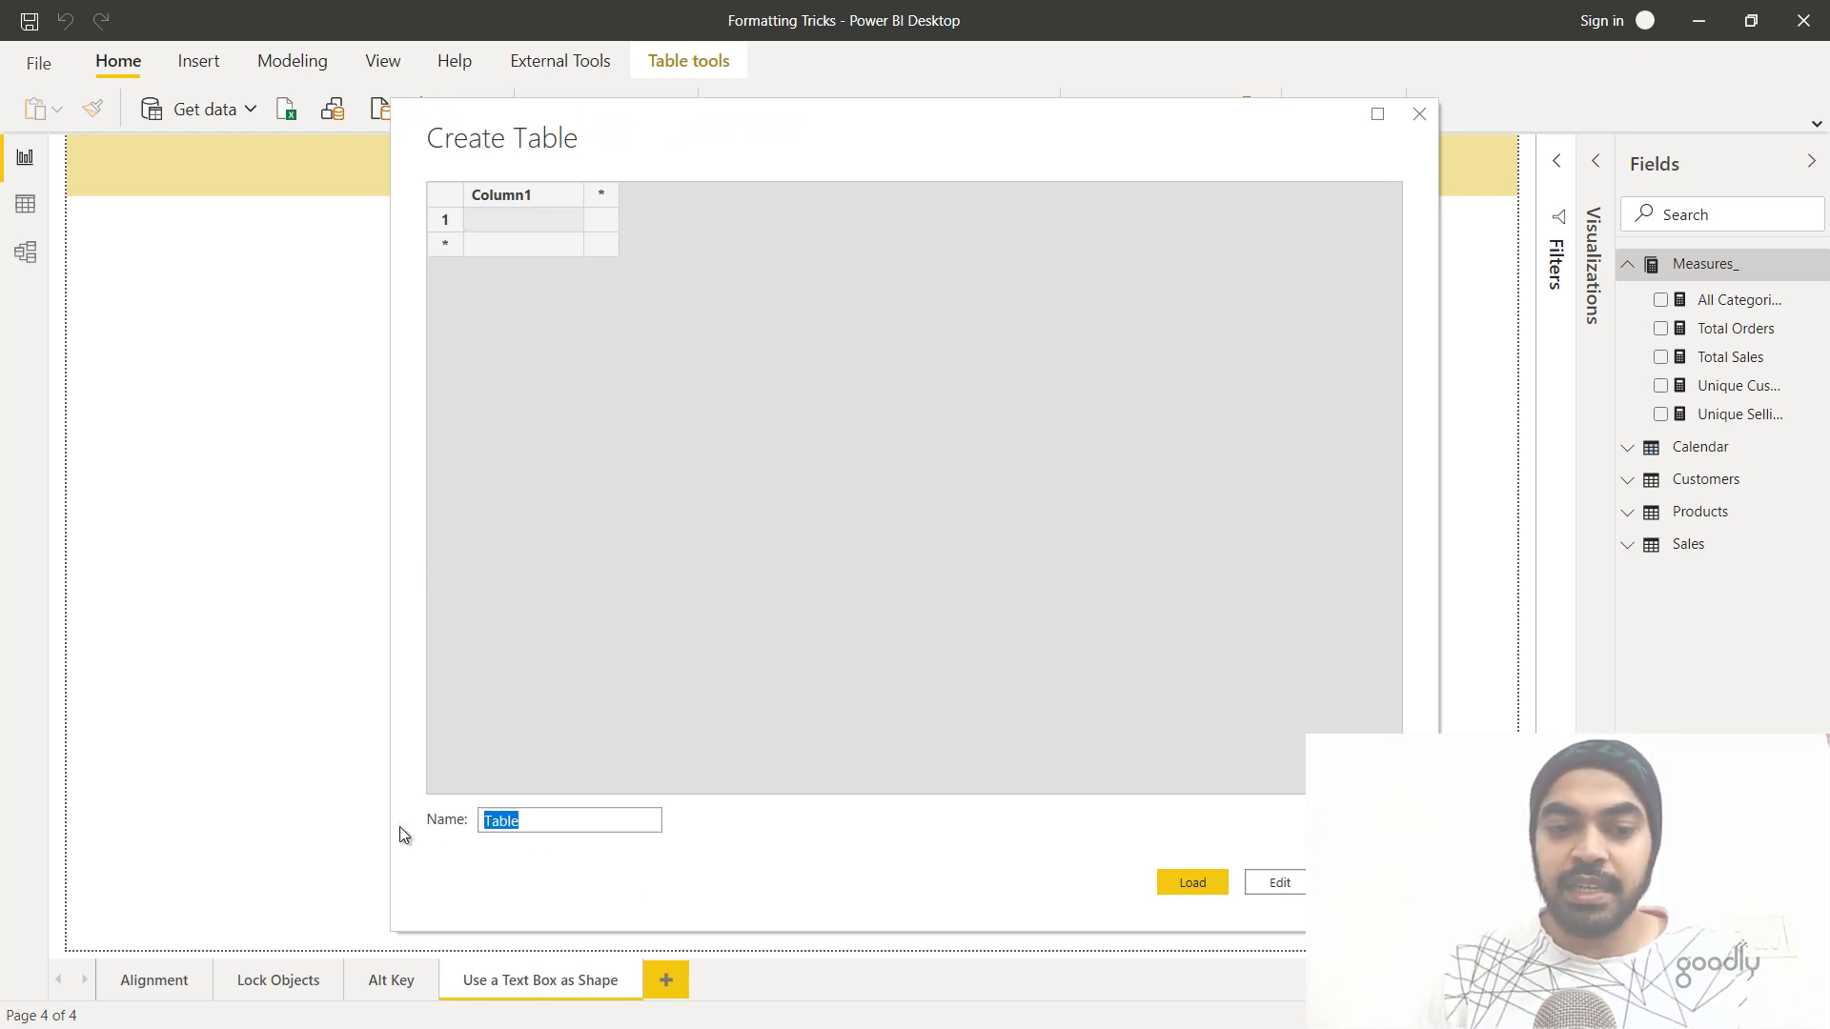
{"action": "type", "text": "BUdget Mea"}
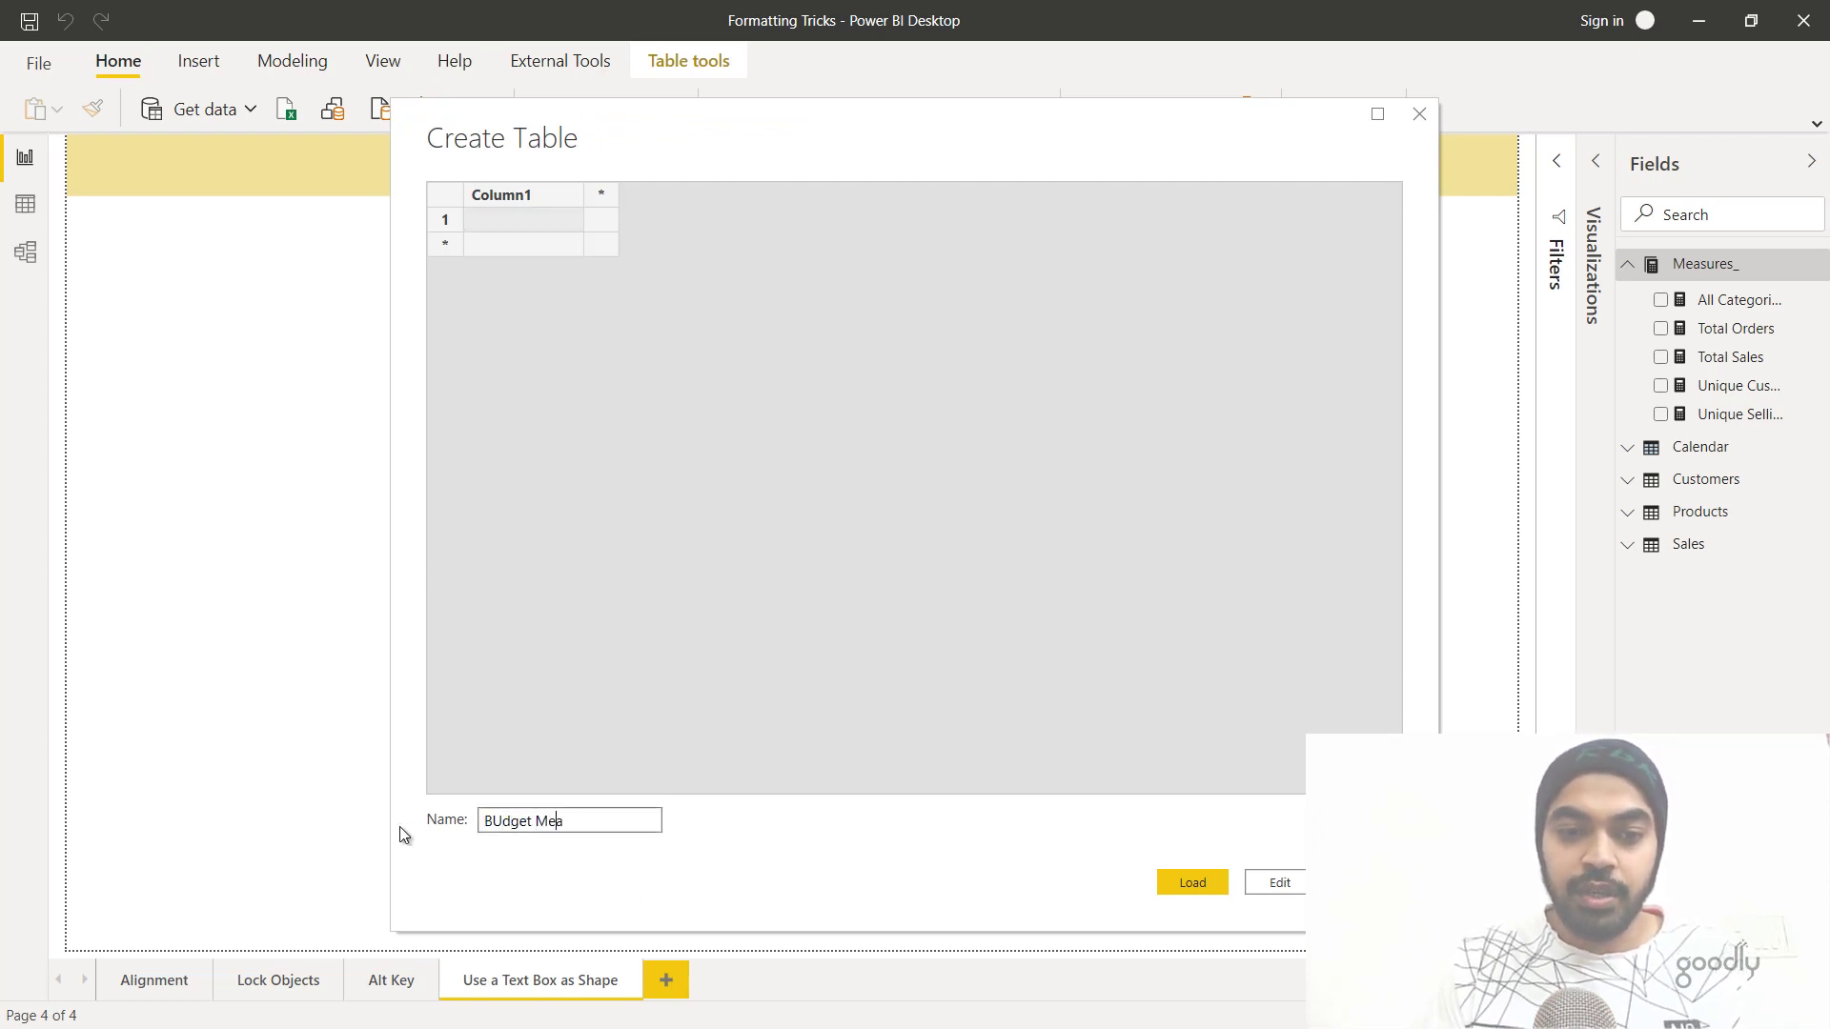
{"action": "type", "text": "sures"}
{"action": "key", "text": "Home"}
{"action": "key", "text": "Right"}
{"action": "key", "text": "Right"}
{"action": "key", "text": "BackSpace"}
{"action": "type", "text": "u"}
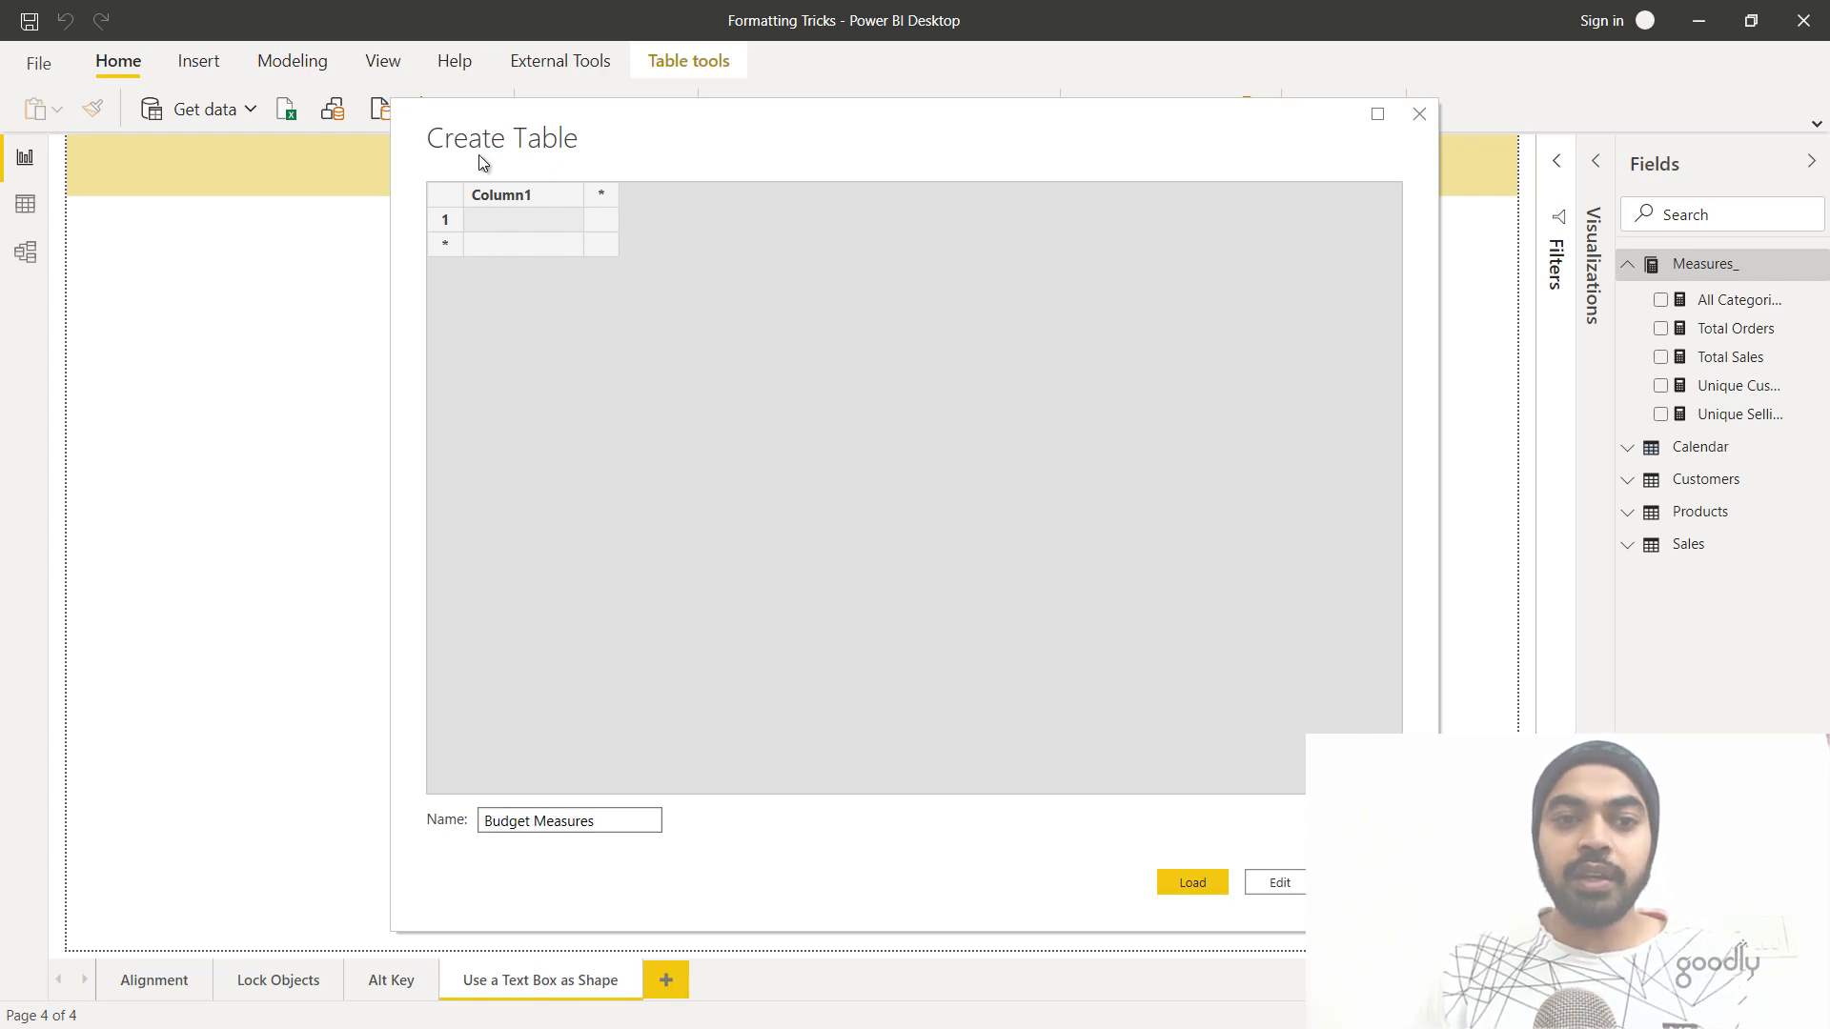
{"action": "left_click", "coordinate": [1199, 886]}
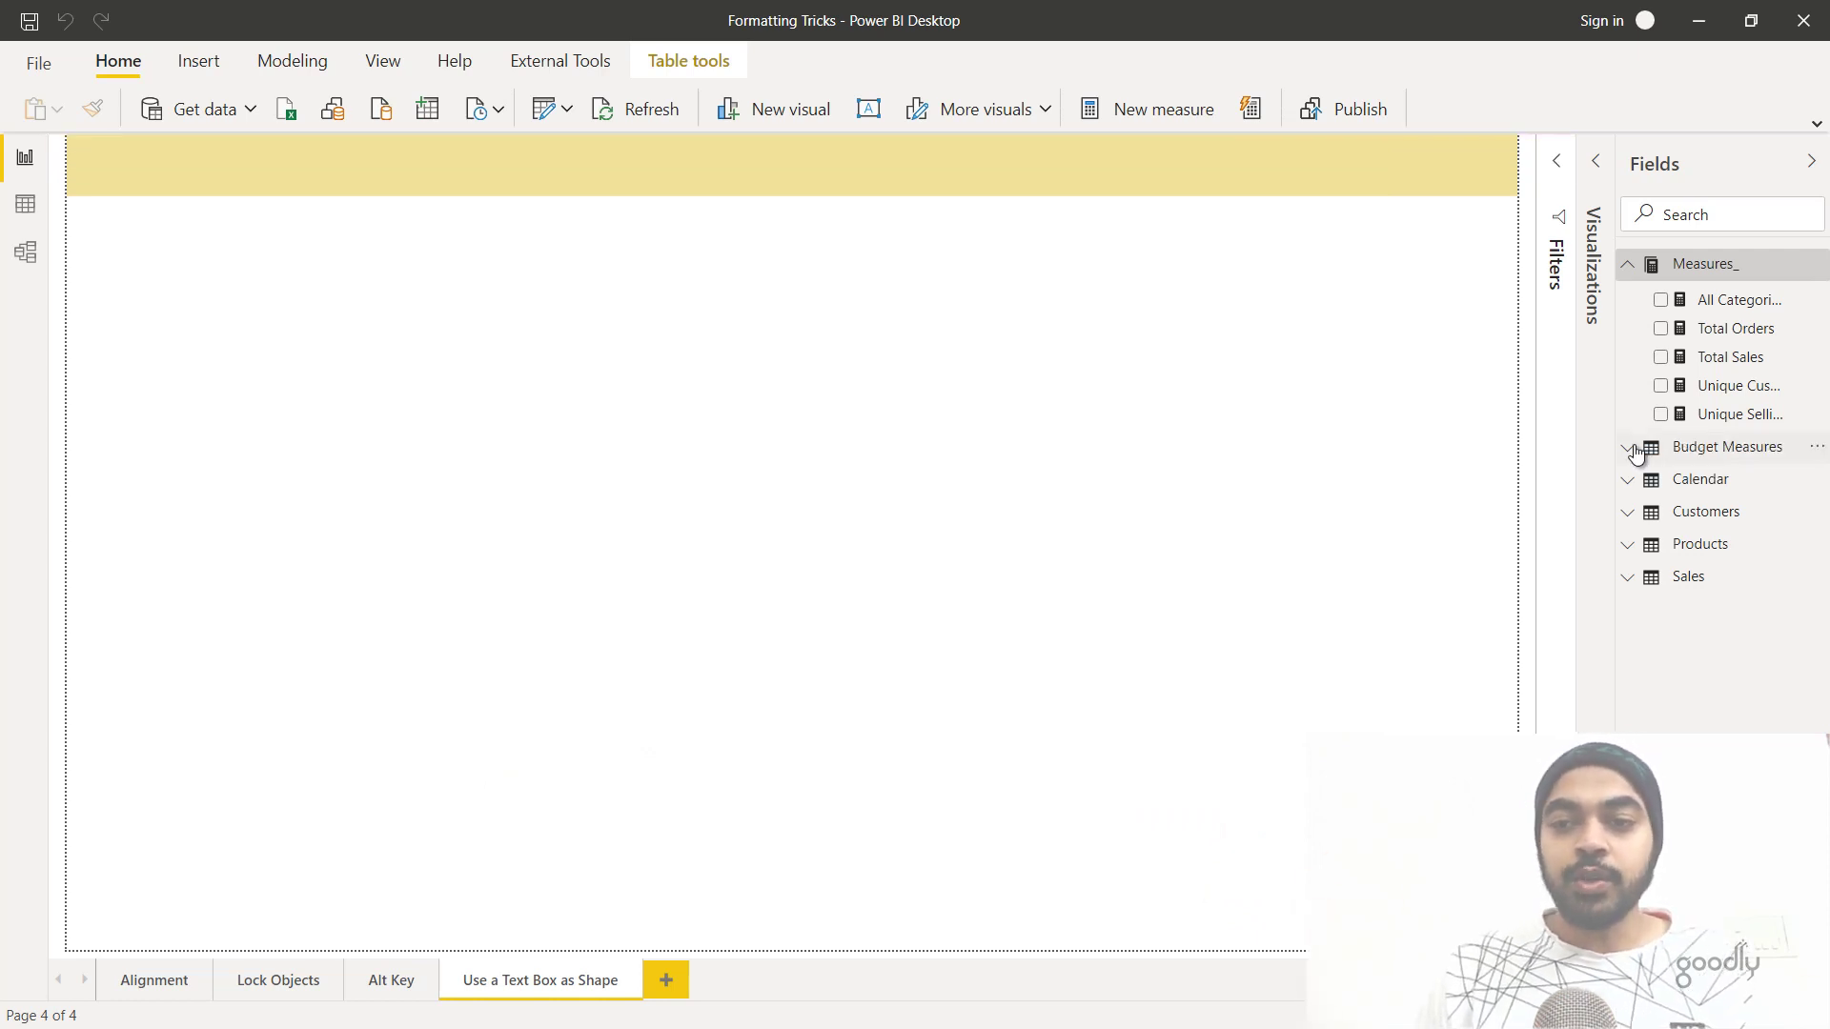
- Add a new measure to the Budget Measures table that returns an empty text string ("")
{"action": "left_click", "coordinate": [1633, 452]}
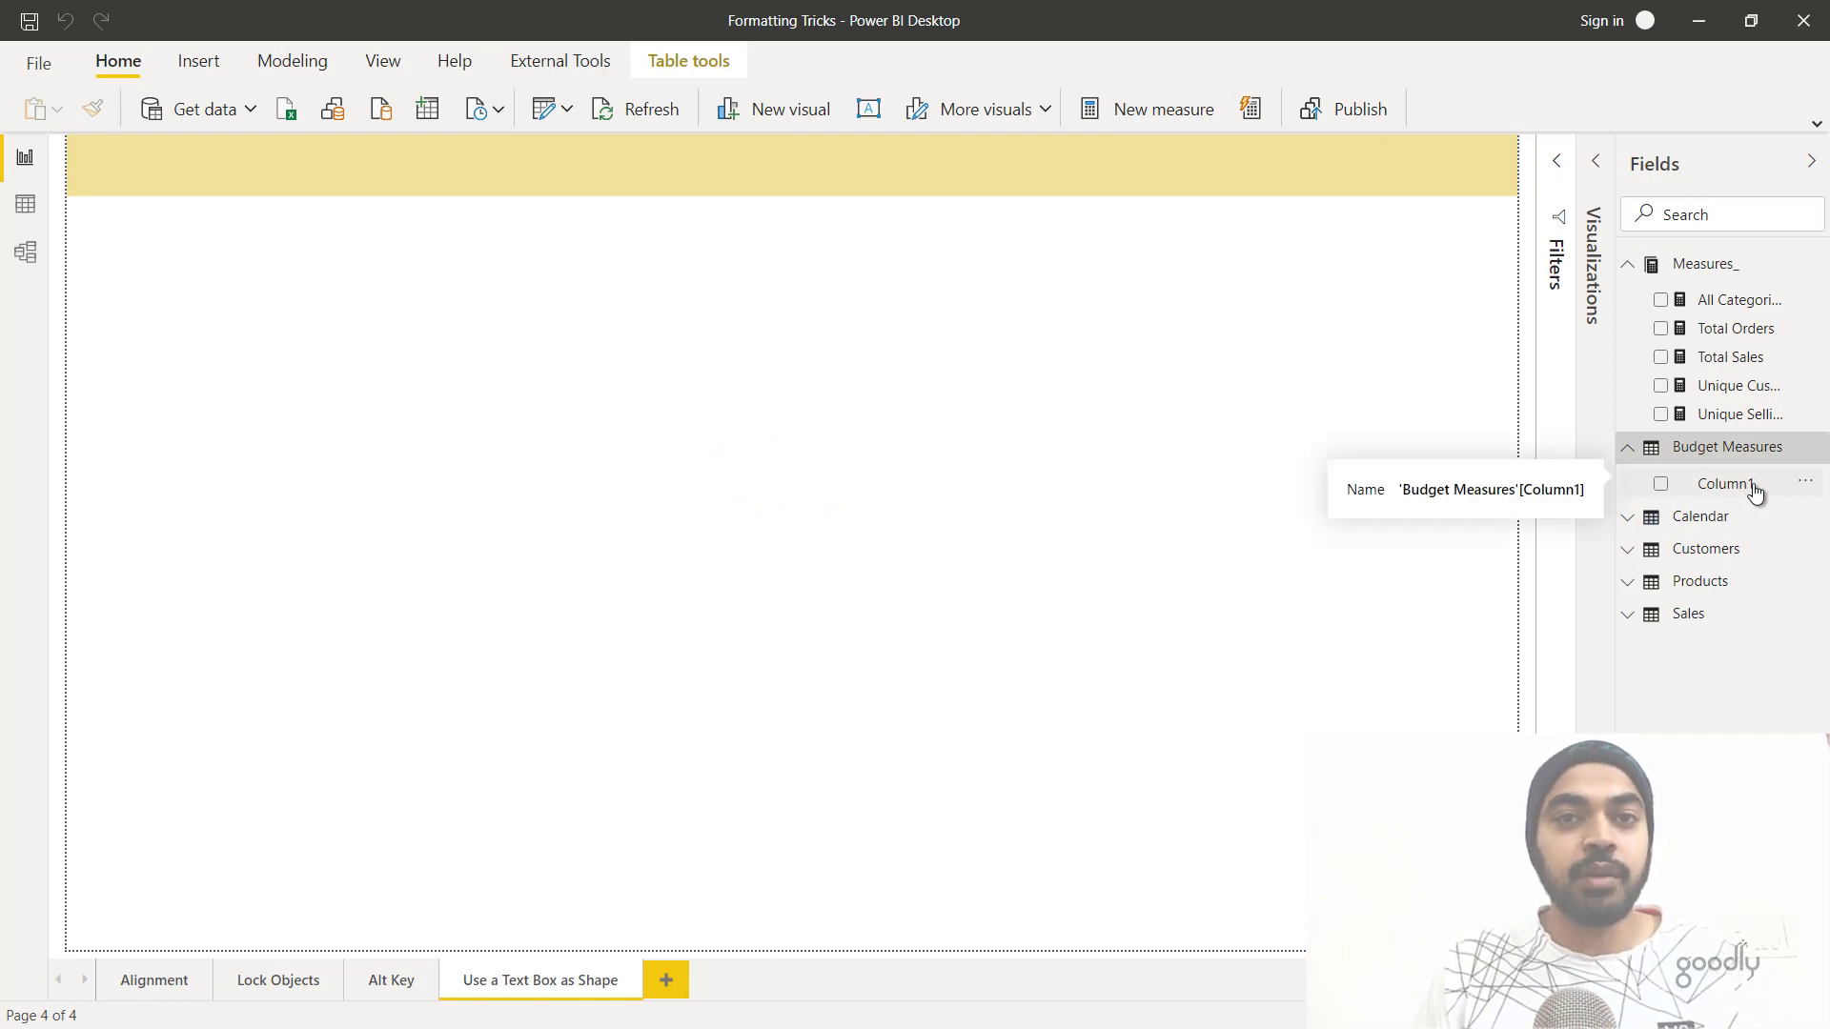
{"action": "left_click", "coordinate": [1740, 445]}
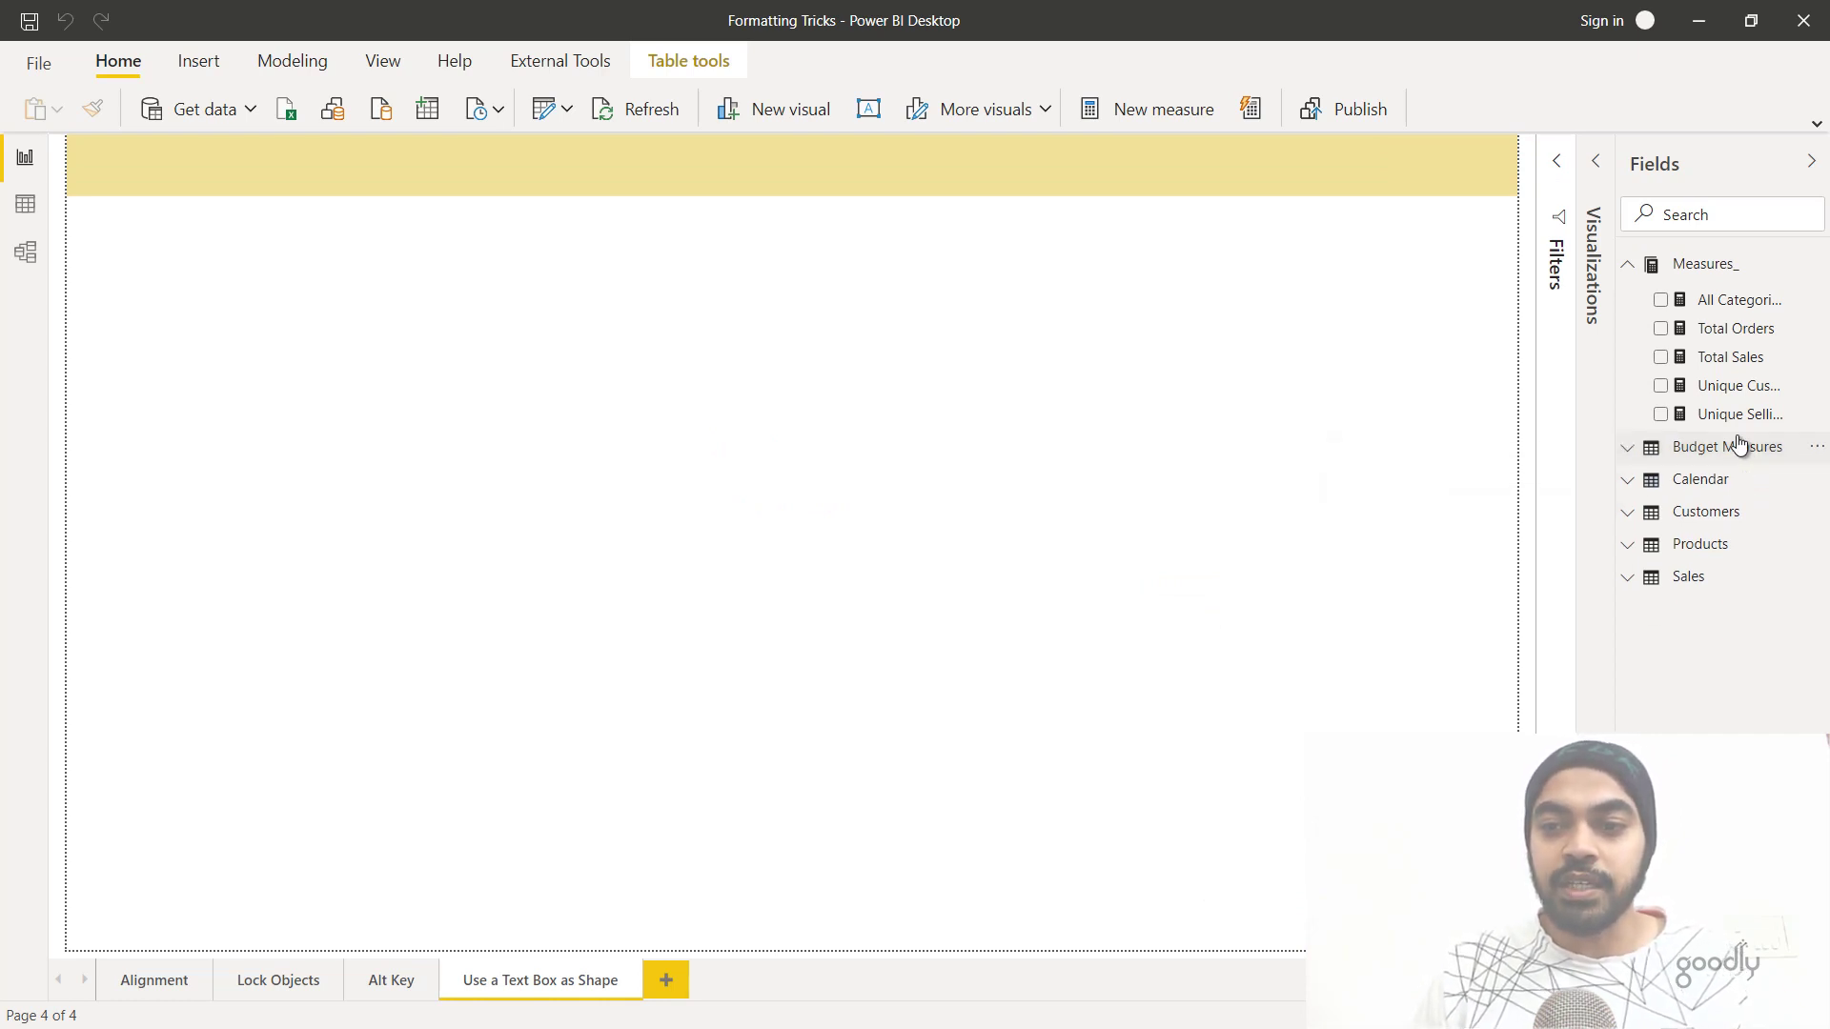
{"action": "right_click", "coordinate": [1740, 445]}
{"action": "left_click", "coordinate": [1725, 492]}
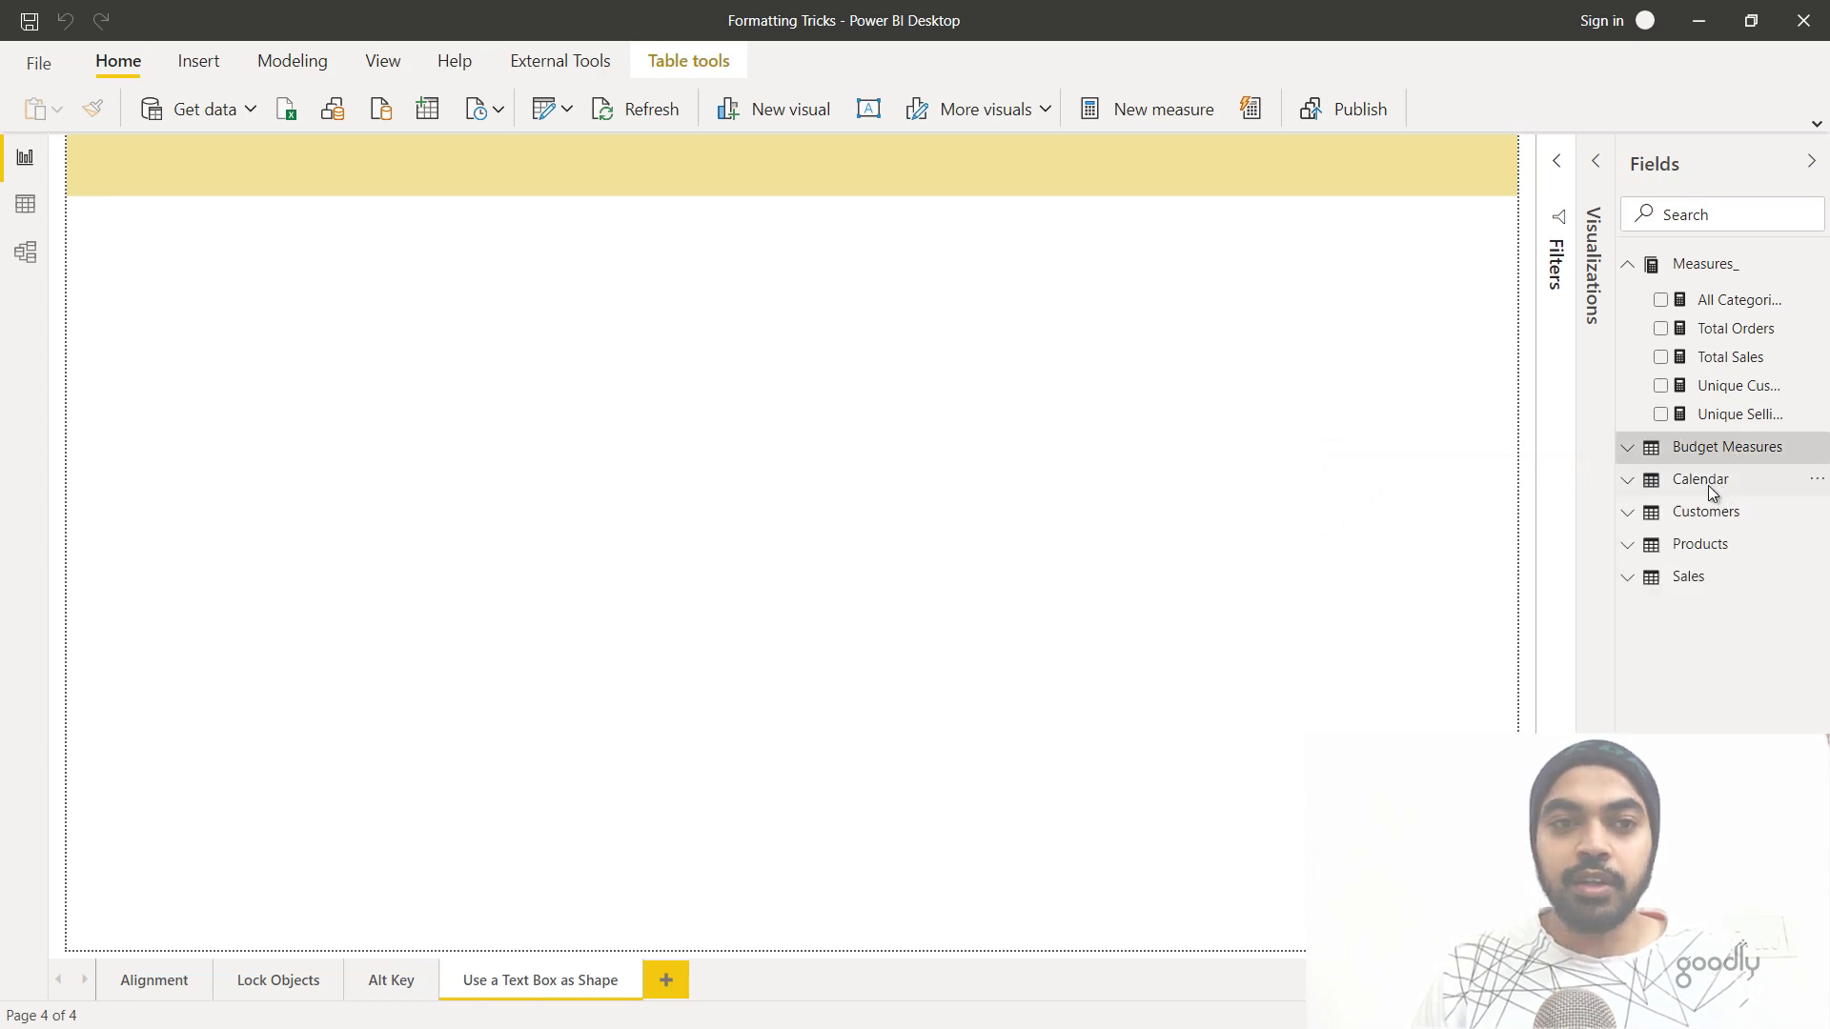
{"action": "type", "text": "\"\""}
{"action": "key", "text": "Return"}
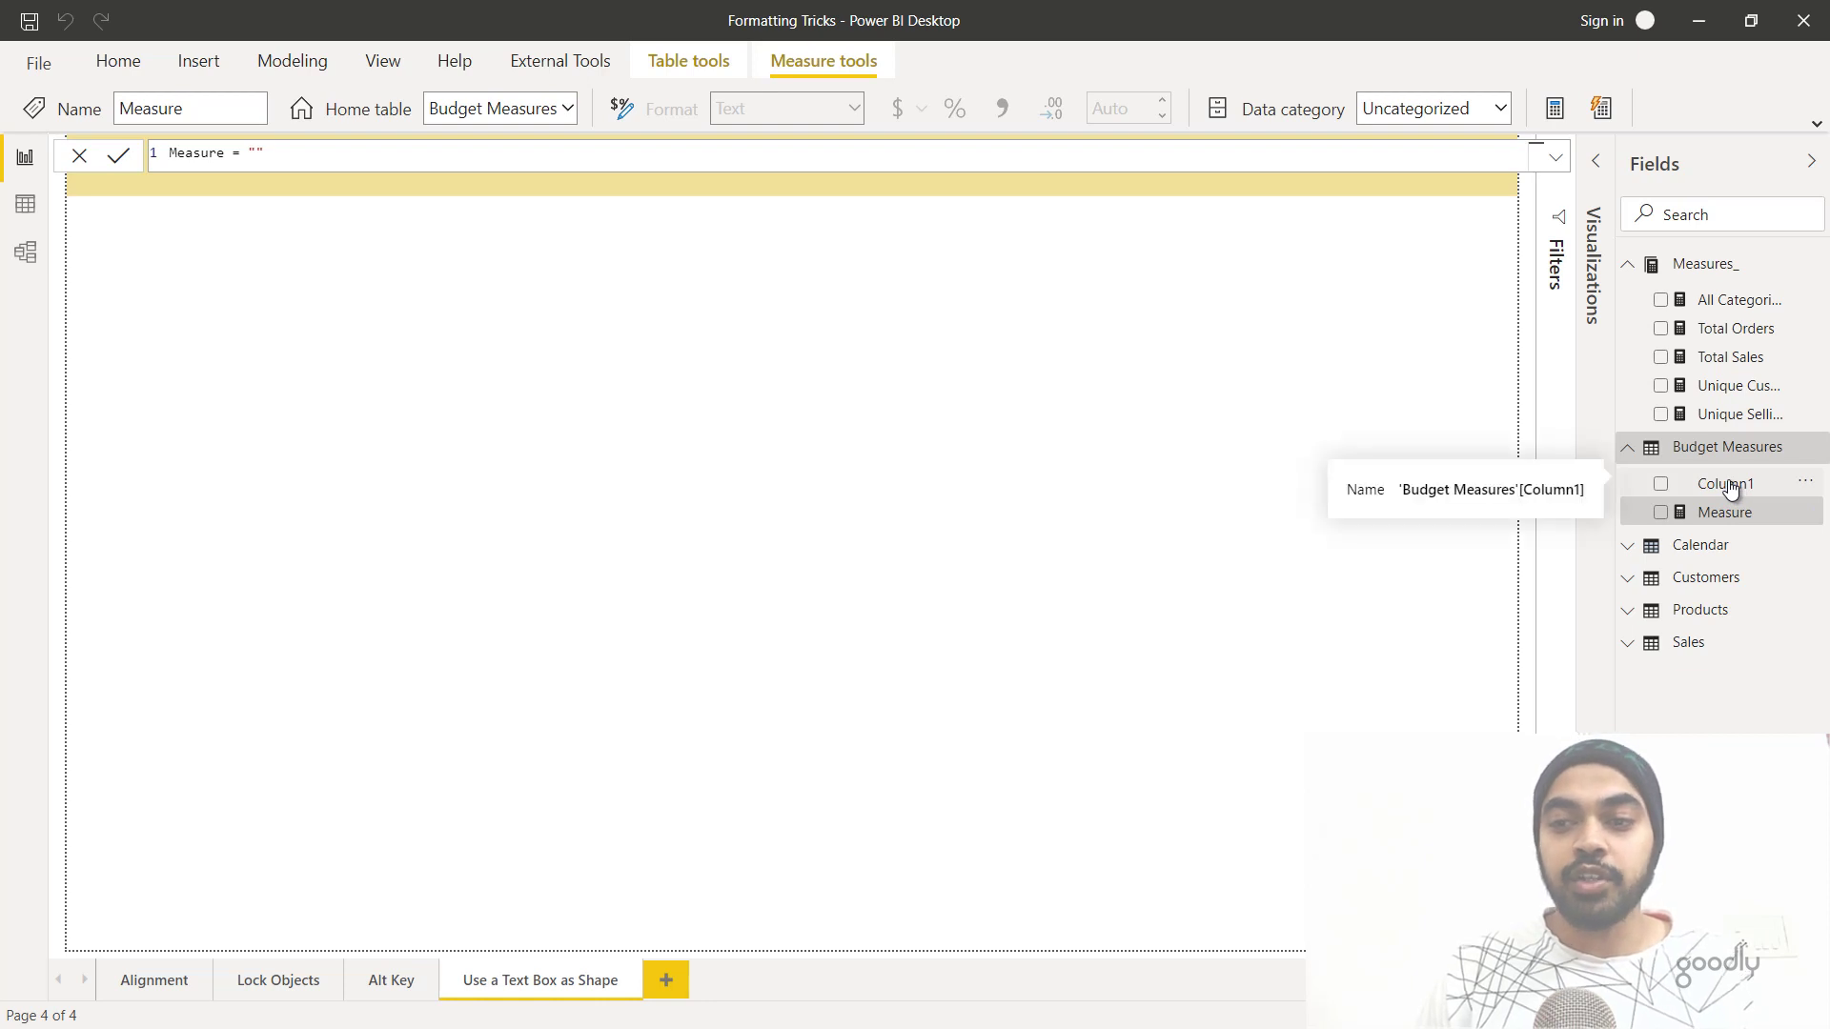
- Delete Column1 from the Budget Measures table, and collapse and reopen the Fields pane to refresh its table list
{"action": "right_click", "coordinate": [1730, 487]}
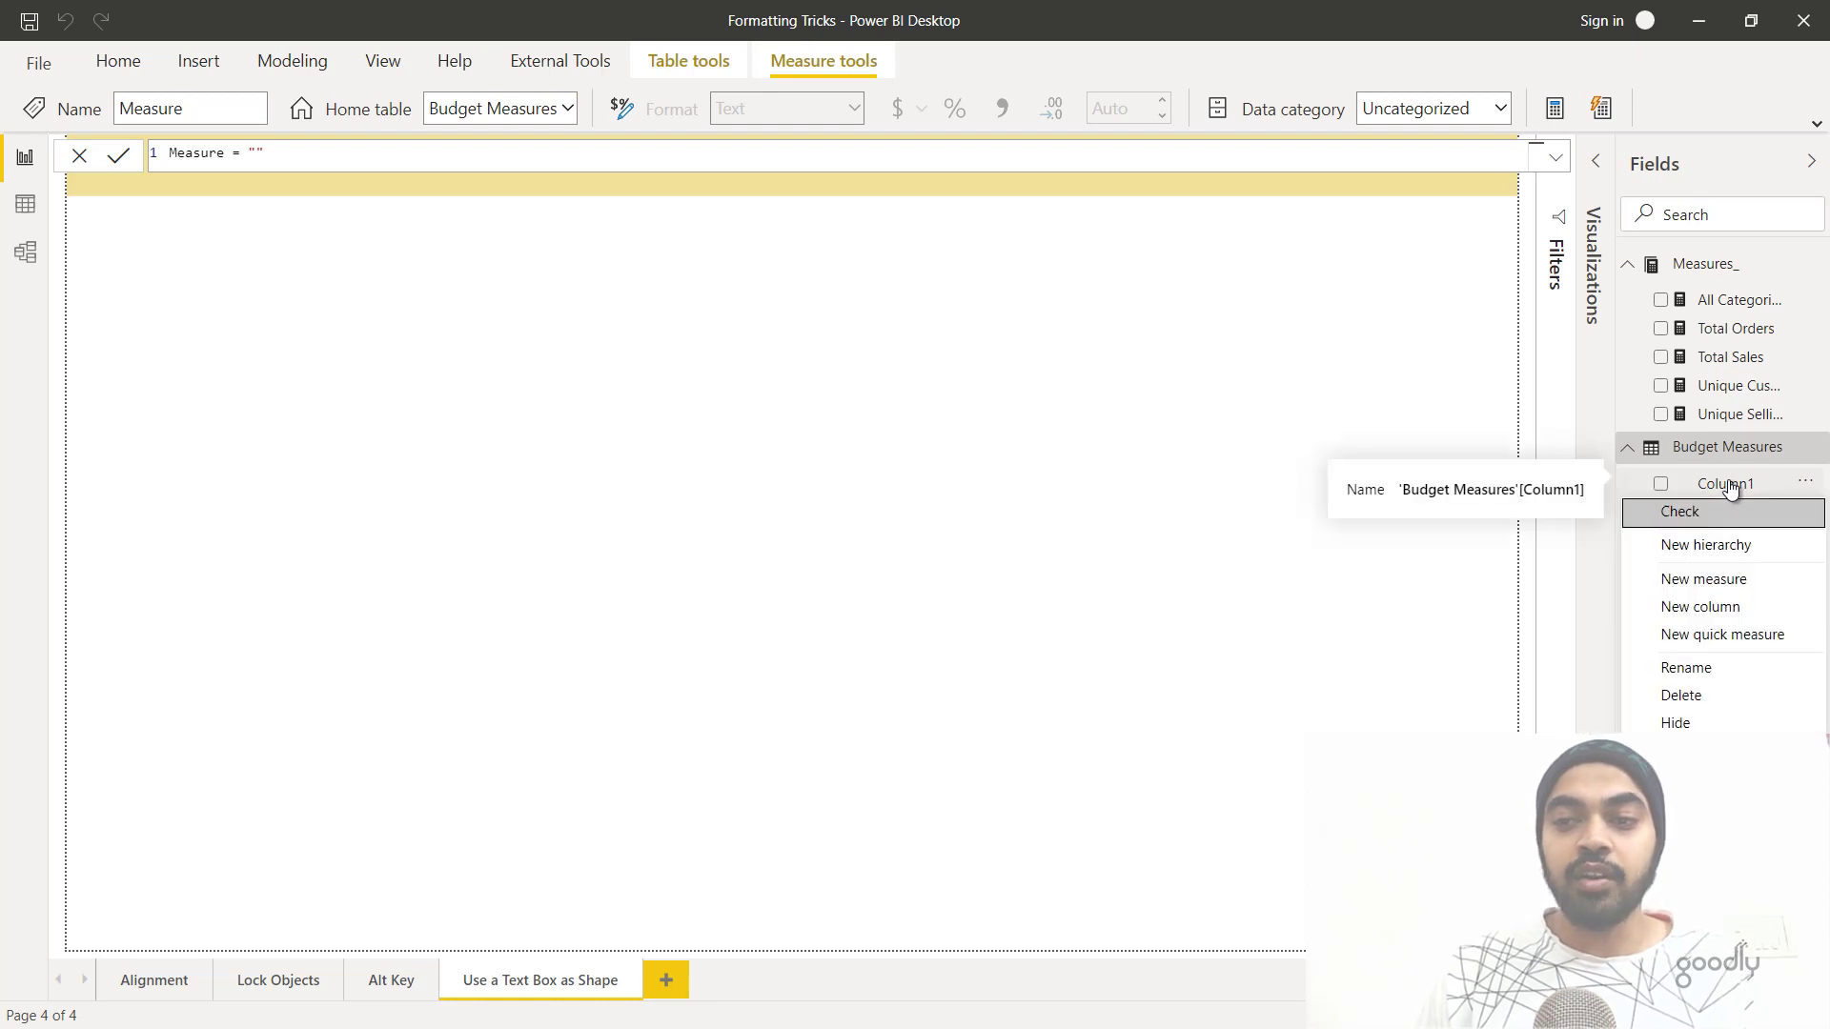
{"action": "left_click", "coordinate": [1689, 696]}
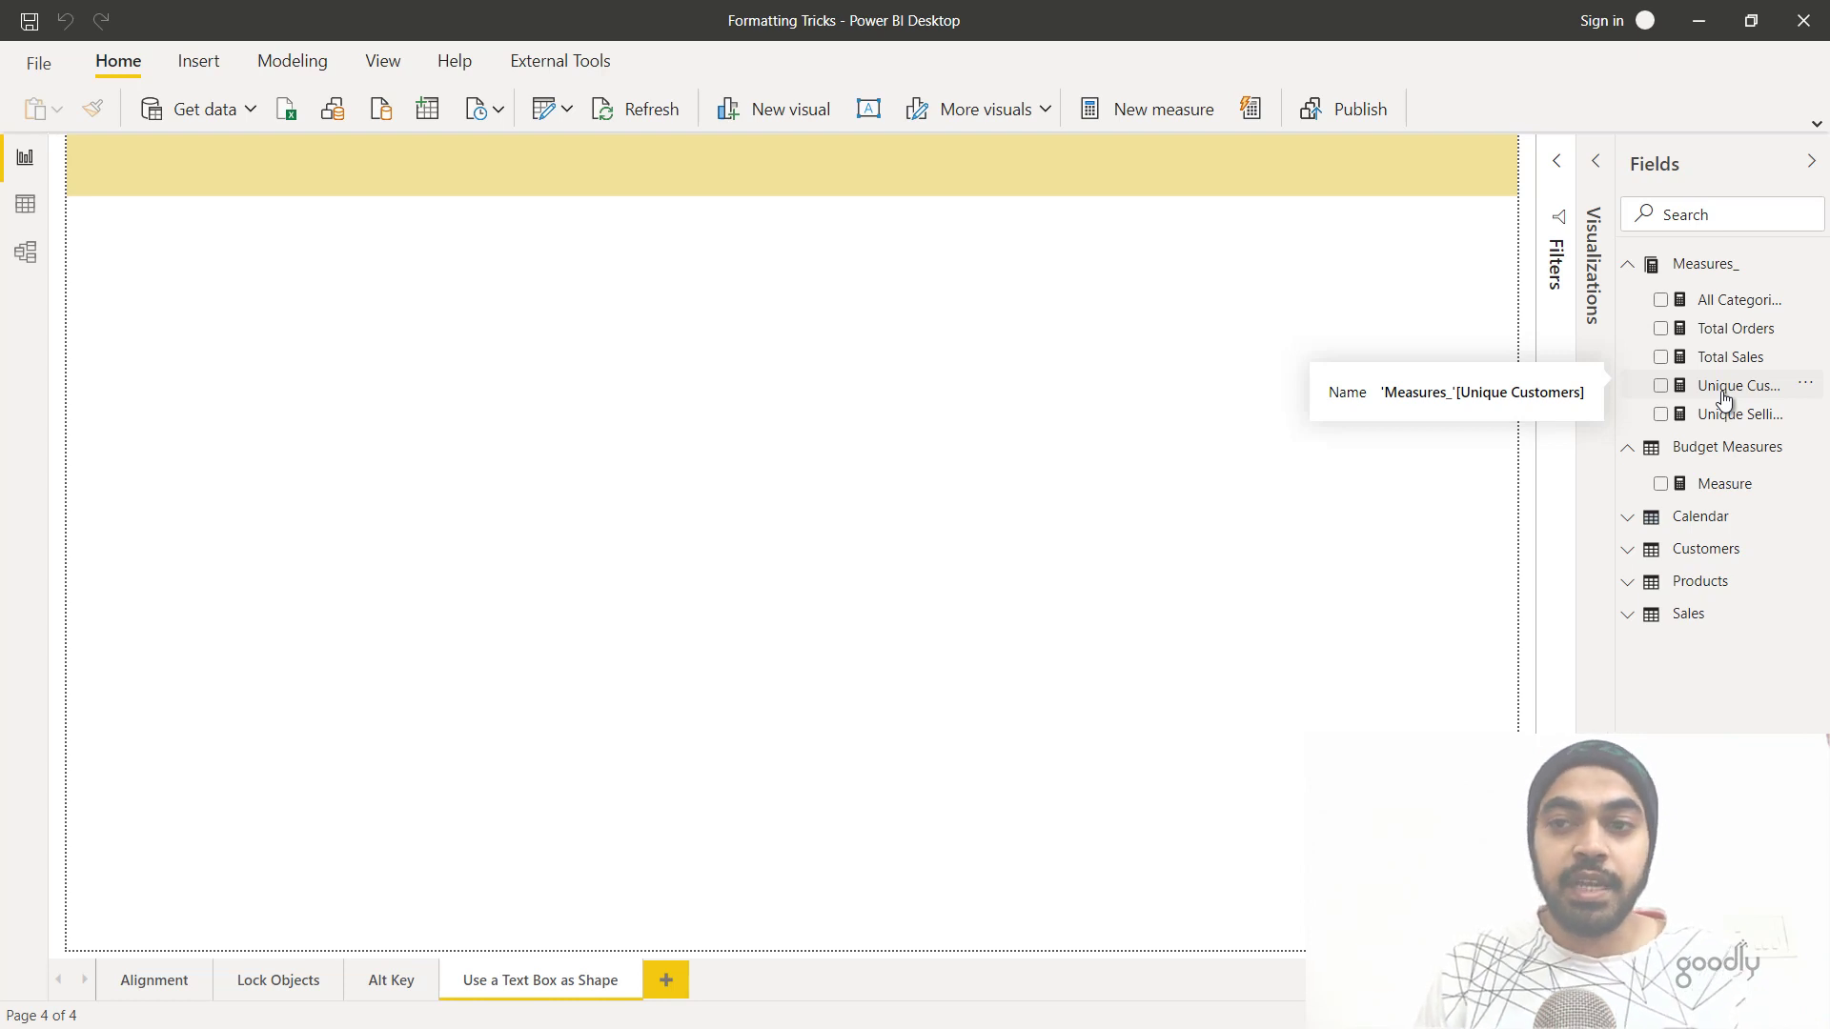
{"action": "left_click", "coordinate": [1747, 169]}
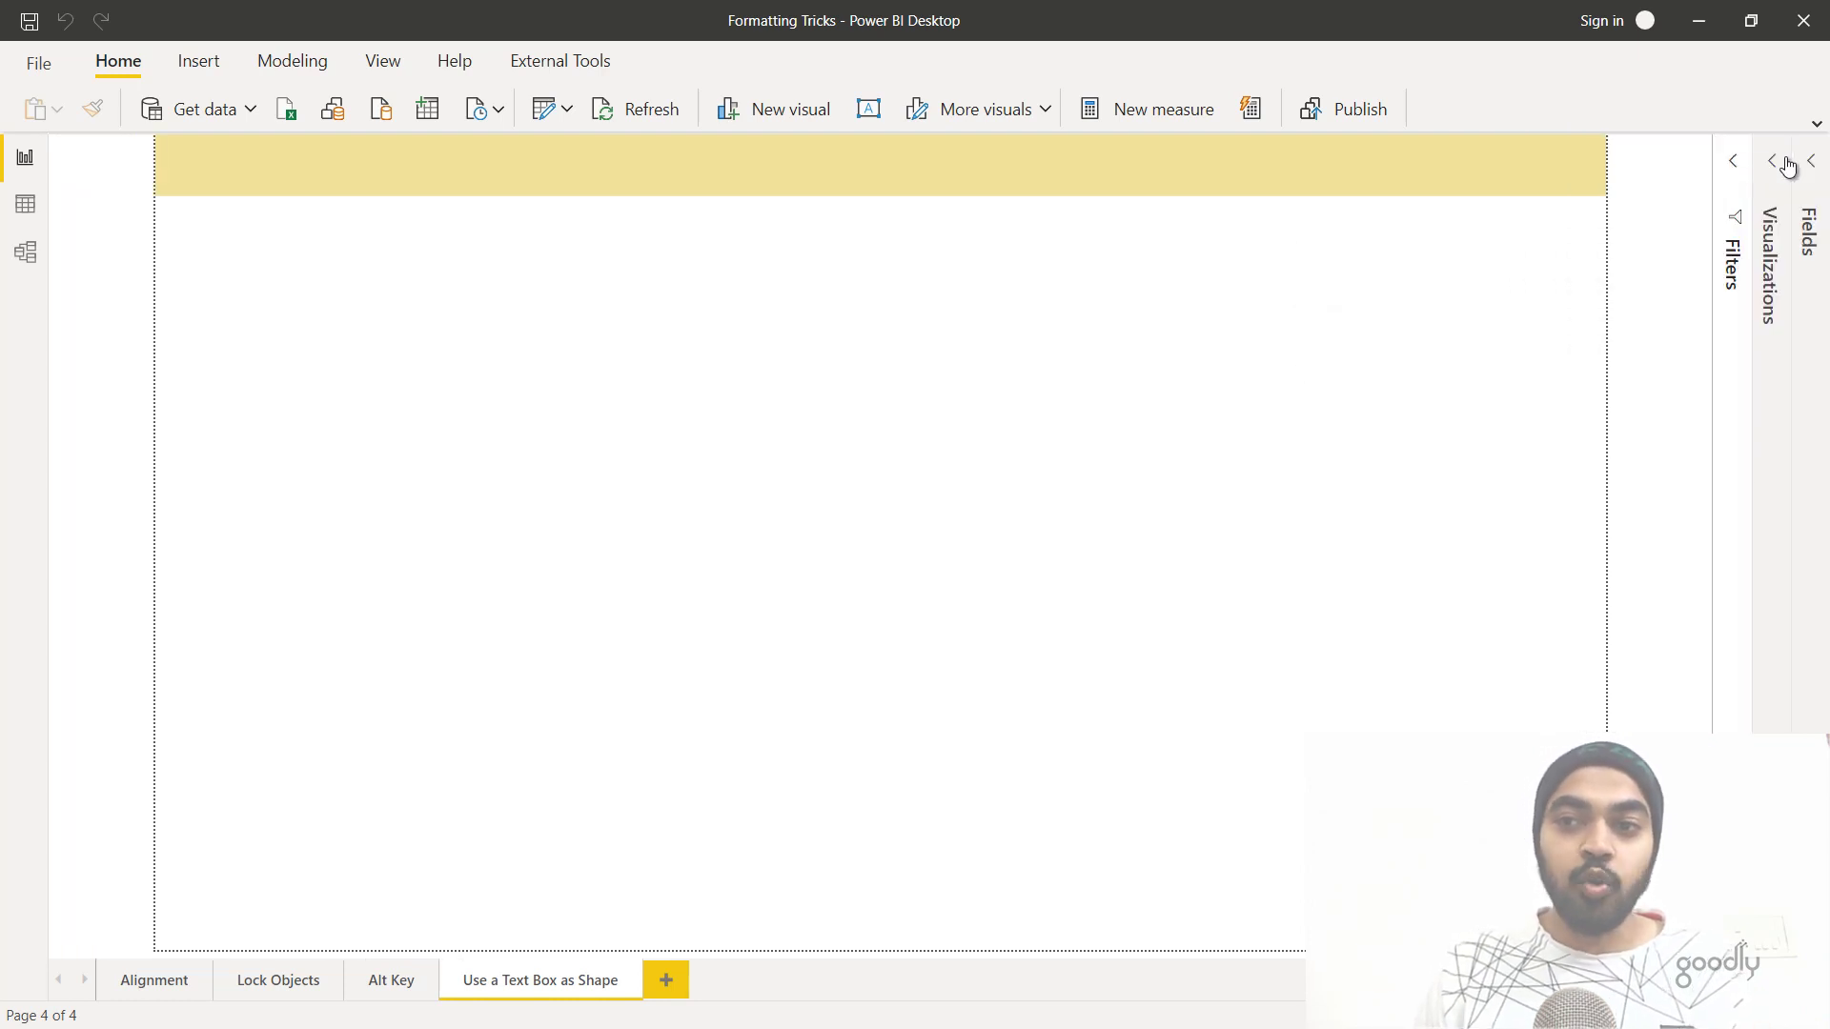
{"action": "left_click", "coordinate": [1813, 170]}
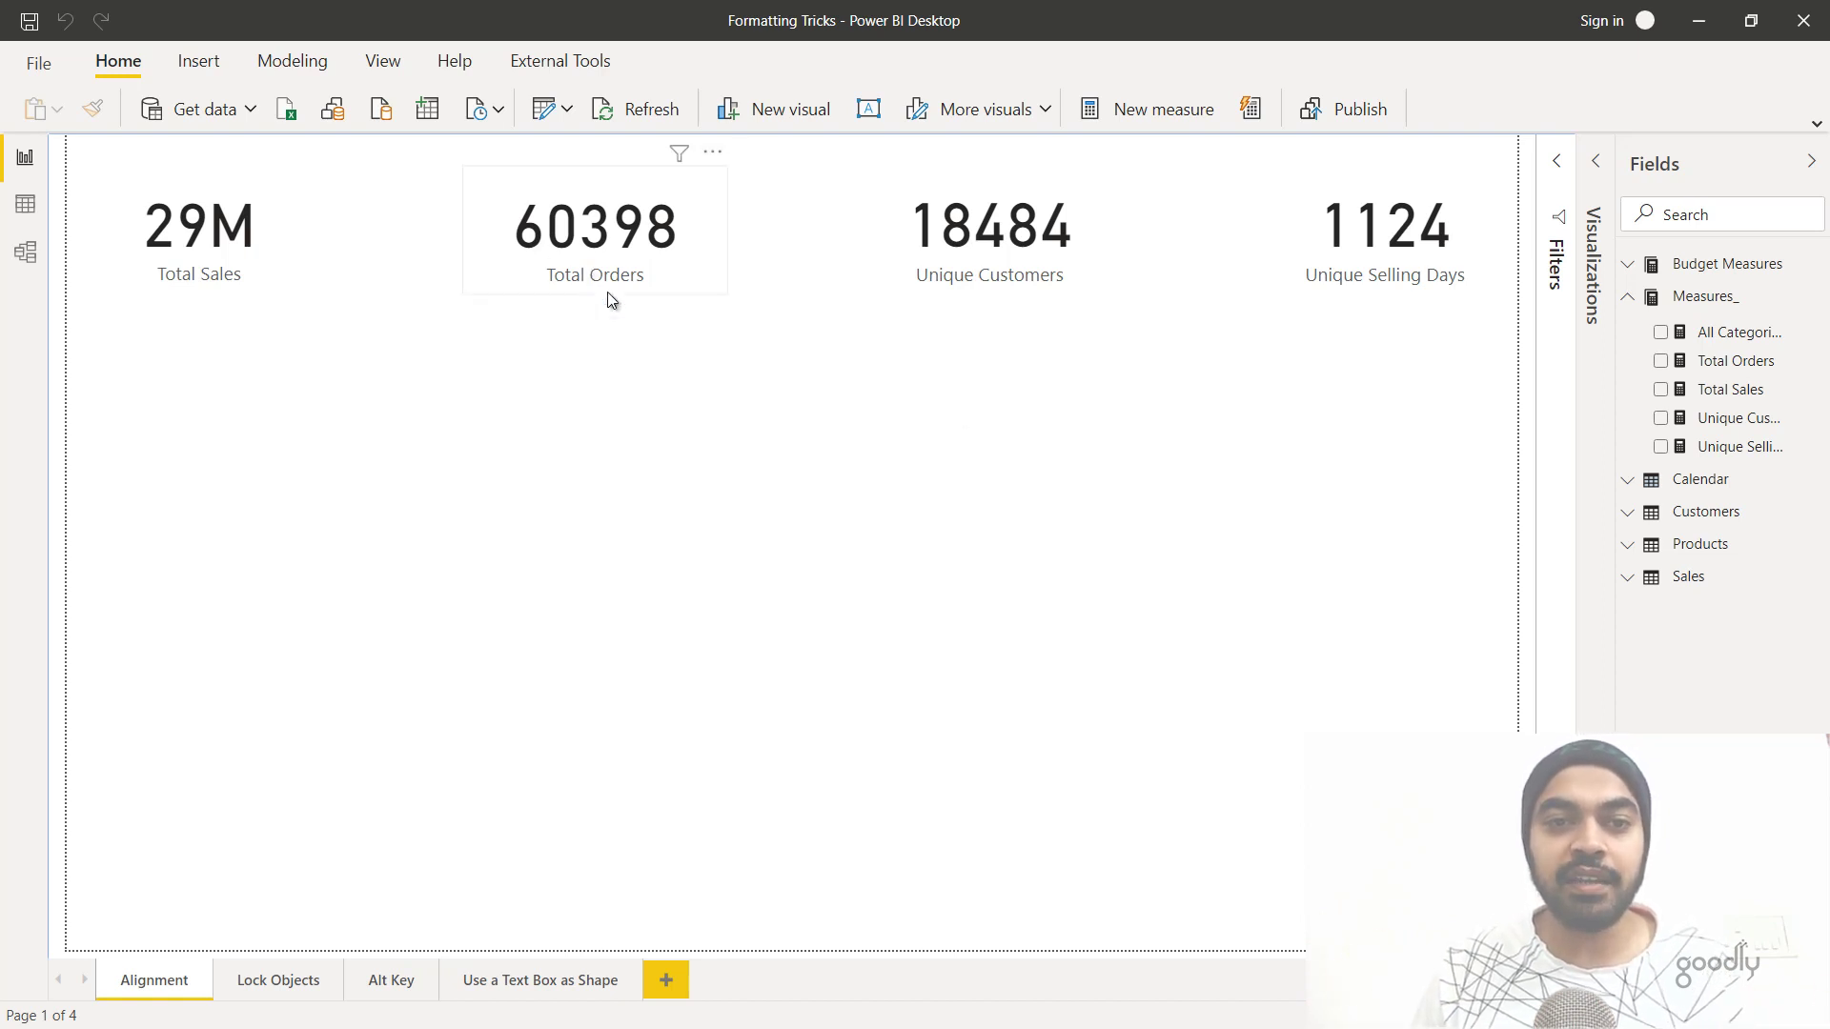
- In the model view, give the Total Orders, Unique Customers and Unique Selling Days measures the custom format #,## together, and return to the report
{"action": "left_click", "coordinate": [1760, 375]}
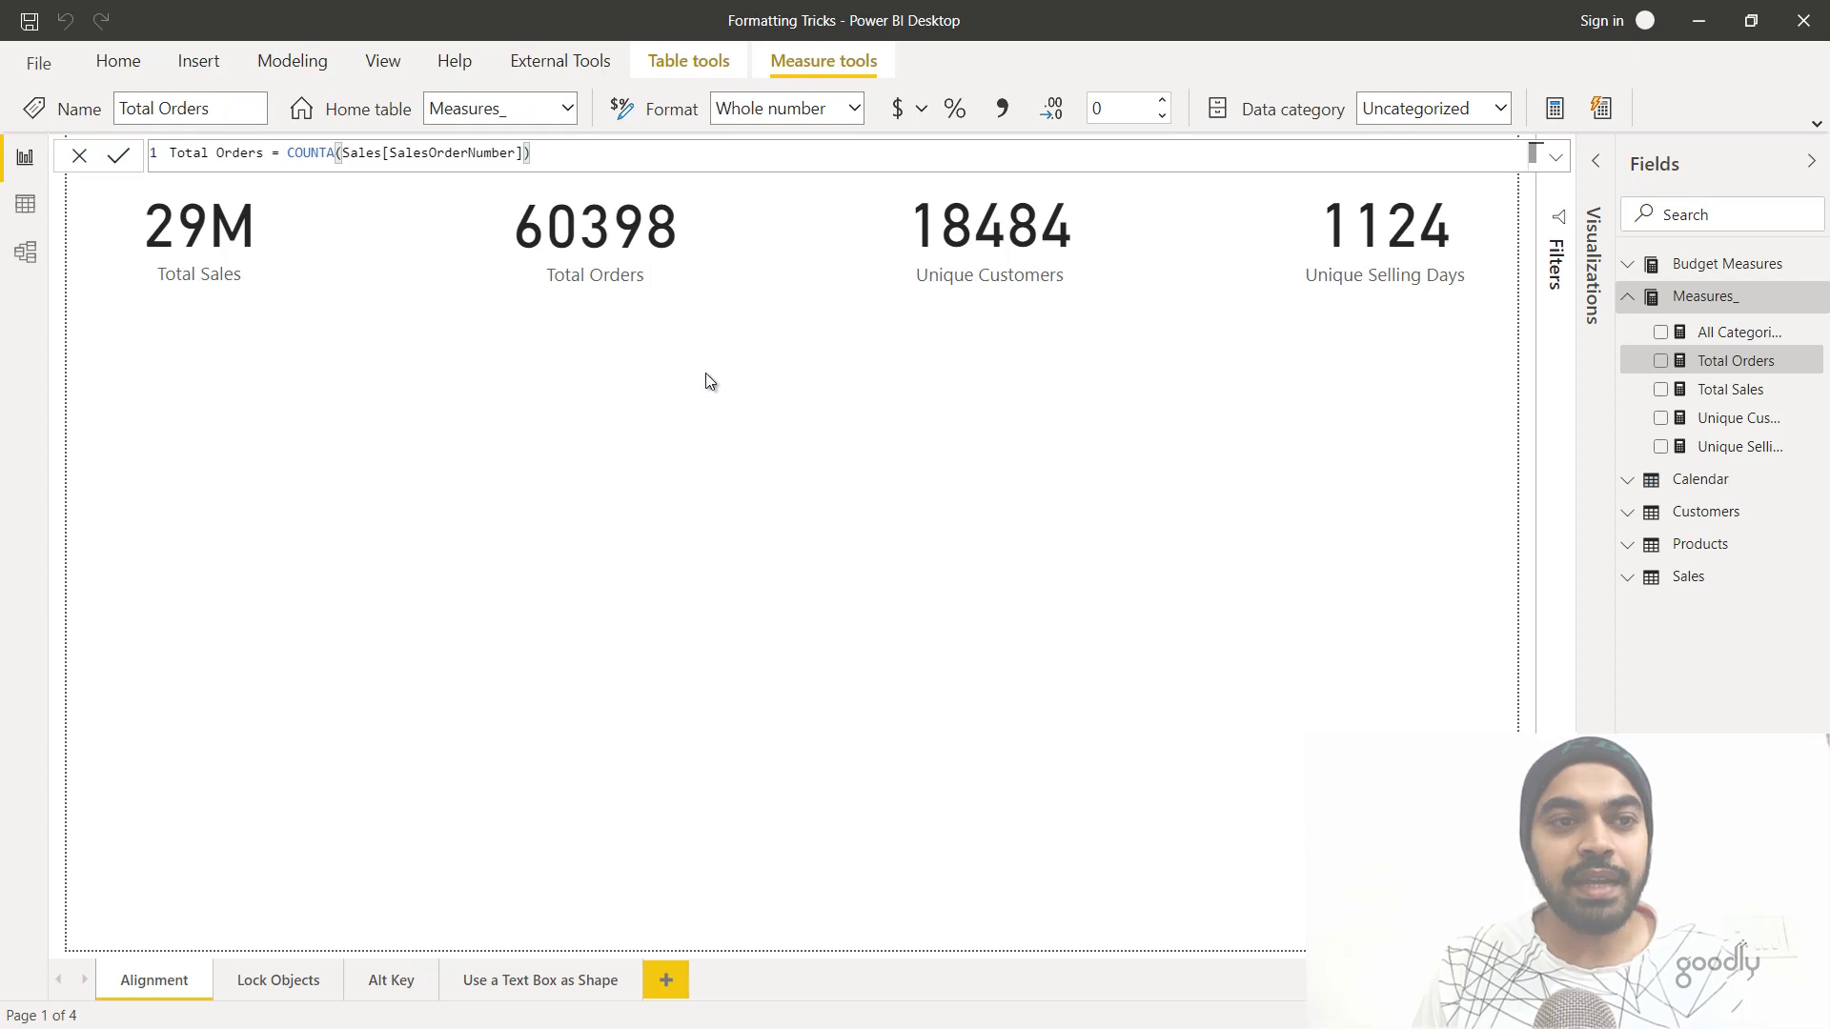
{"action": "left_click", "coordinate": [23, 251]}
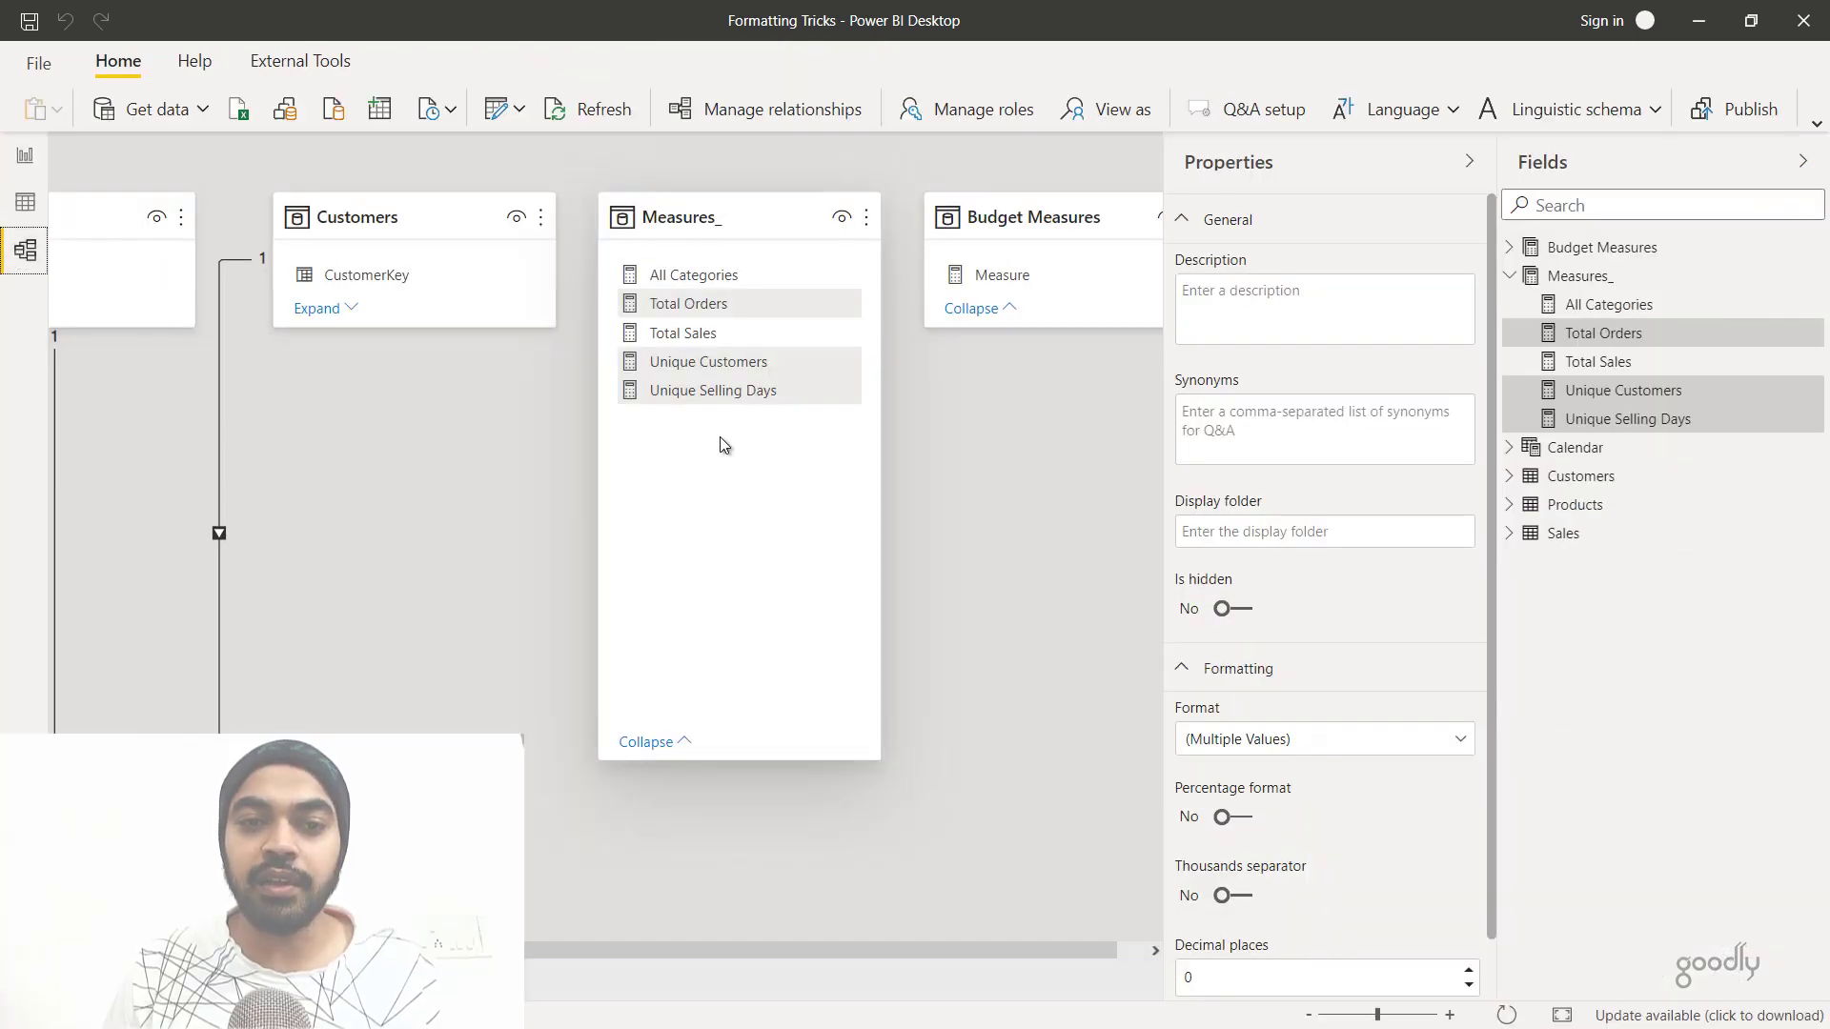
{"action": "left_click", "coordinate": [686, 214]}
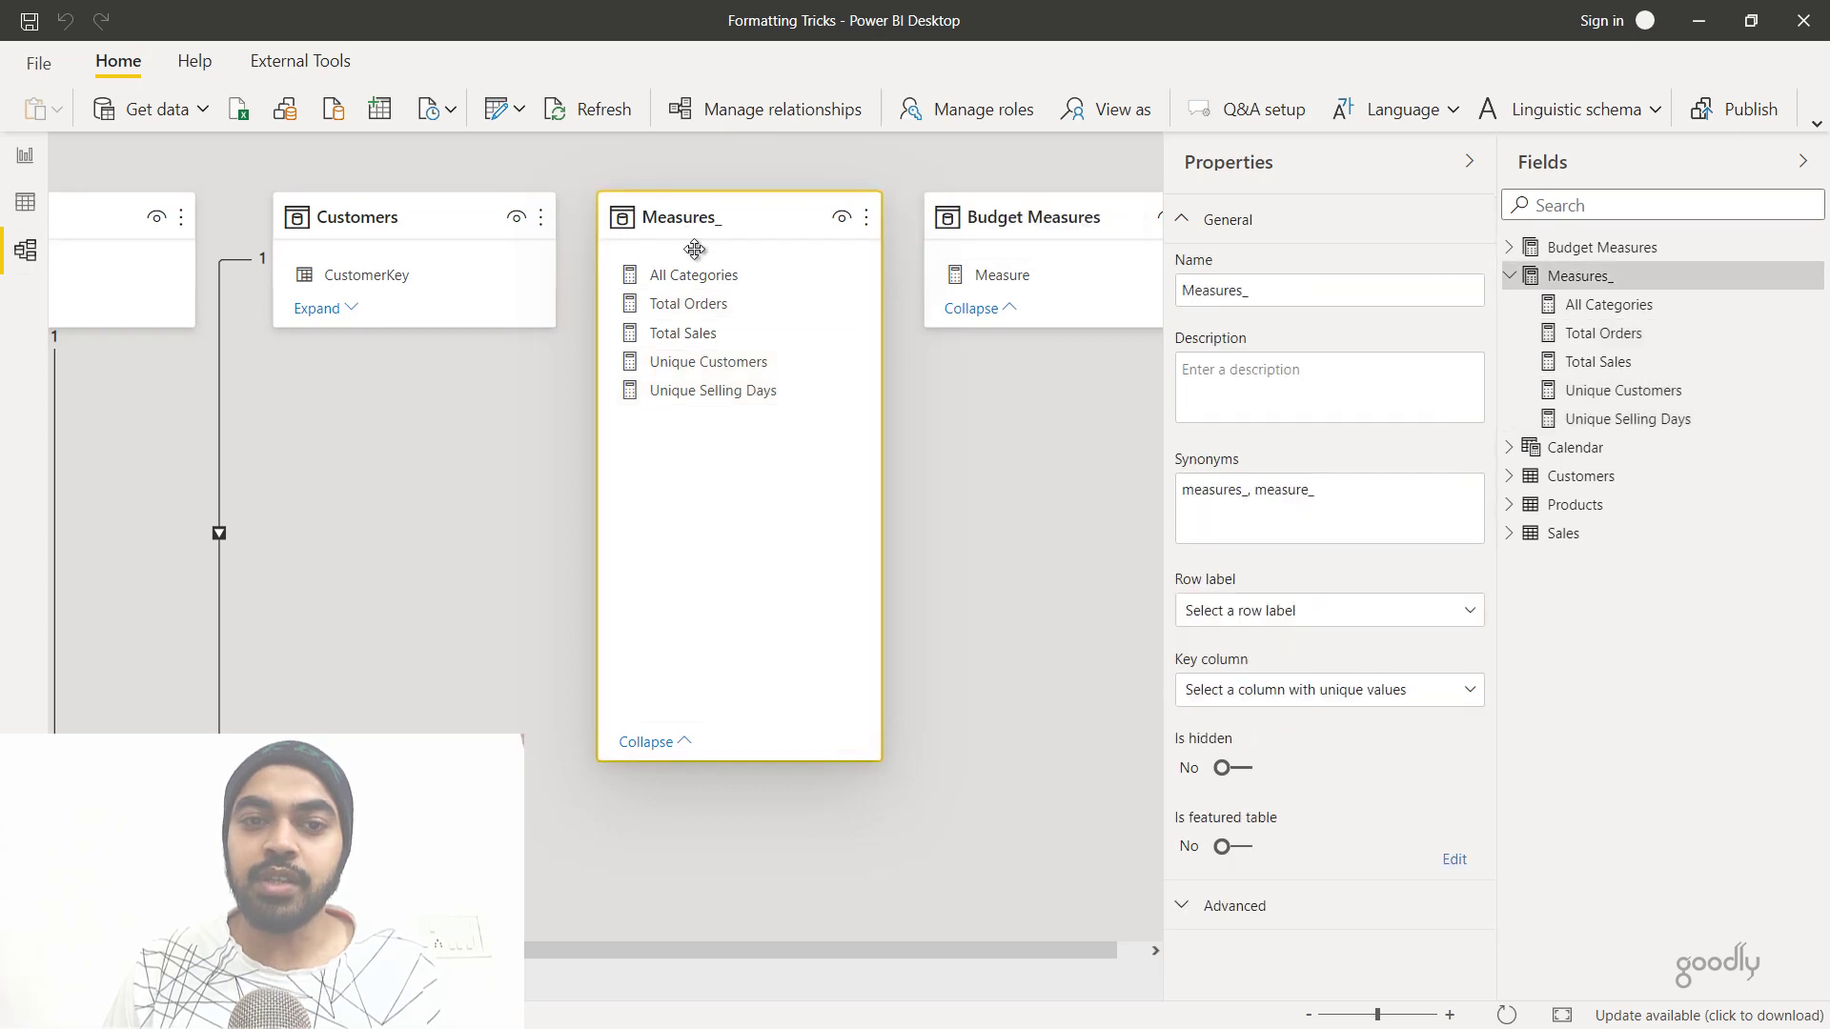
{"action": "left_click", "coordinate": [697, 303]}
{"action": "left_click", "coordinate": [707, 367], "text": "ctrl"}
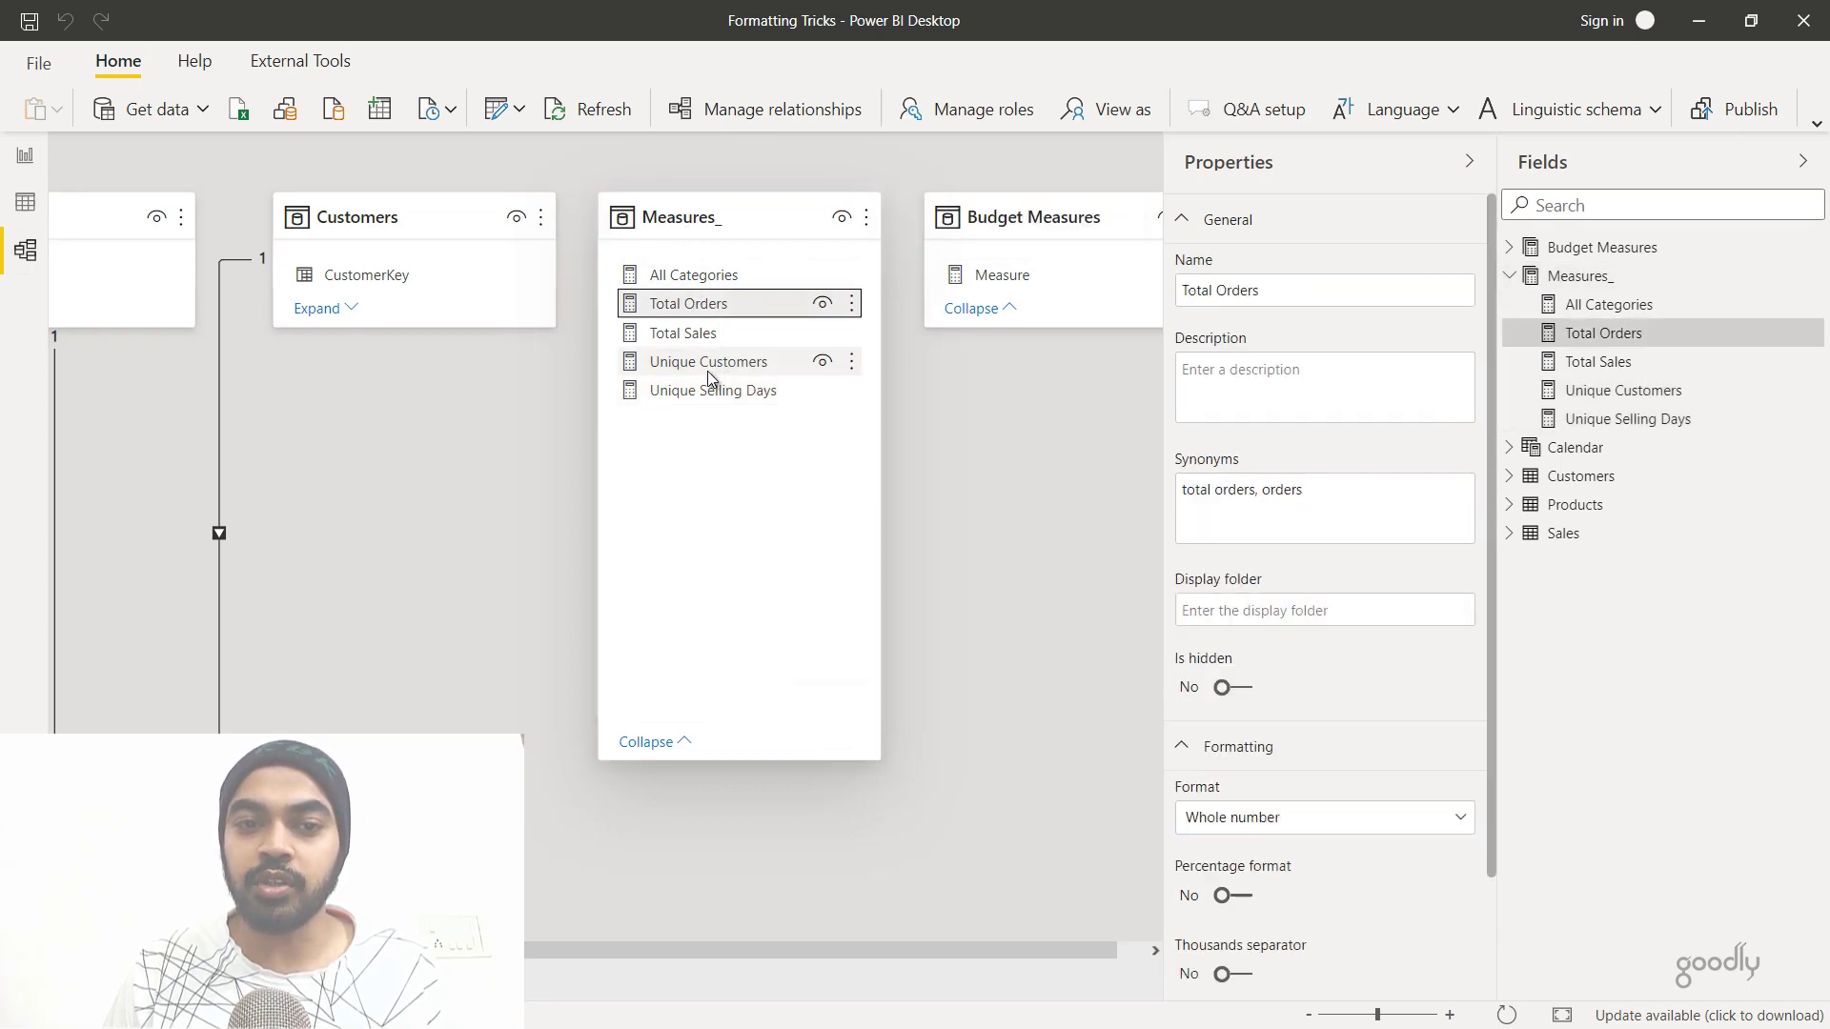
{"action": "left_click", "coordinate": [718, 395], "text": "ctrl"}
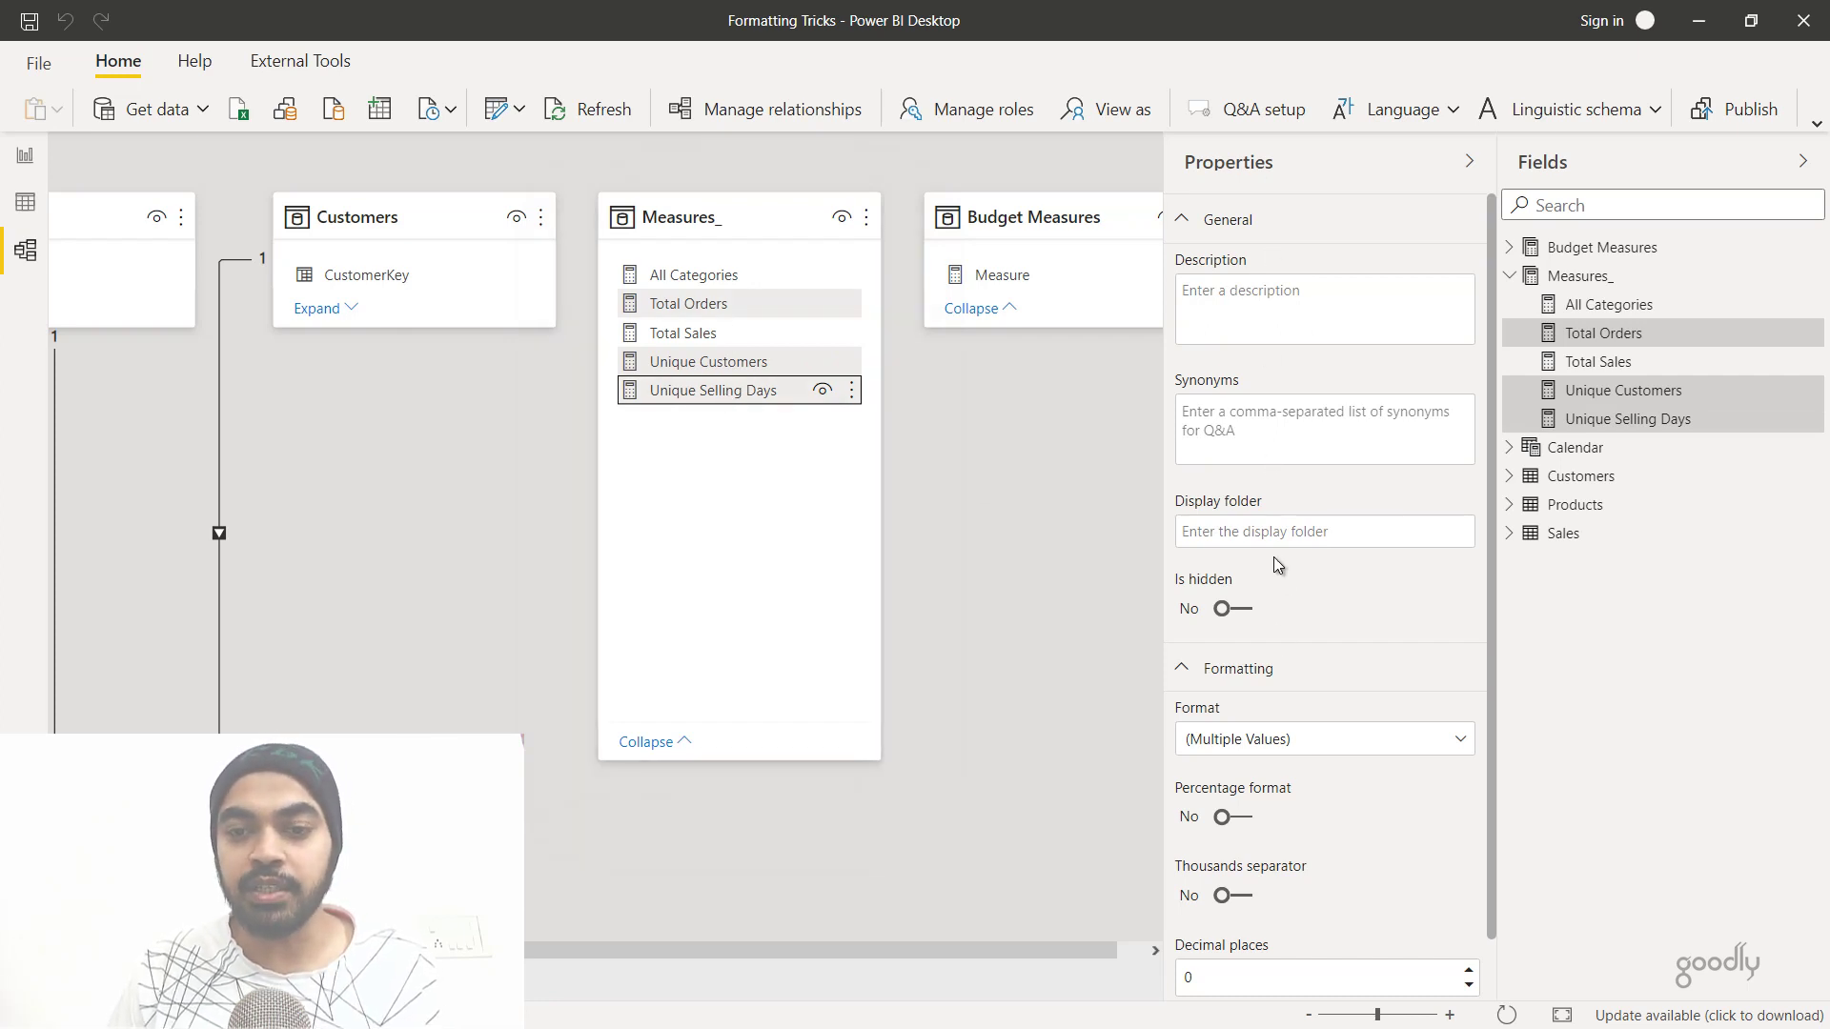
{"action": "scroll", "coordinate": [1288, 606], "scroll_direction": "down", "scroll_amount": 1}
{"action": "left_click", "coordinate": [1237, 678]}
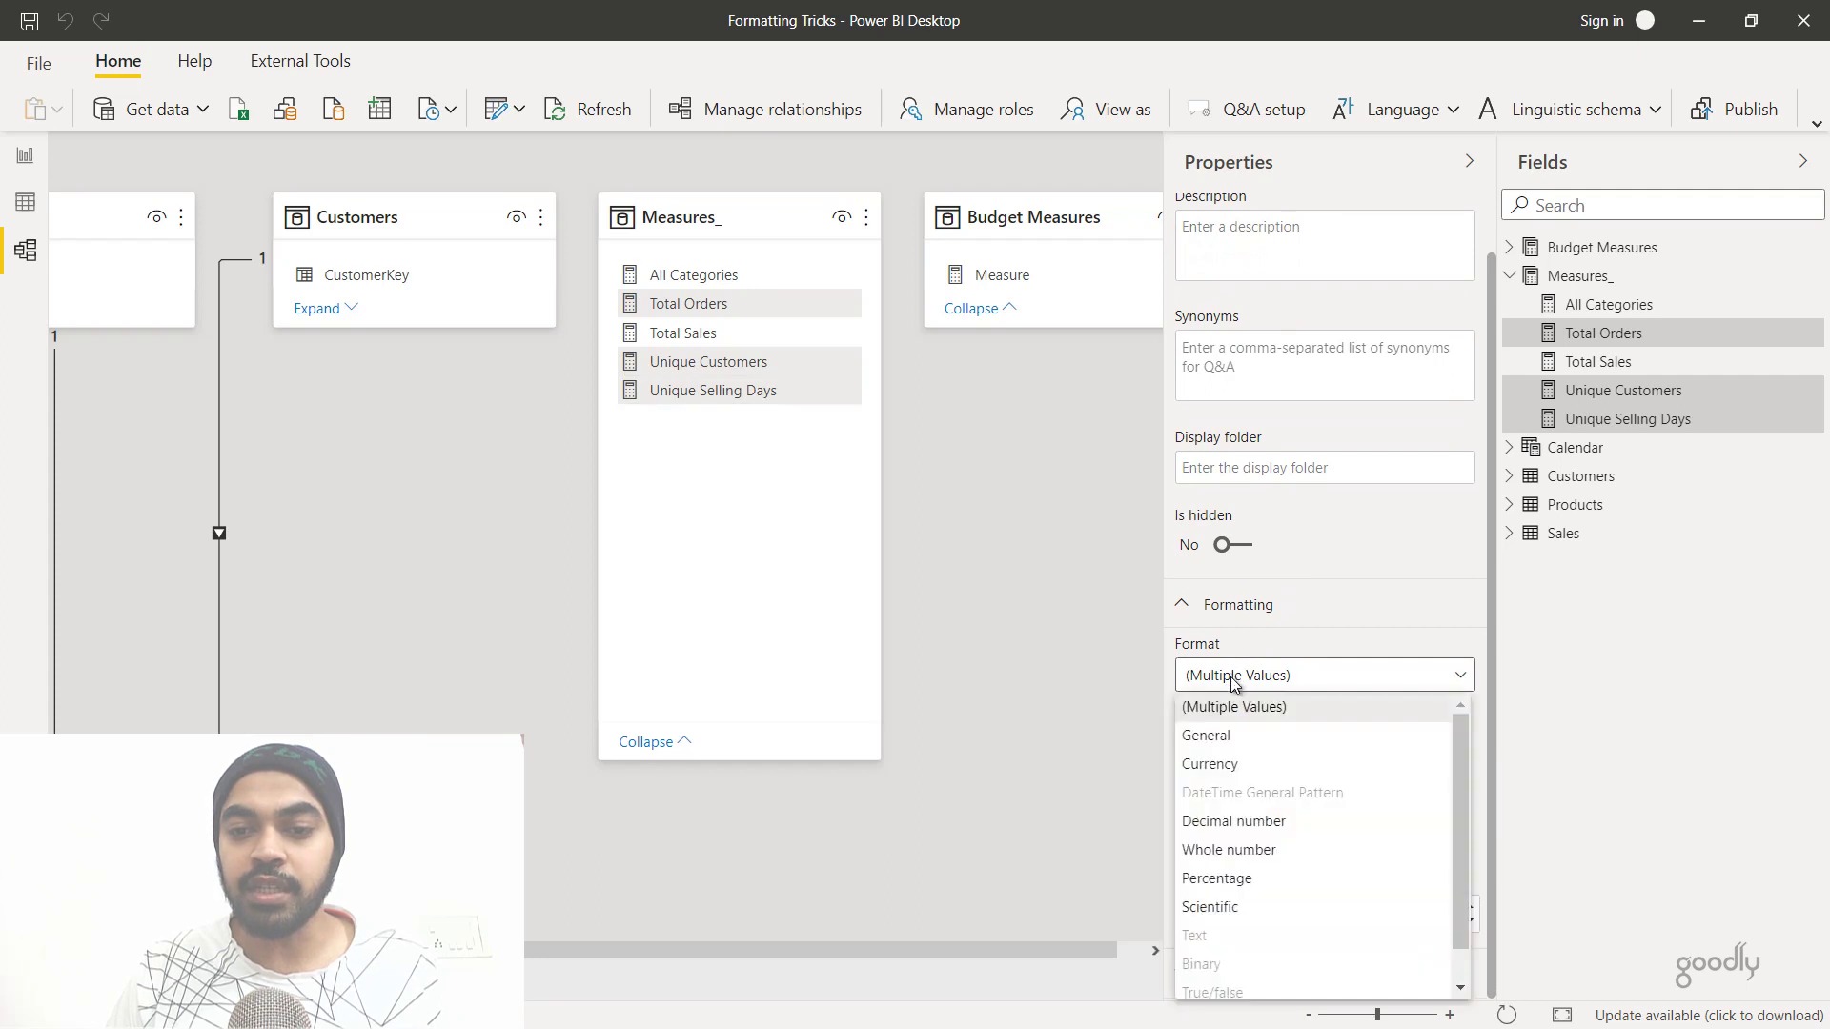
{"action": "scroll", "coordinate": [1225, 972], "scroll_direction": "down", "scroll_amount": 1}
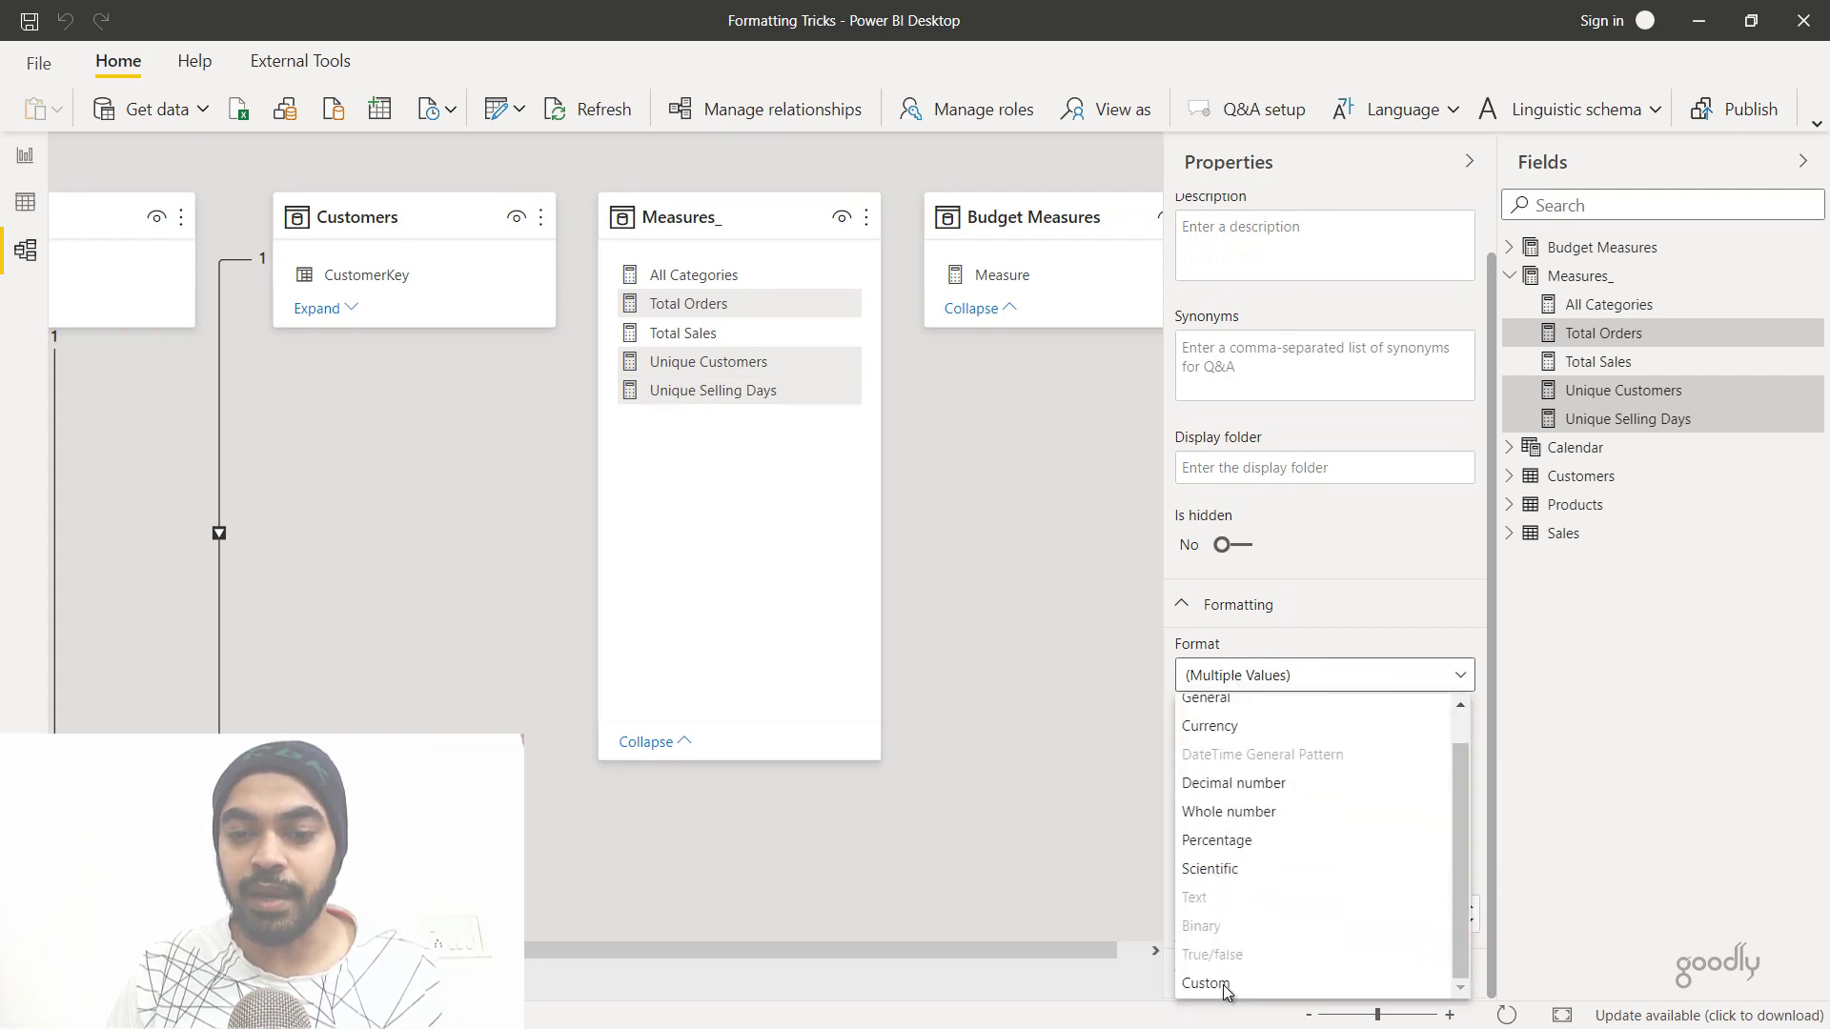
{"action": "left_click", "coordinate": [1218, 983]}
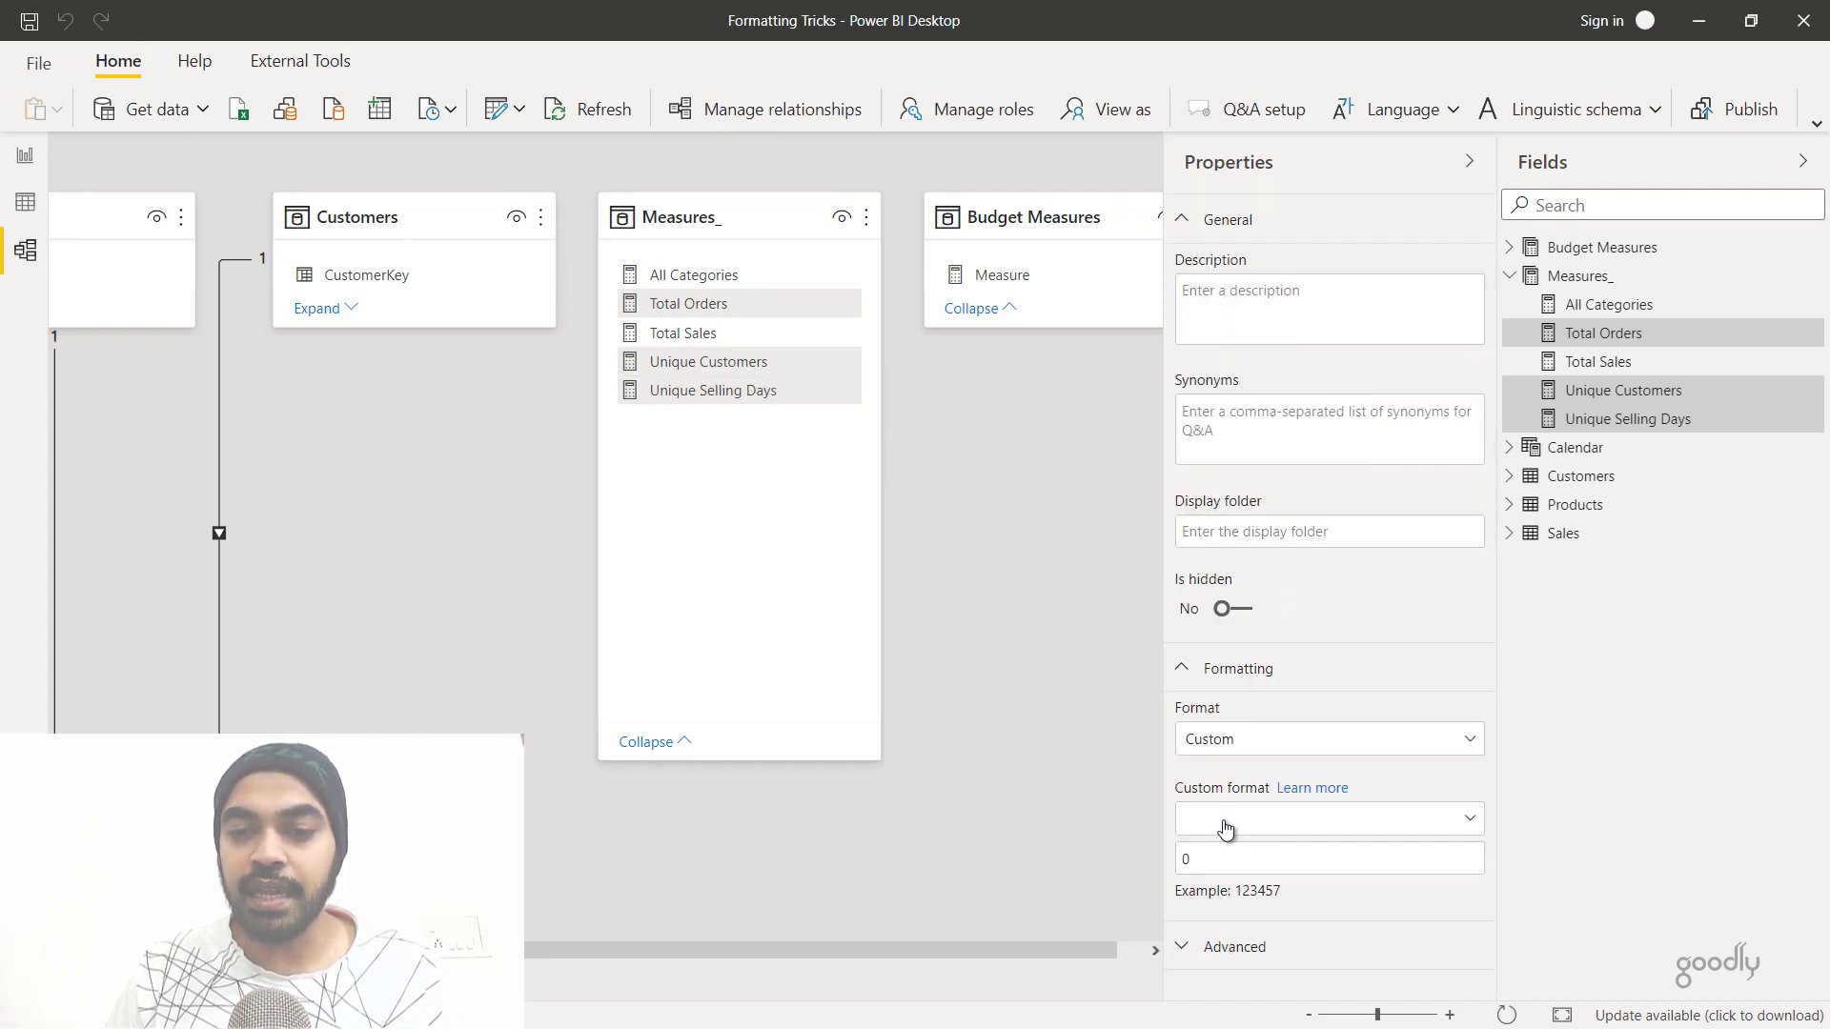
{"action": "left_click", "coordinate": [1223, 823]}
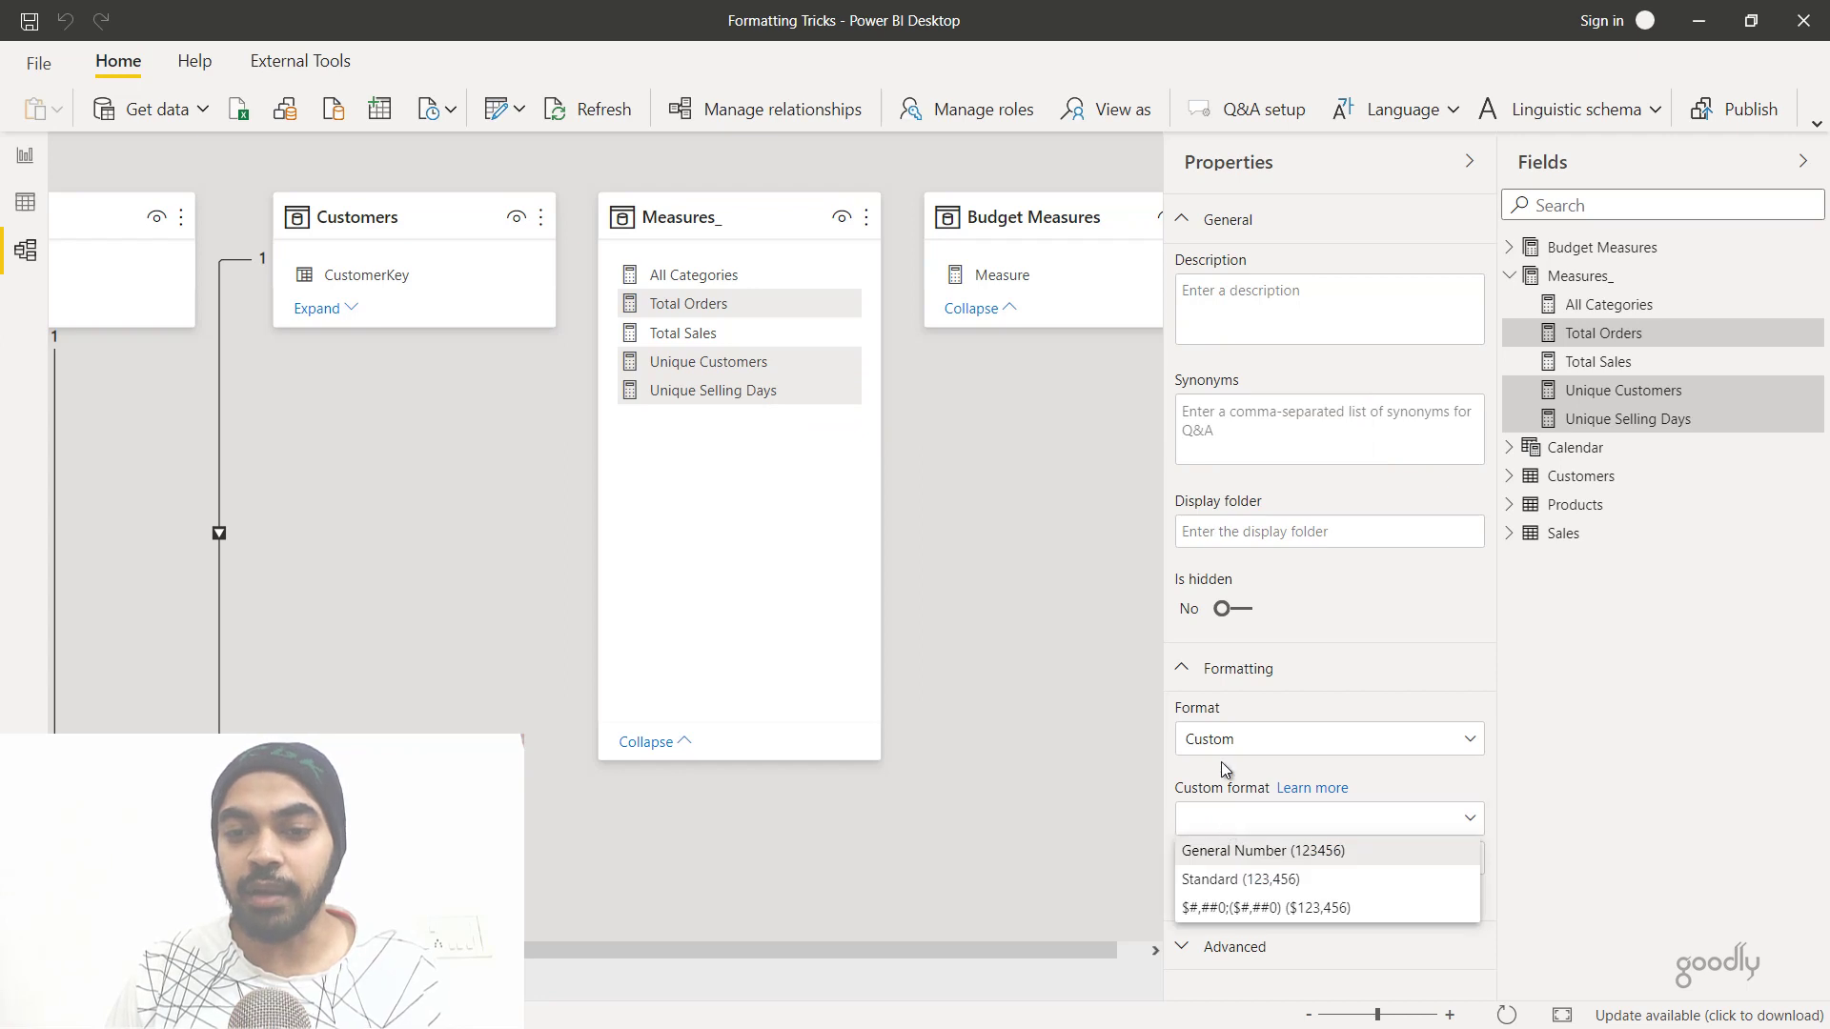
{"action": "left_click", "coordinate": [1201, 858]}
{"action": "type", "text": "#,##"}
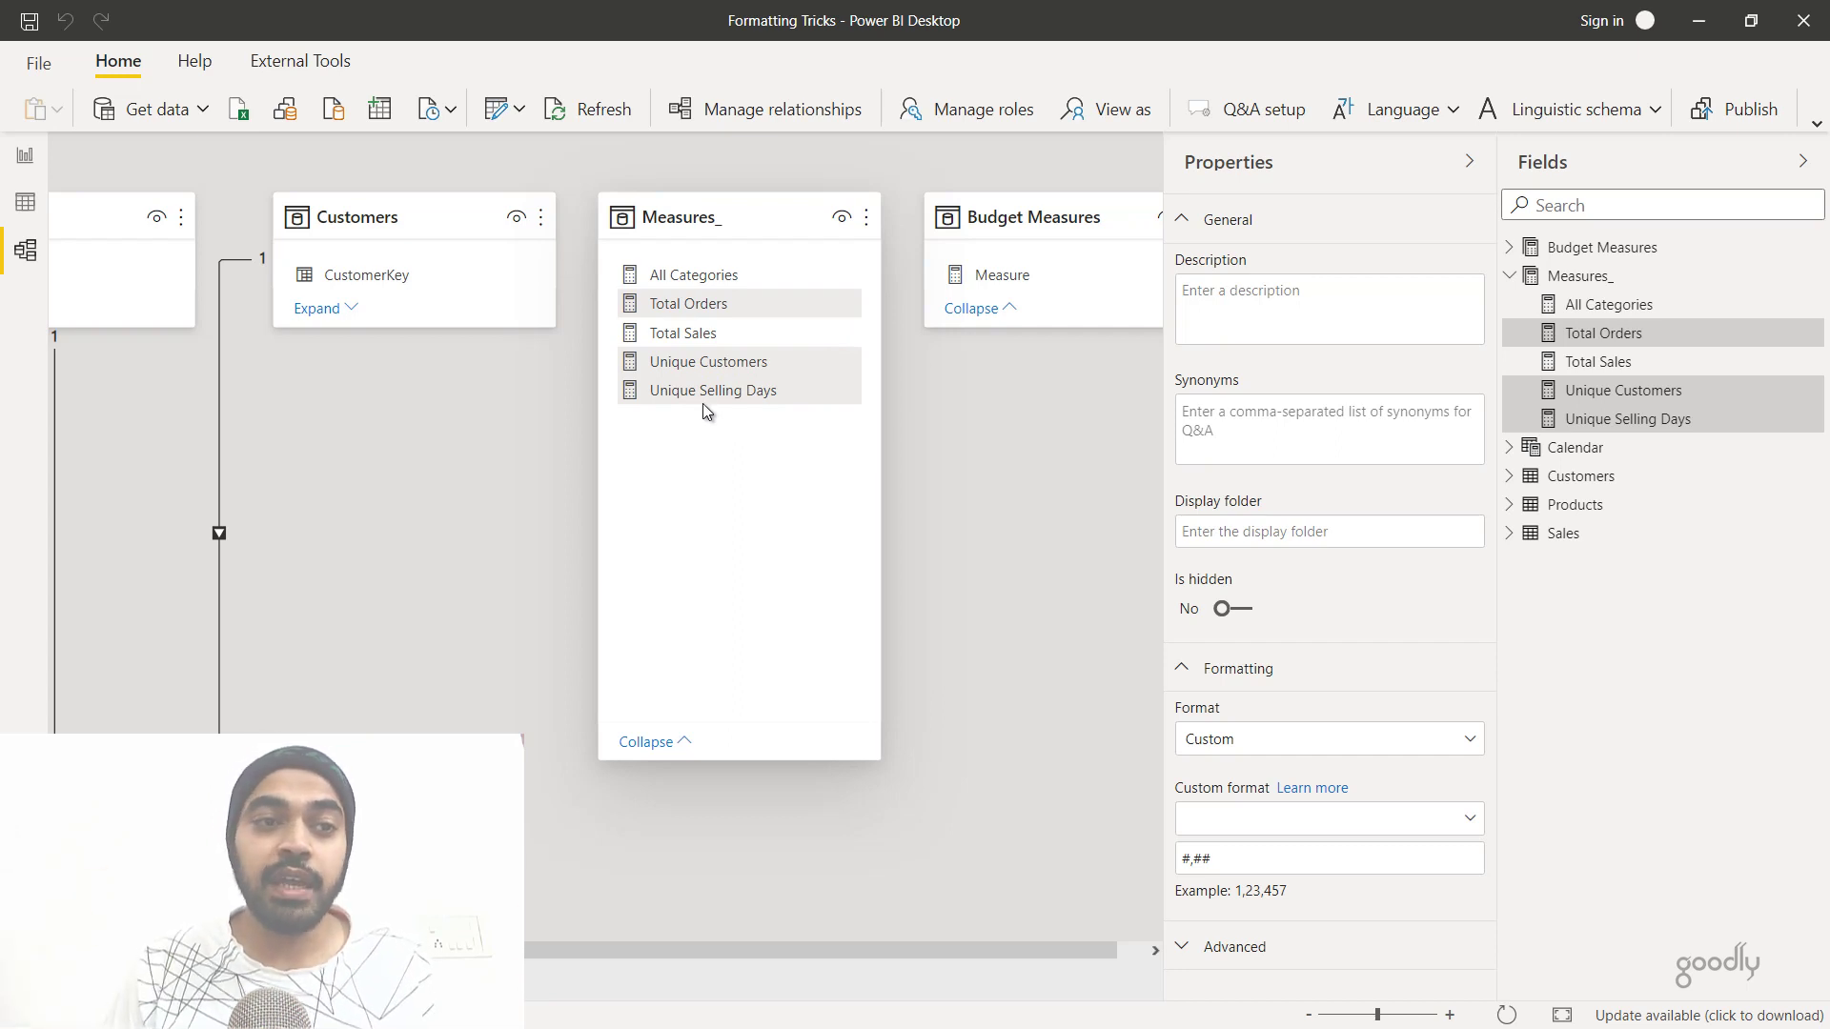
{"action": "left_click", "coordinate": [24, 158]}
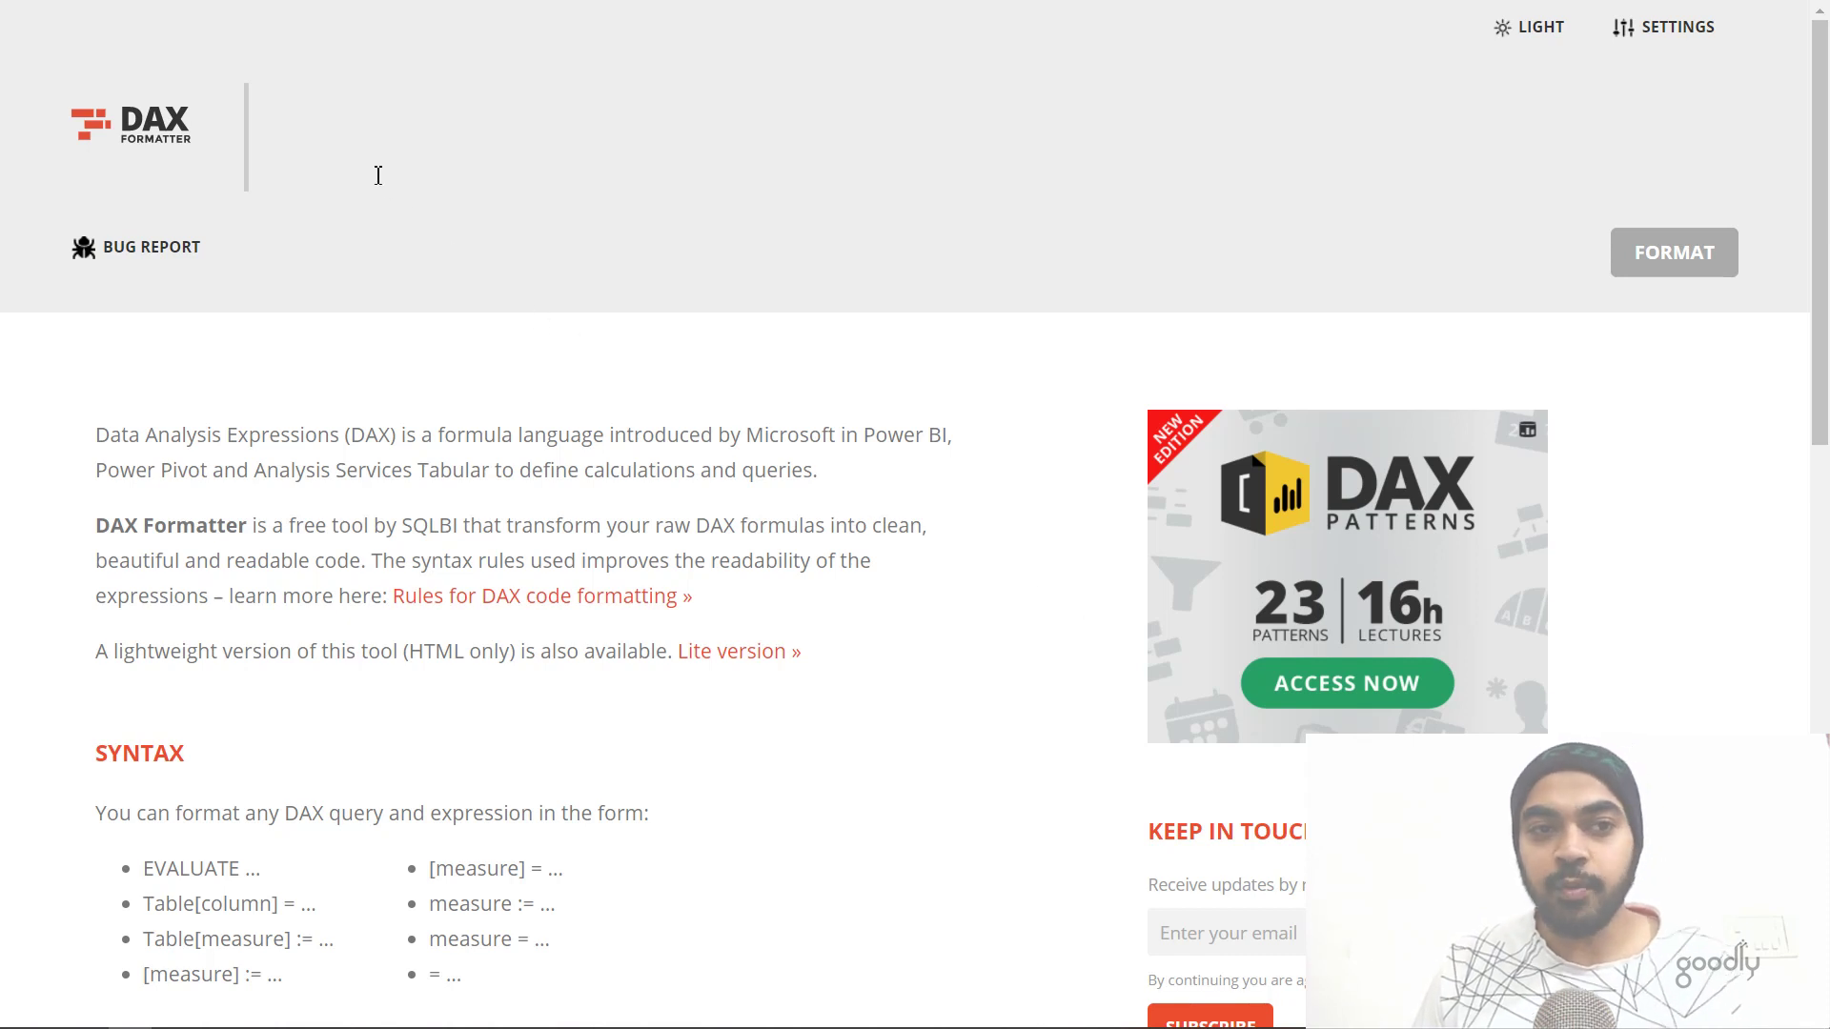
- Switch to the DAX Formatter website and format the expression Table = {1,2,3,4,5}
{"action": "left_click", "coordinate": [328, 129]}
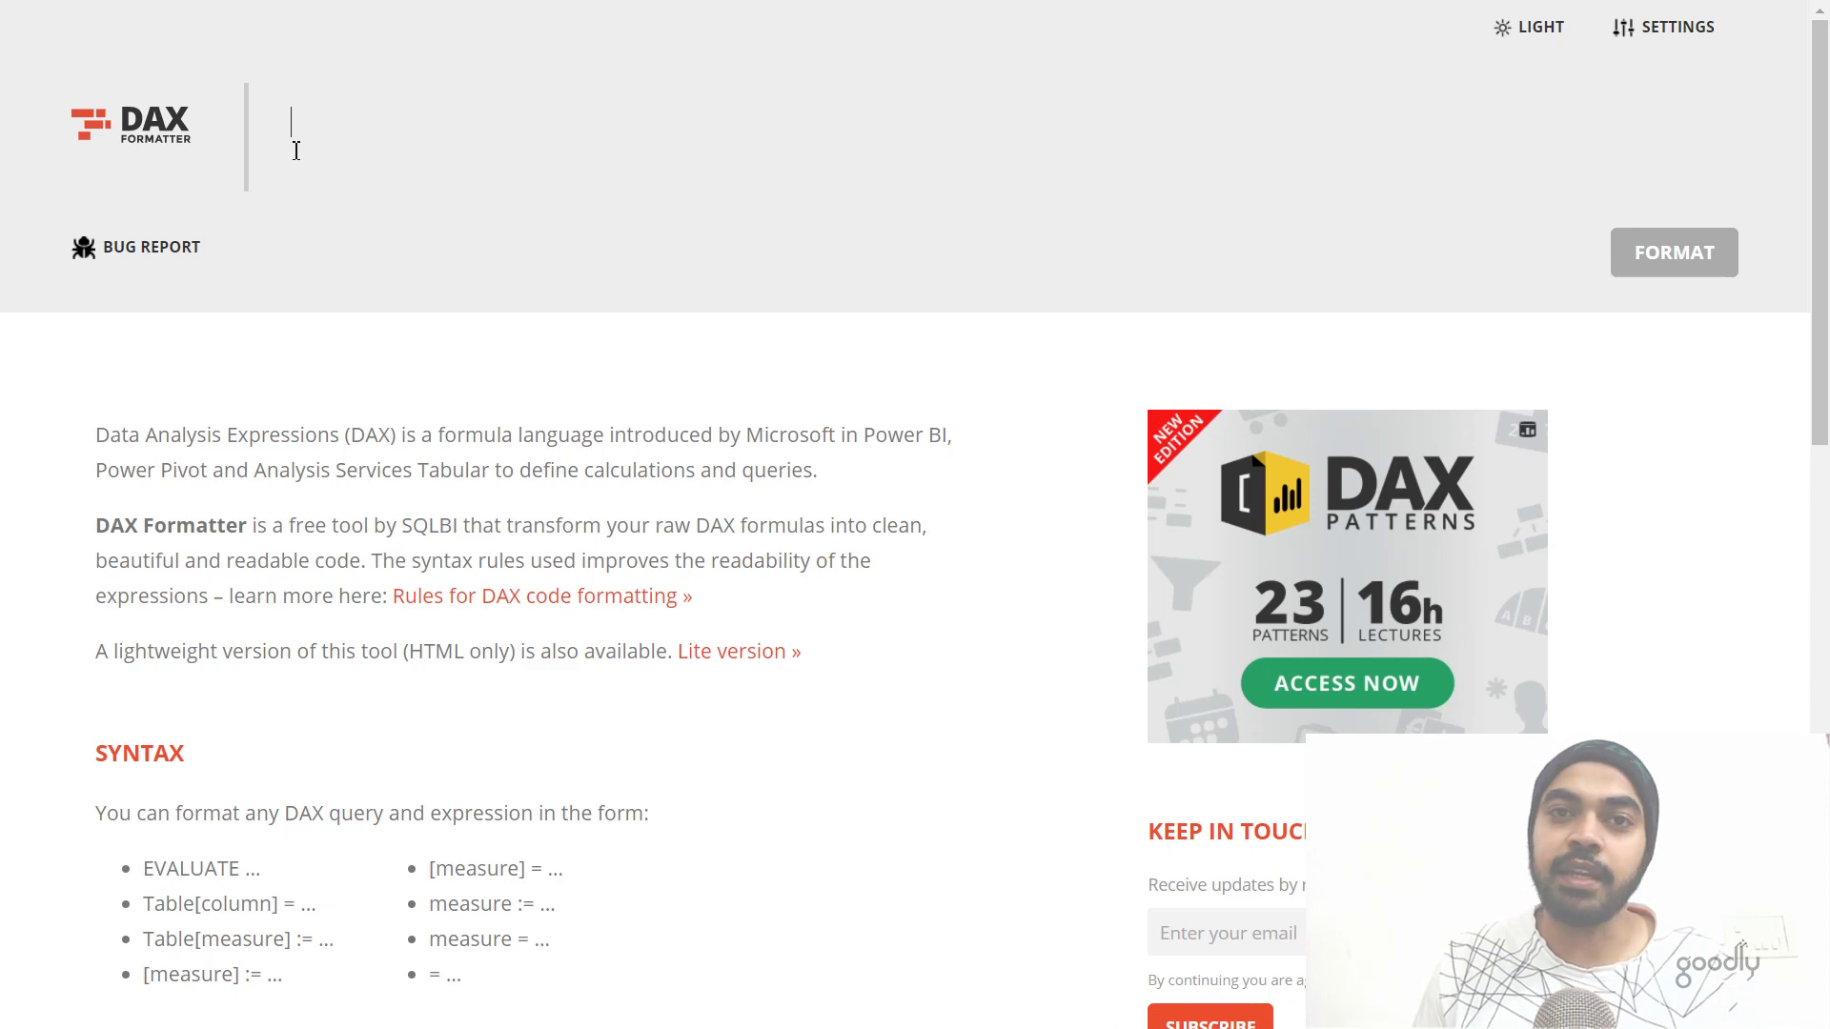
{"action": "type", "text": "Table = {1,2,3,4,5}"}
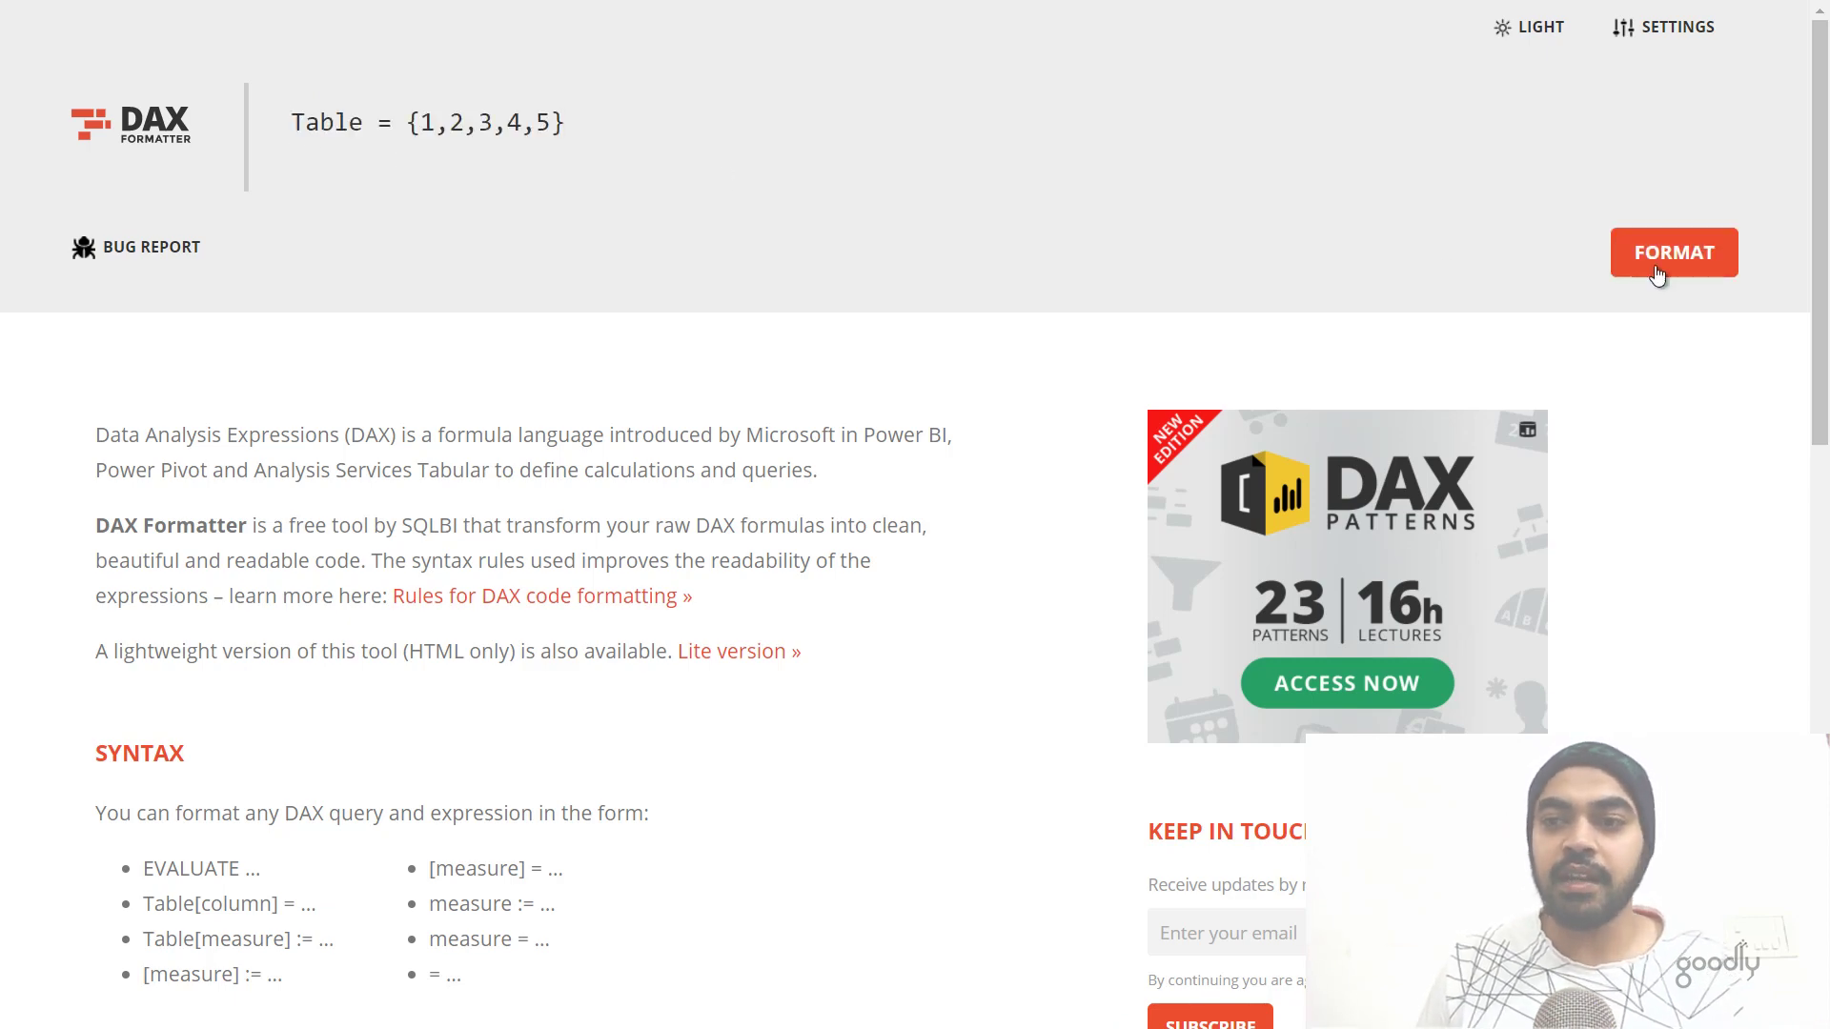
{"action": "left_click", "coordinate": [1682, 268]}
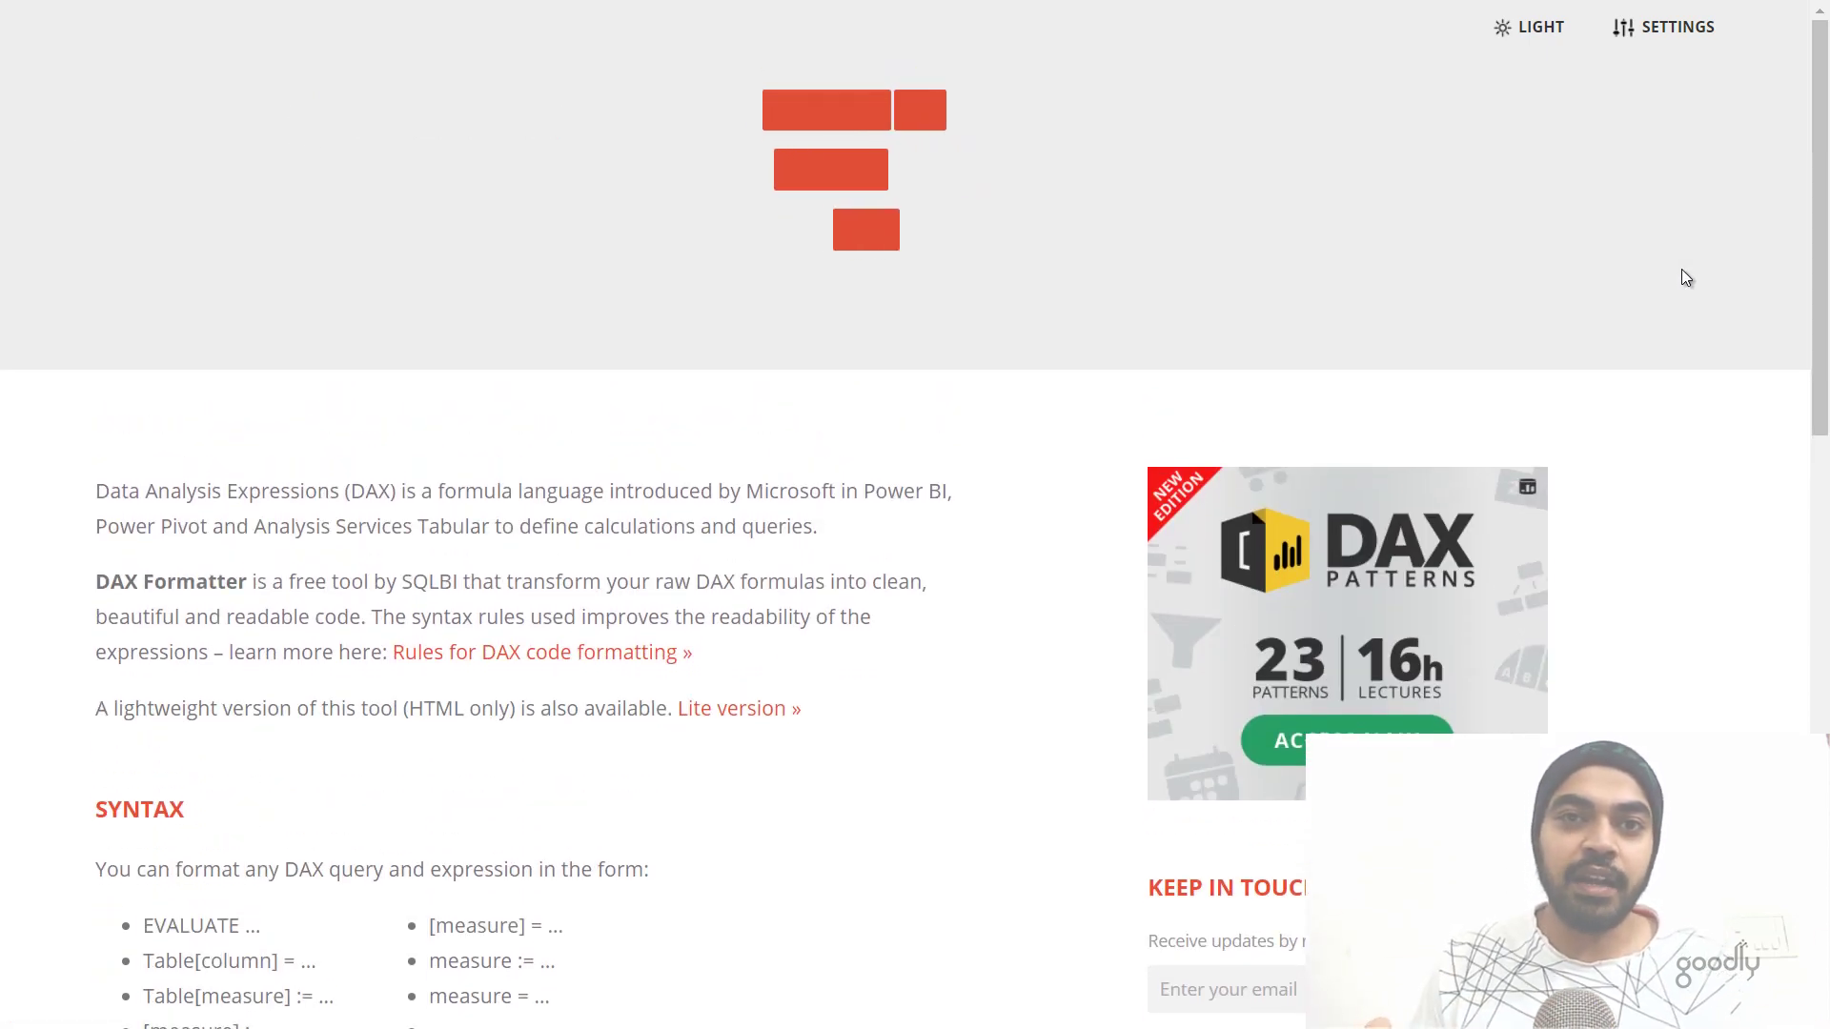
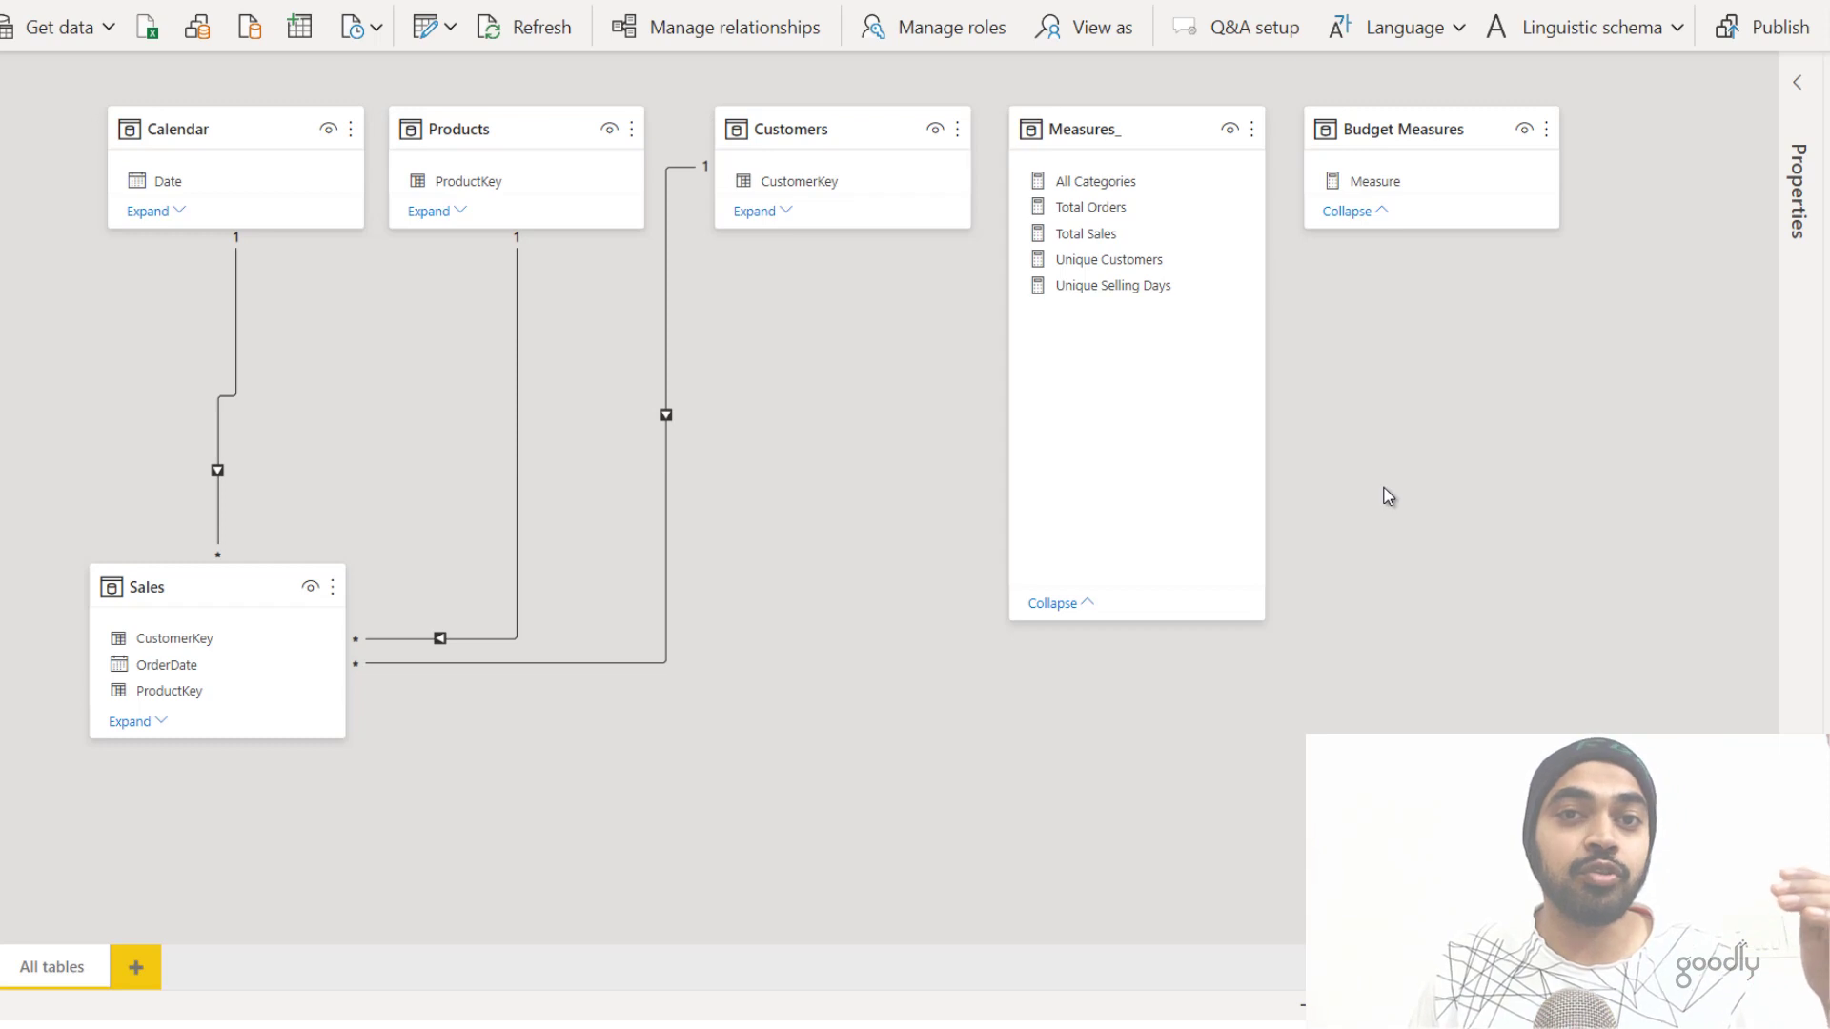
- Add the description "units x price" to the Total Sales measure in the model view, and display the Sales table's properties
{"action": "left_click", "coordinate": [1085, 133]}
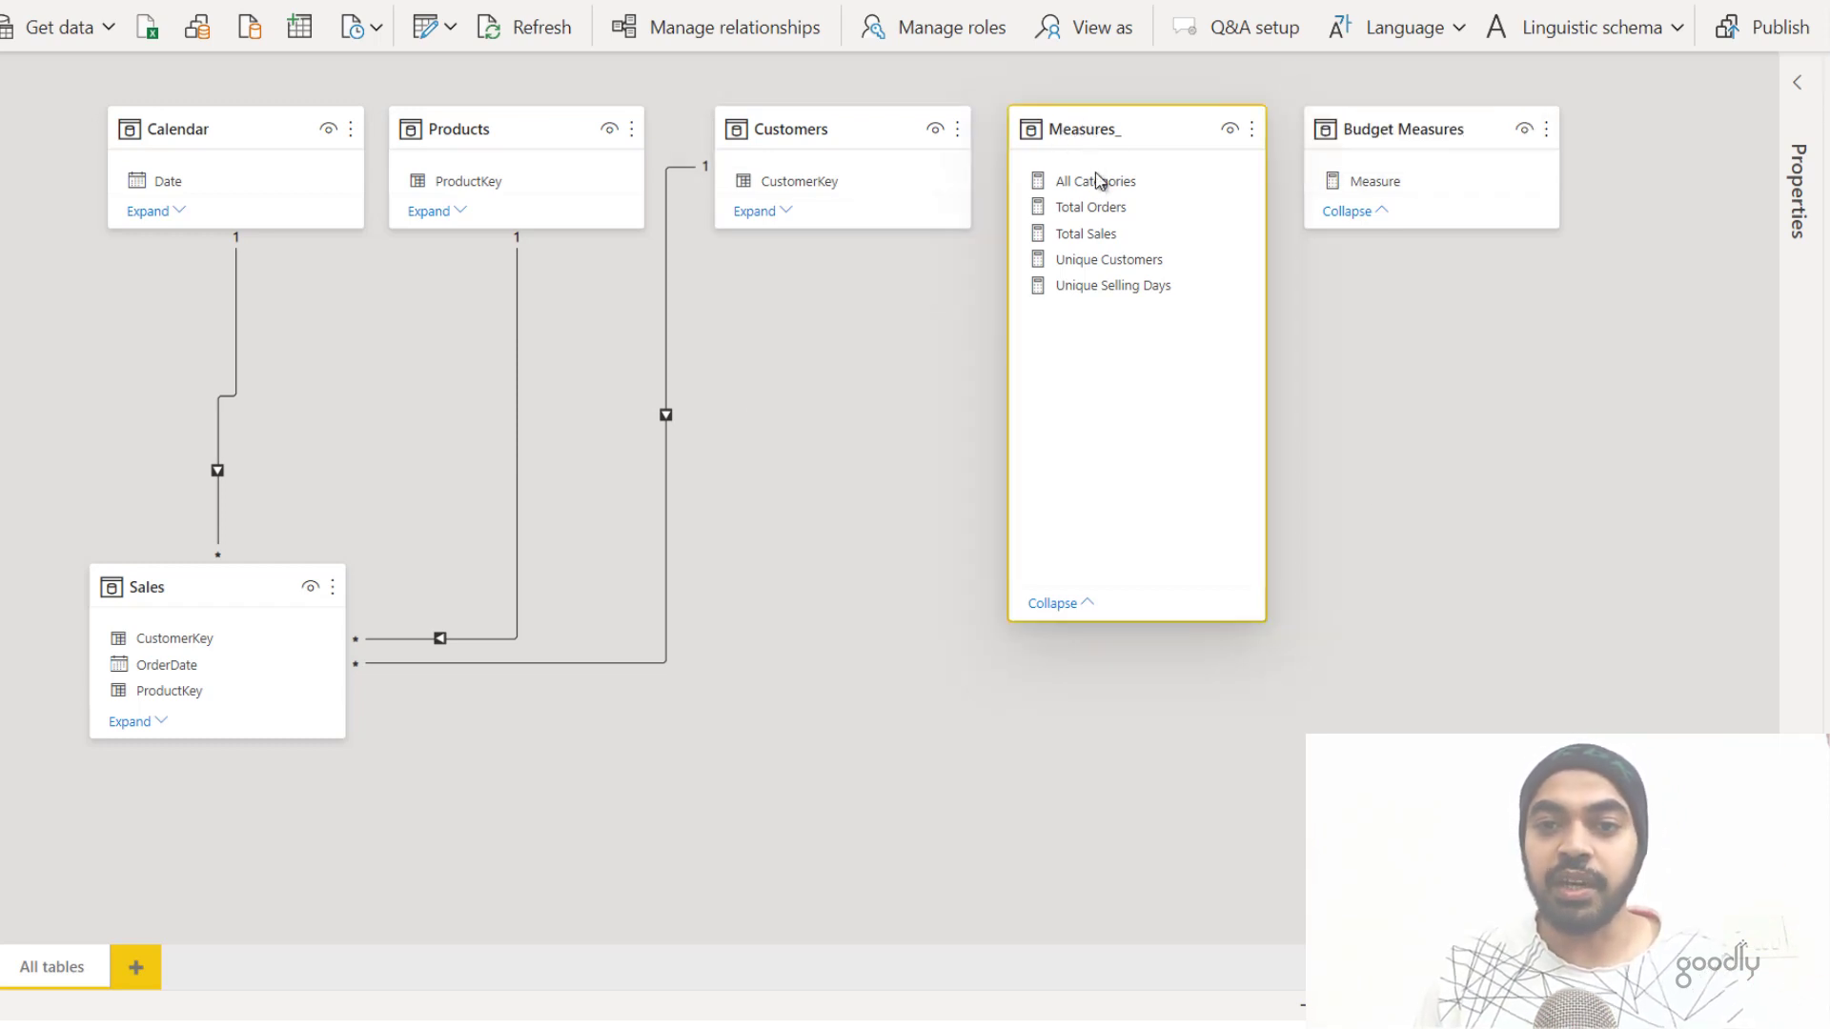
{"action": "left_click", "coordinate": [1101, 236]}
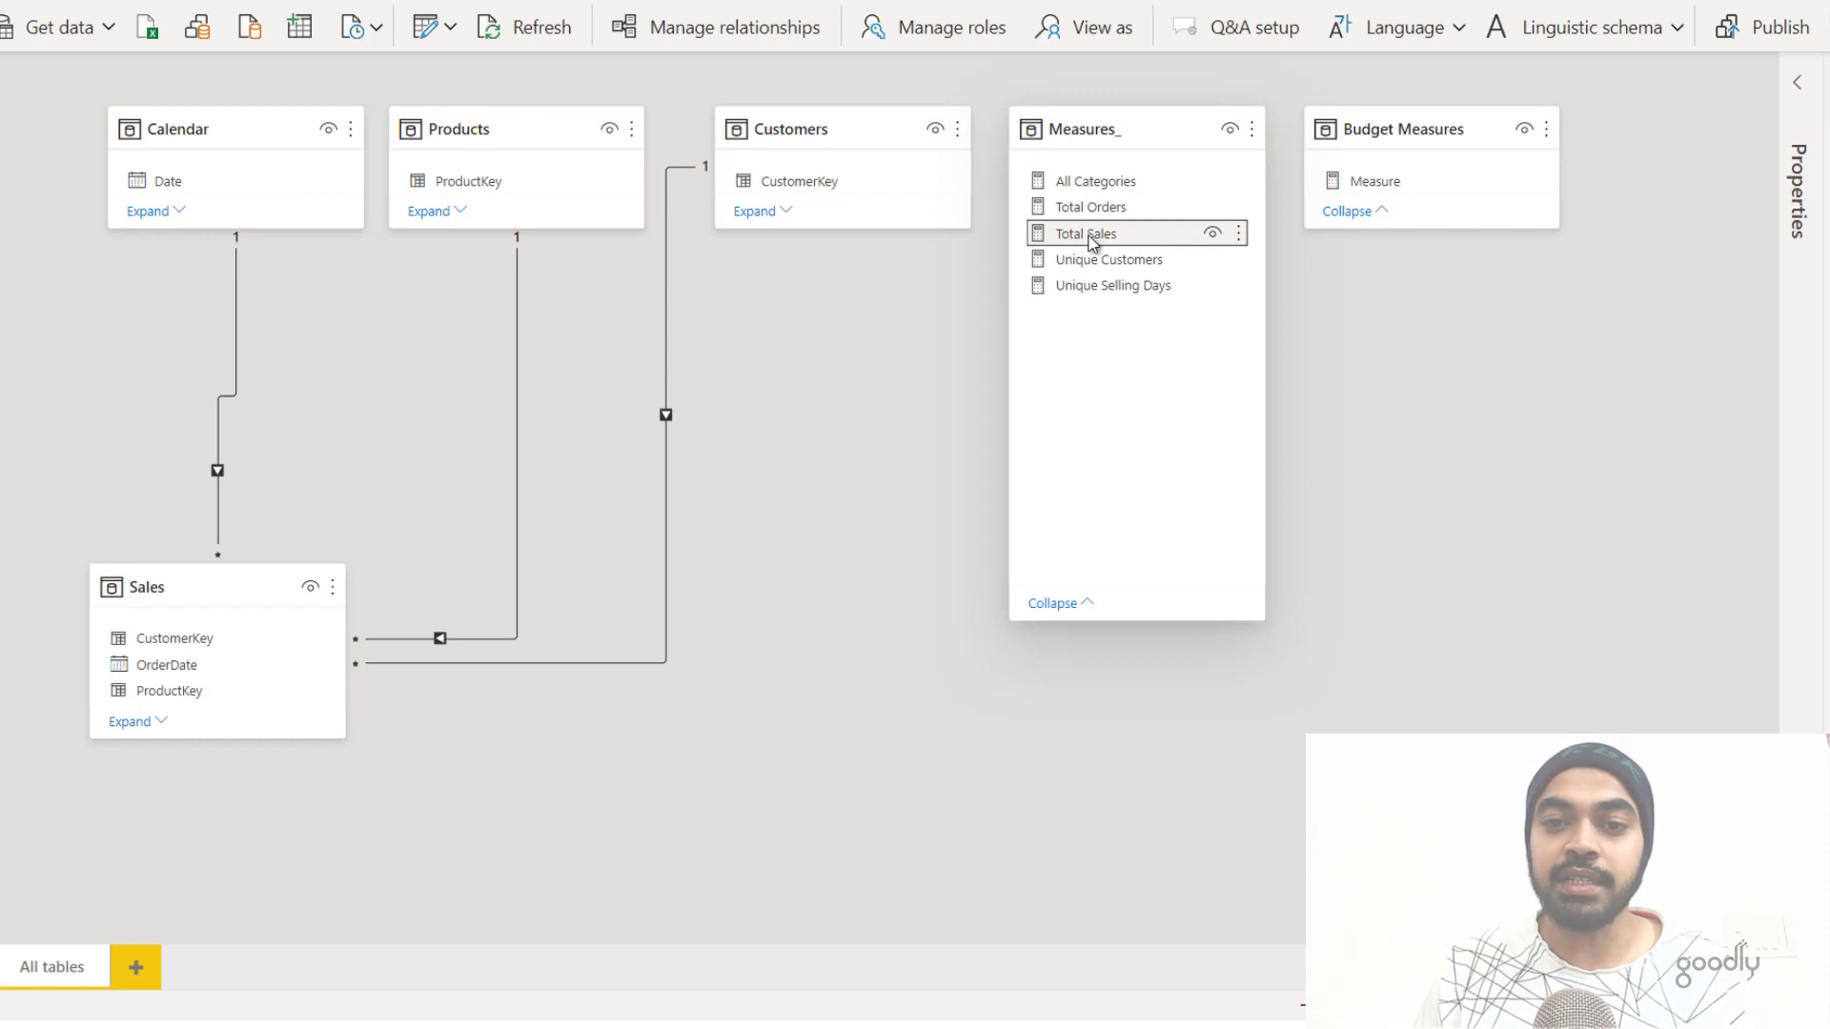
{"action": "left_click", "coordinate": [1798, 91]}
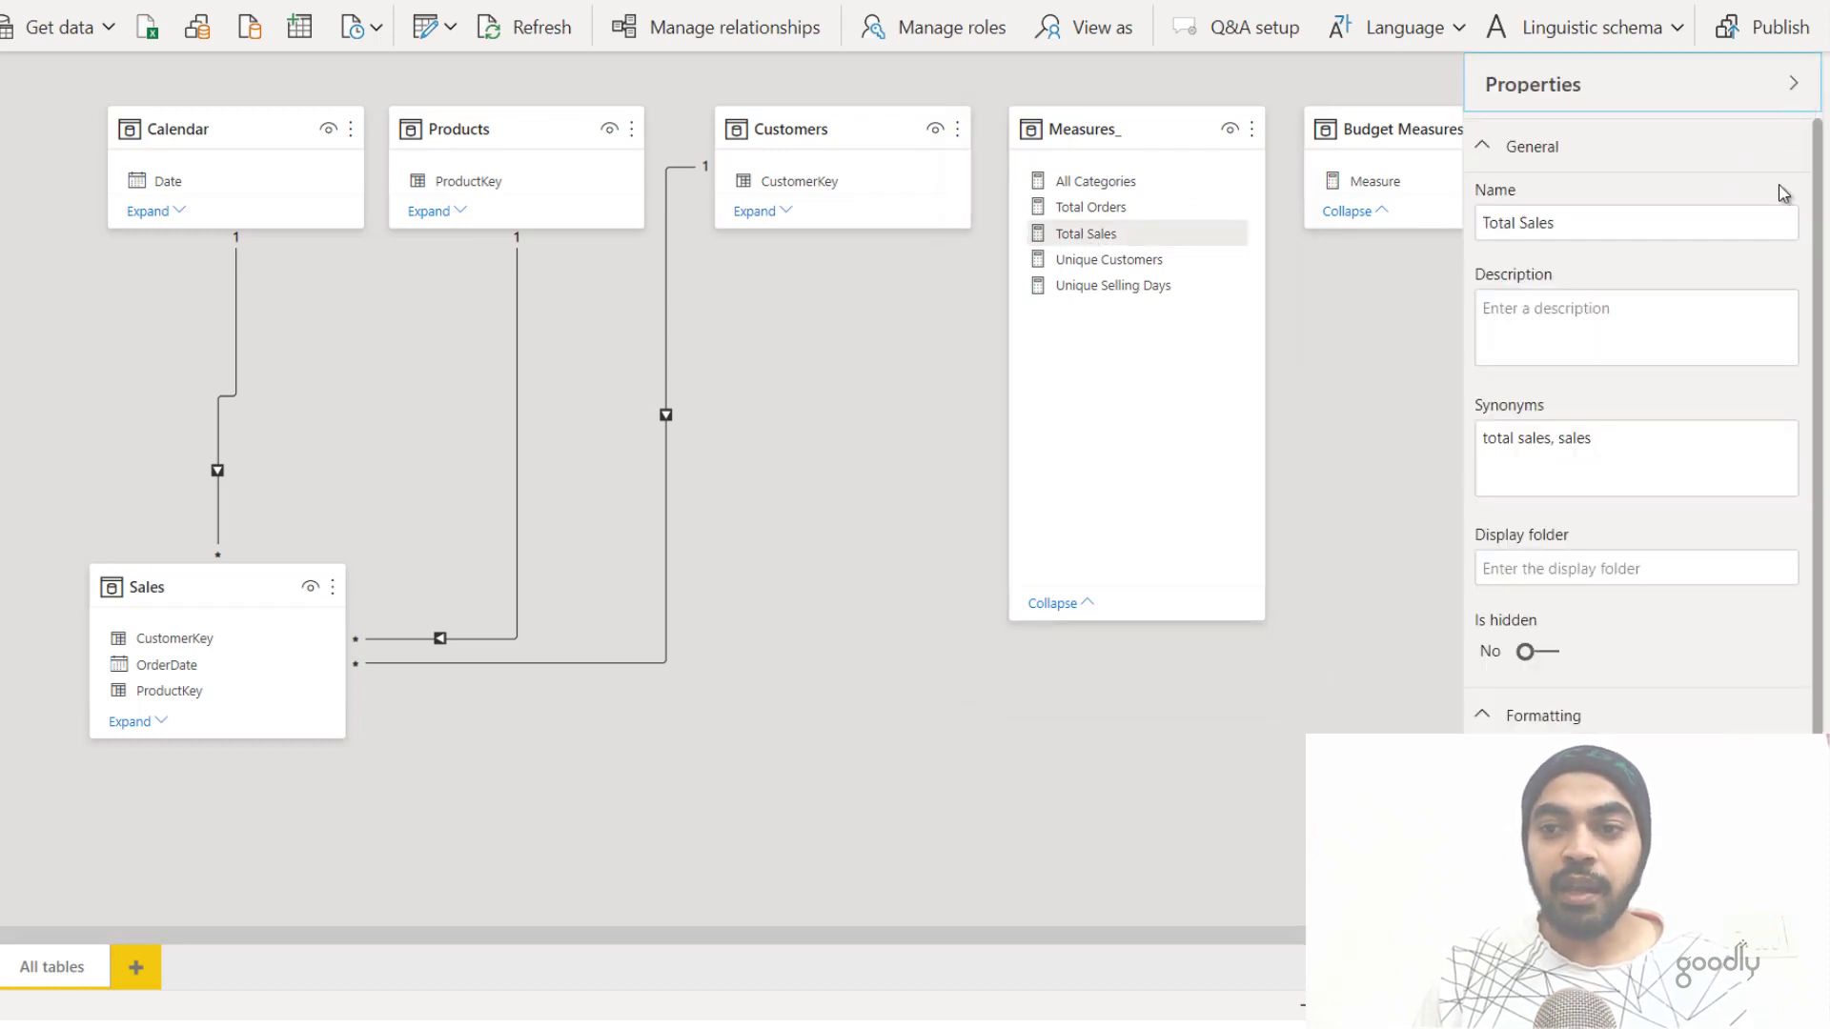
{"action": "left_click", "coordinate": [1550, 328]}
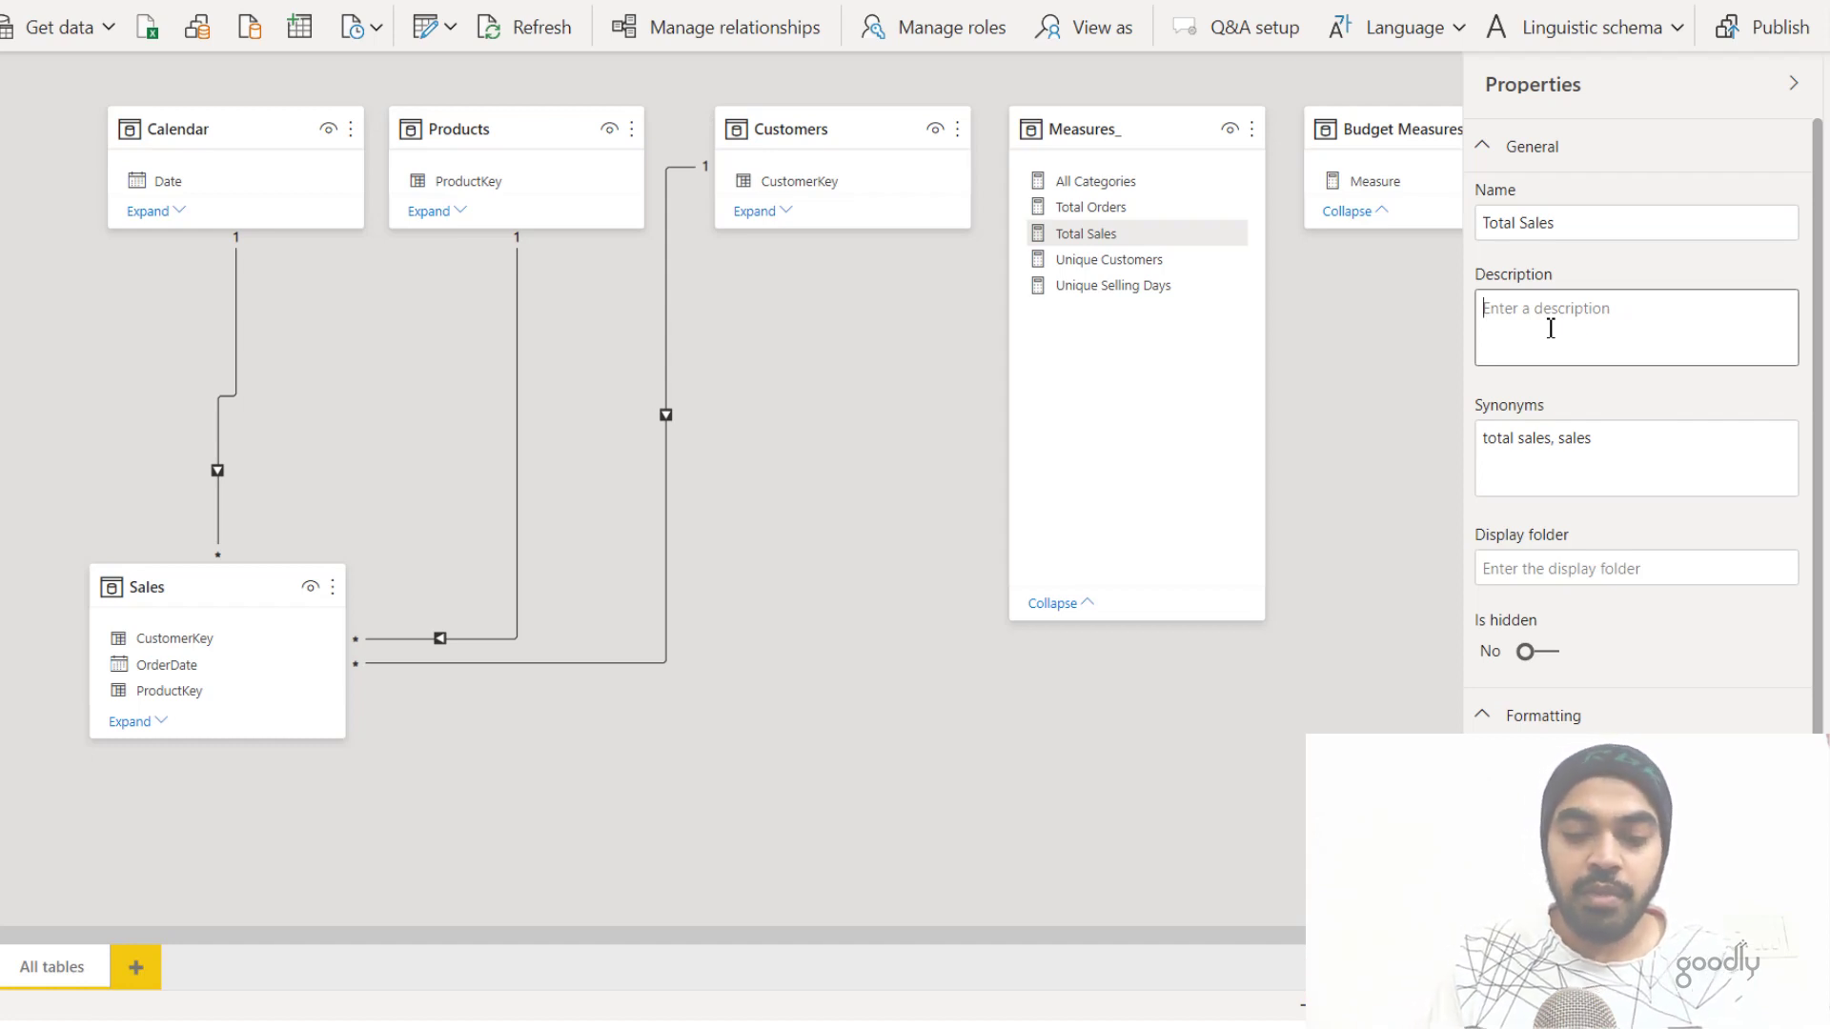
{"action": "type", "text": "units x price"}
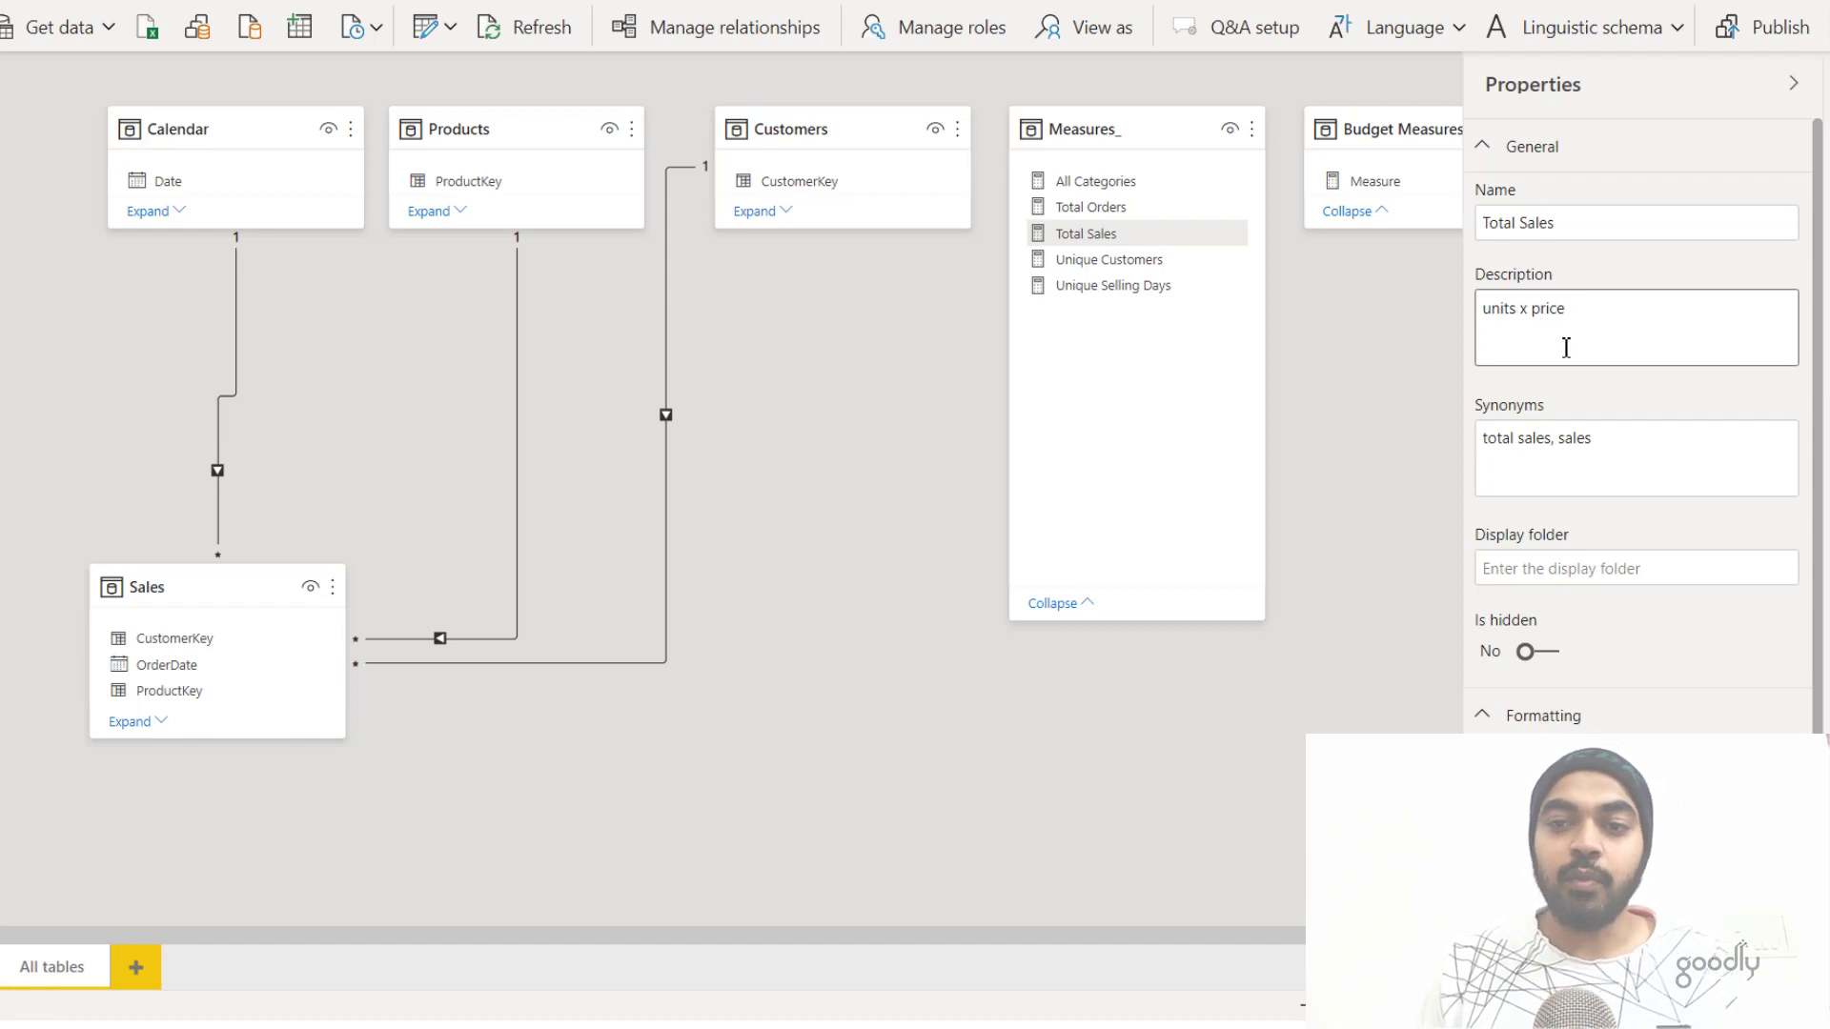
{"action": "left_click", "coordinate": [1488, 308]}
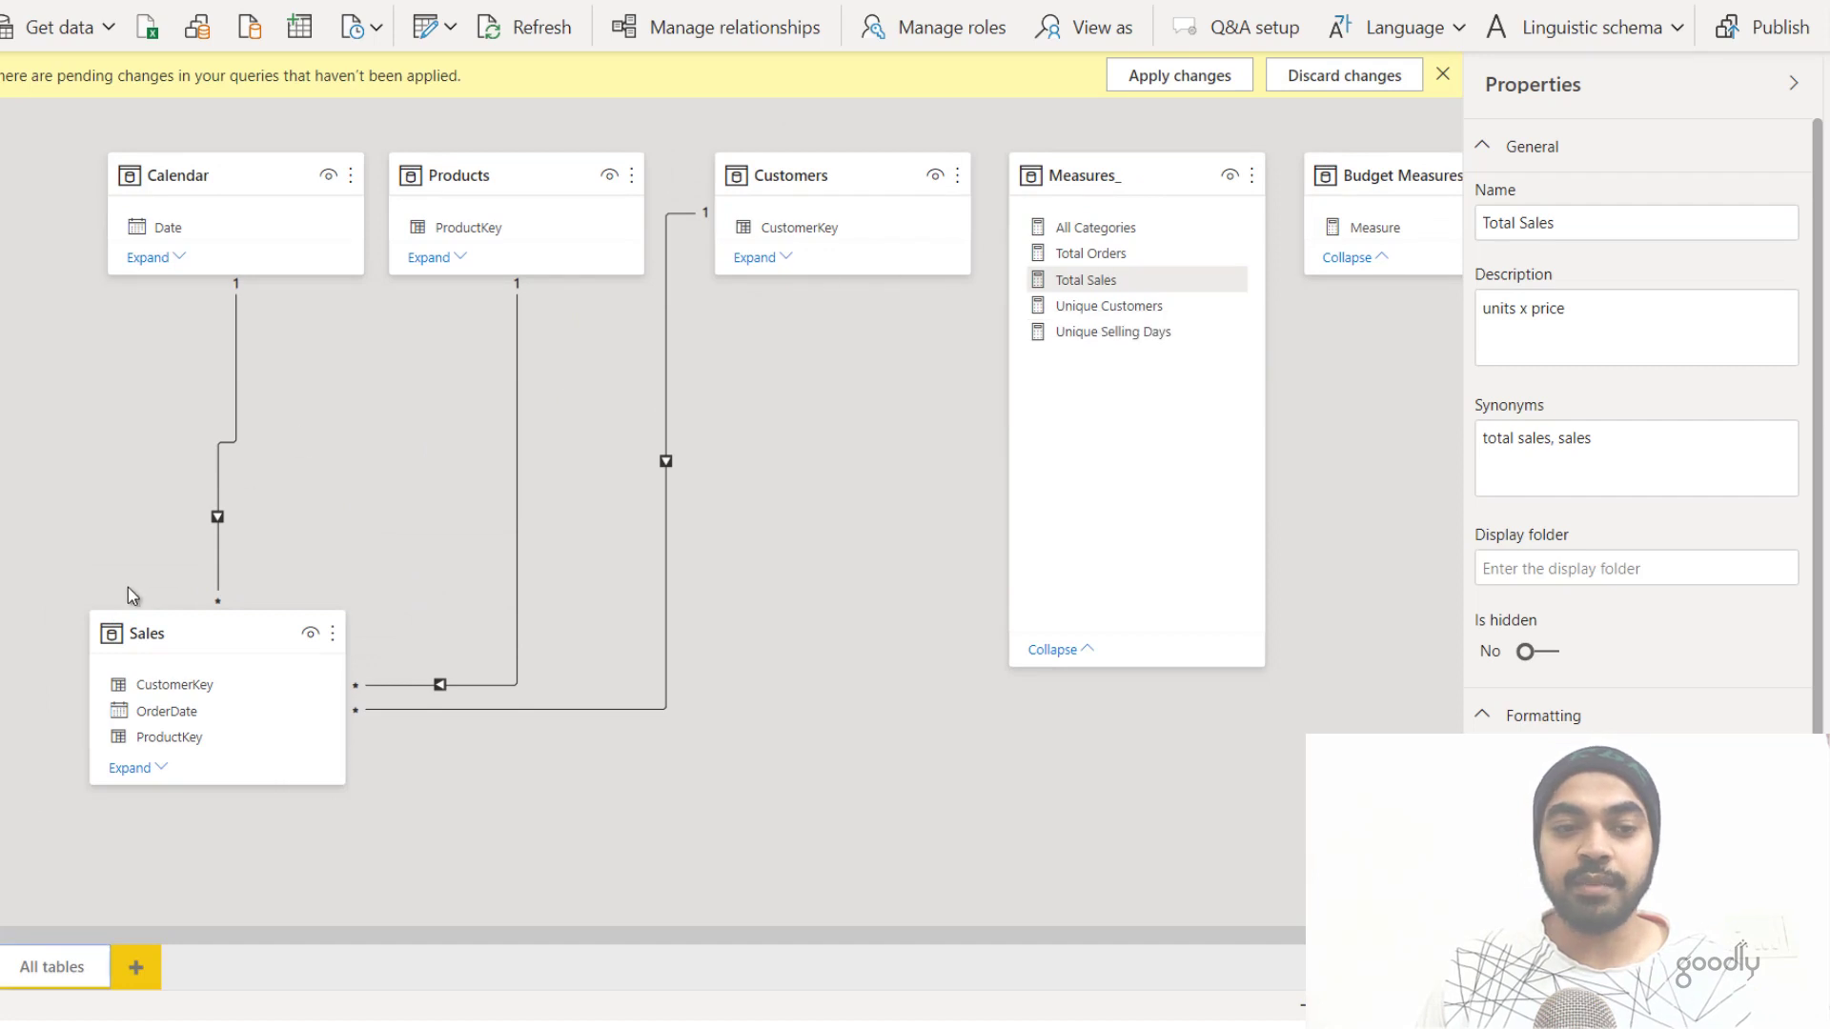
{"action": "left_click", "coordinate": [92, 667]}
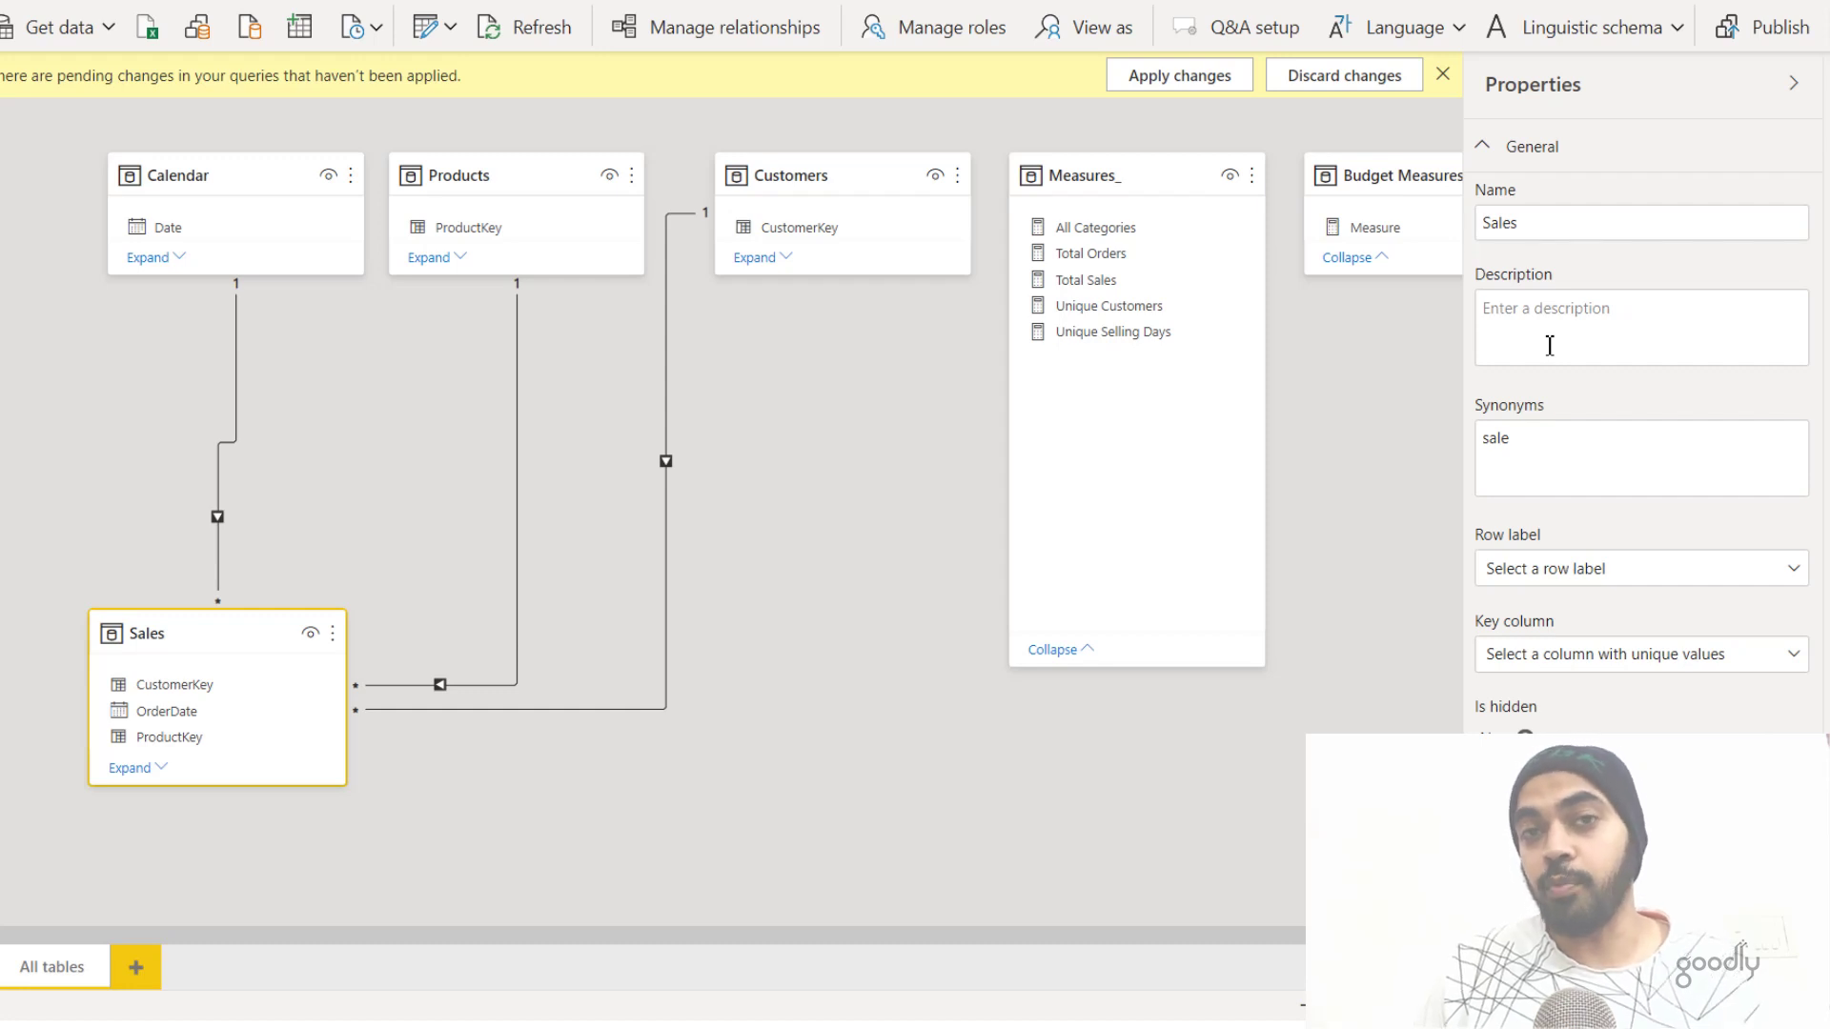
- Apply the pending query changes and return to the report to view the Total Sales measure's description
{"action": "left_click", "coordinate": [1180, 80]}
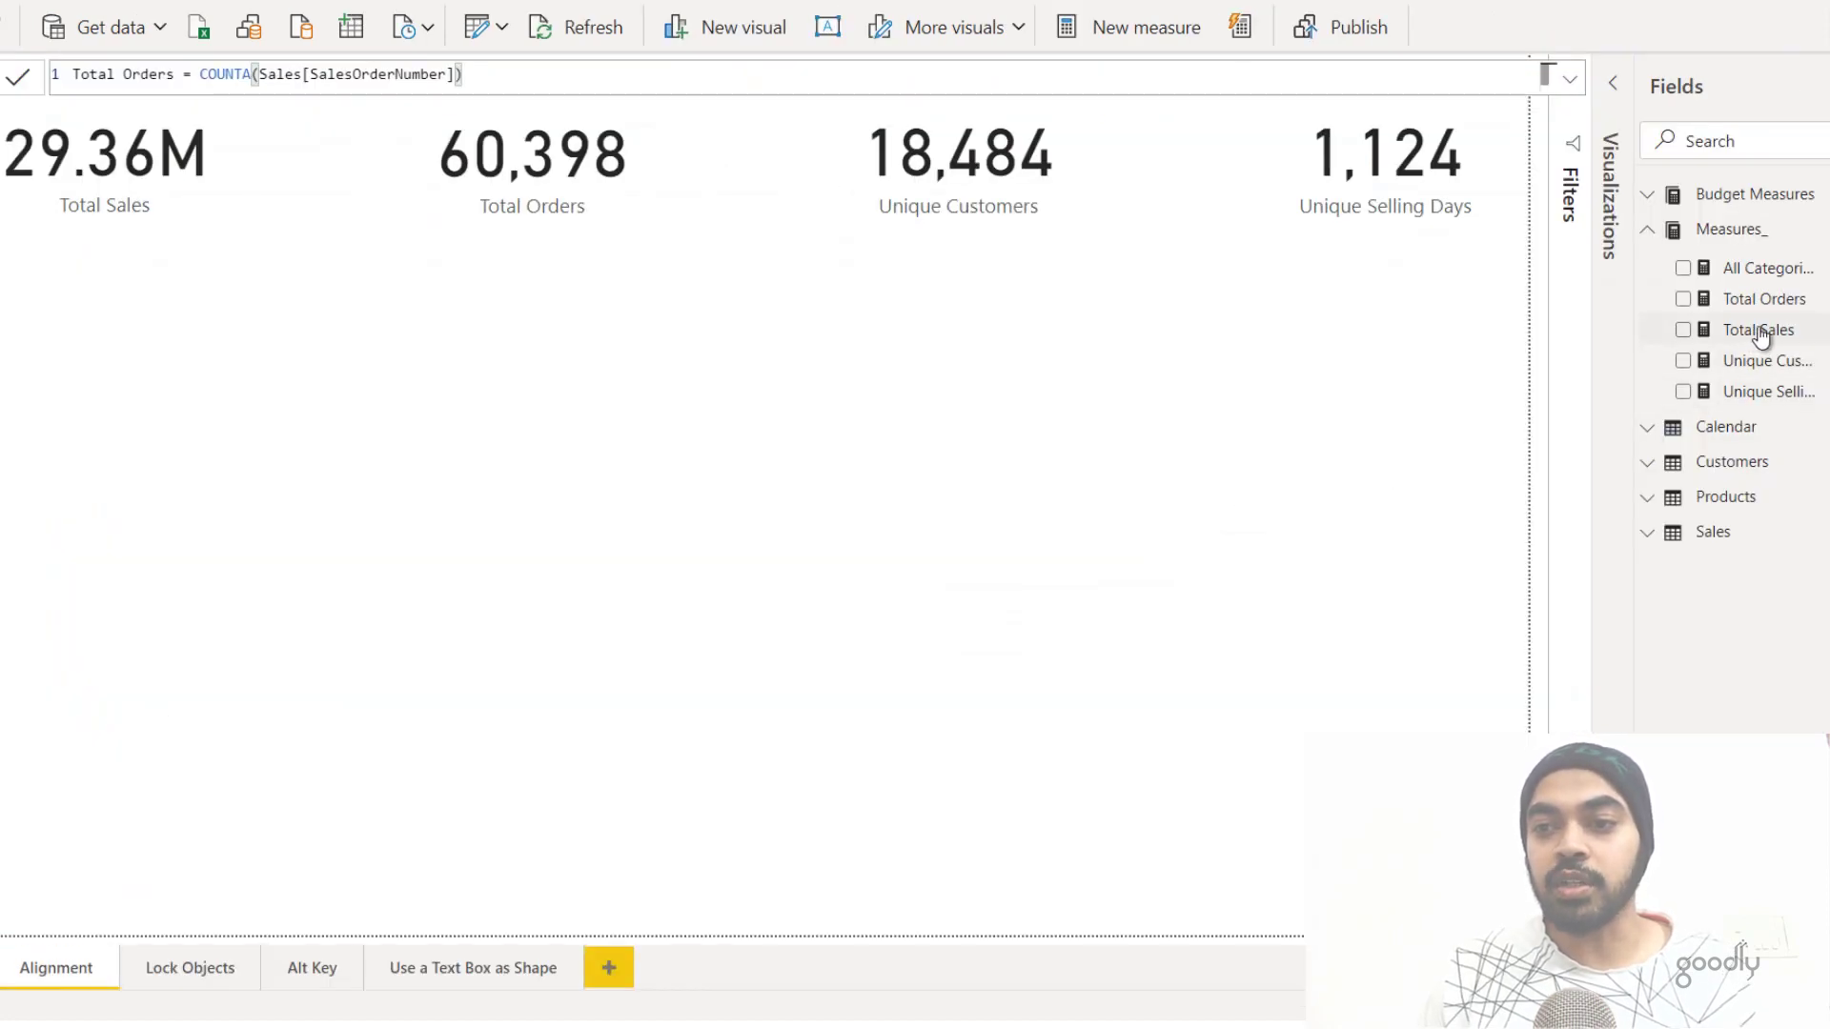
{"action": "mouse_move", "coordinate": [1745, 338]}
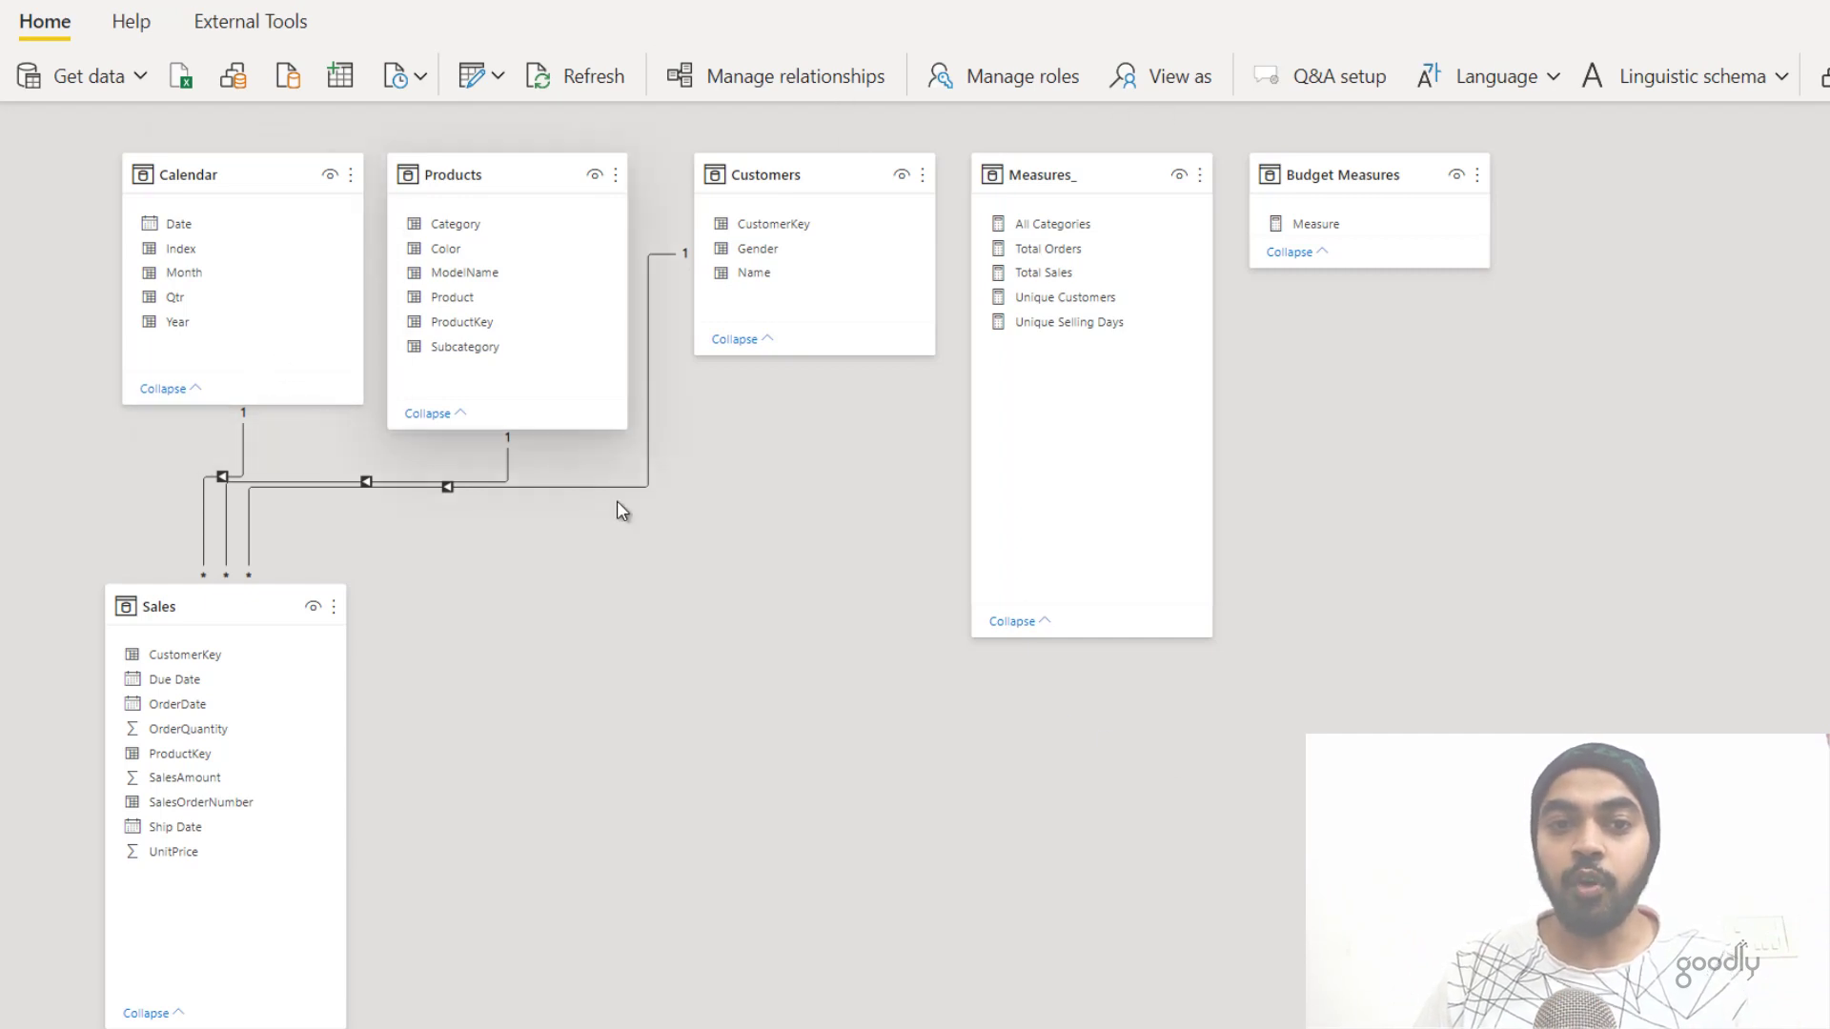
- Select all the tables in the model view and collapse them together to their key fields
{"action": "left_click", "coordinate": [182, 393]}
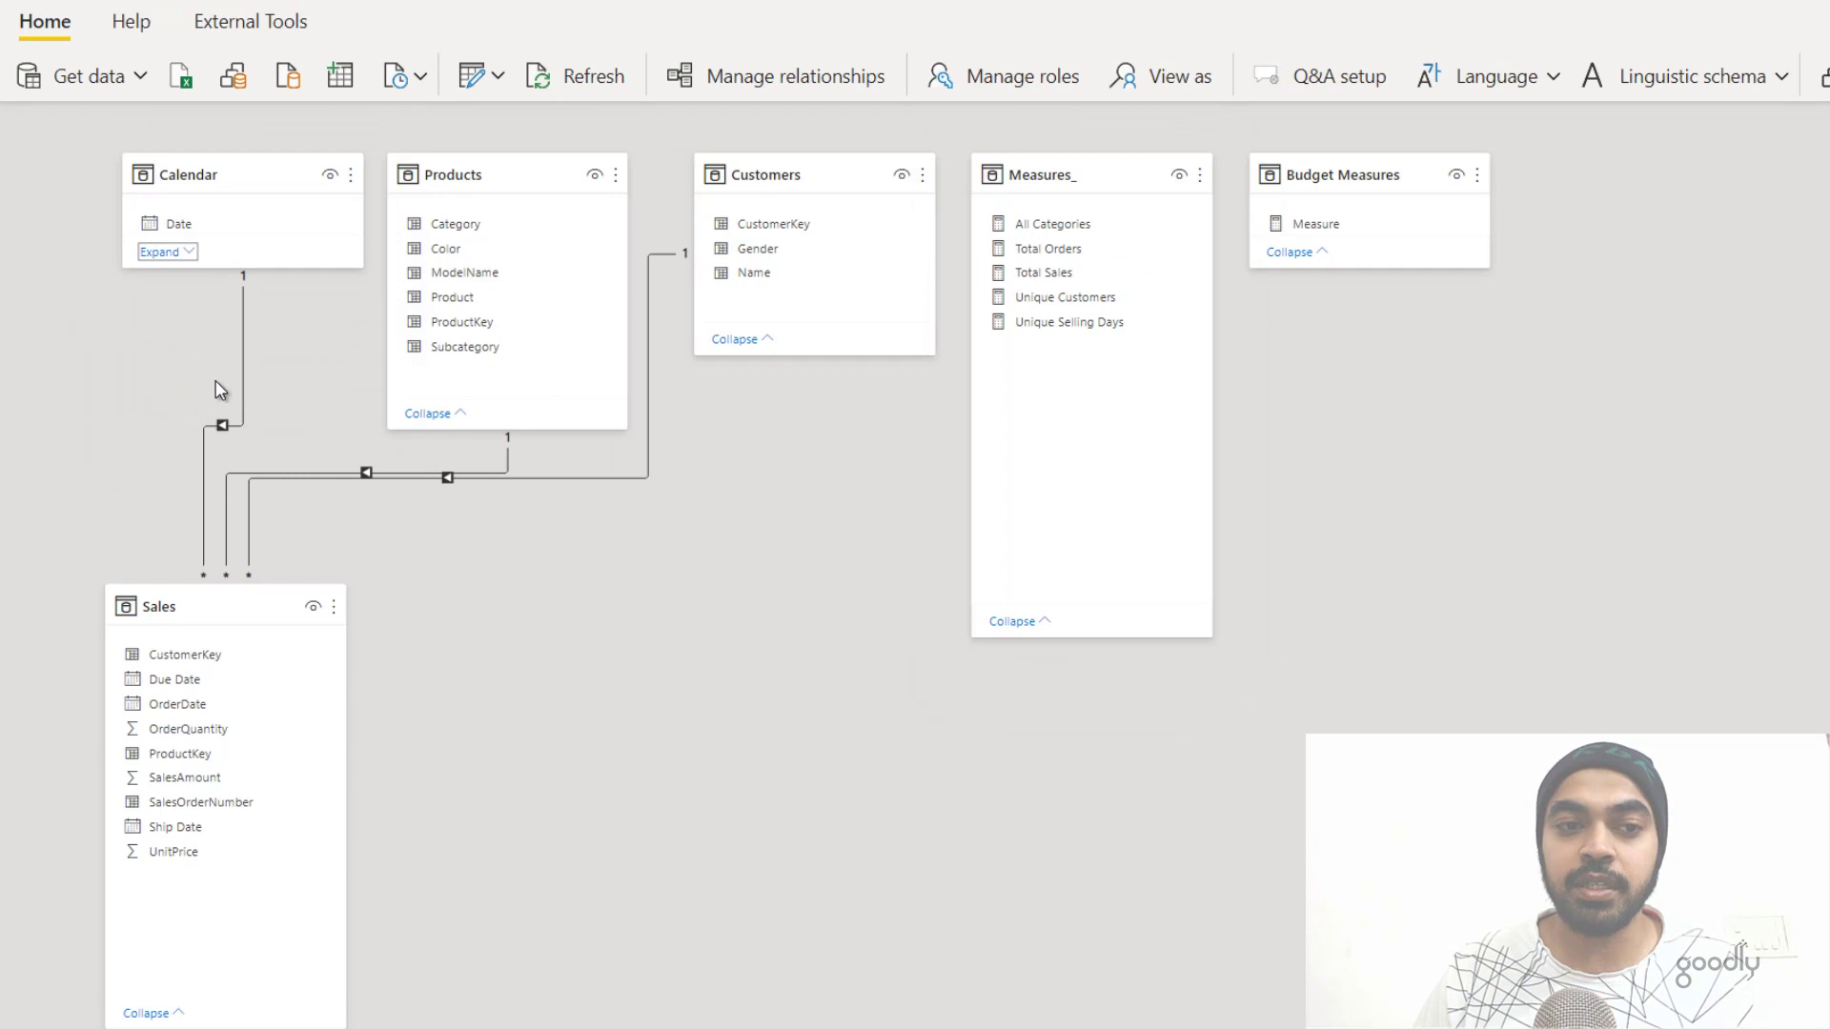
{"action": "left_click", "coordinate": [164, 250]}
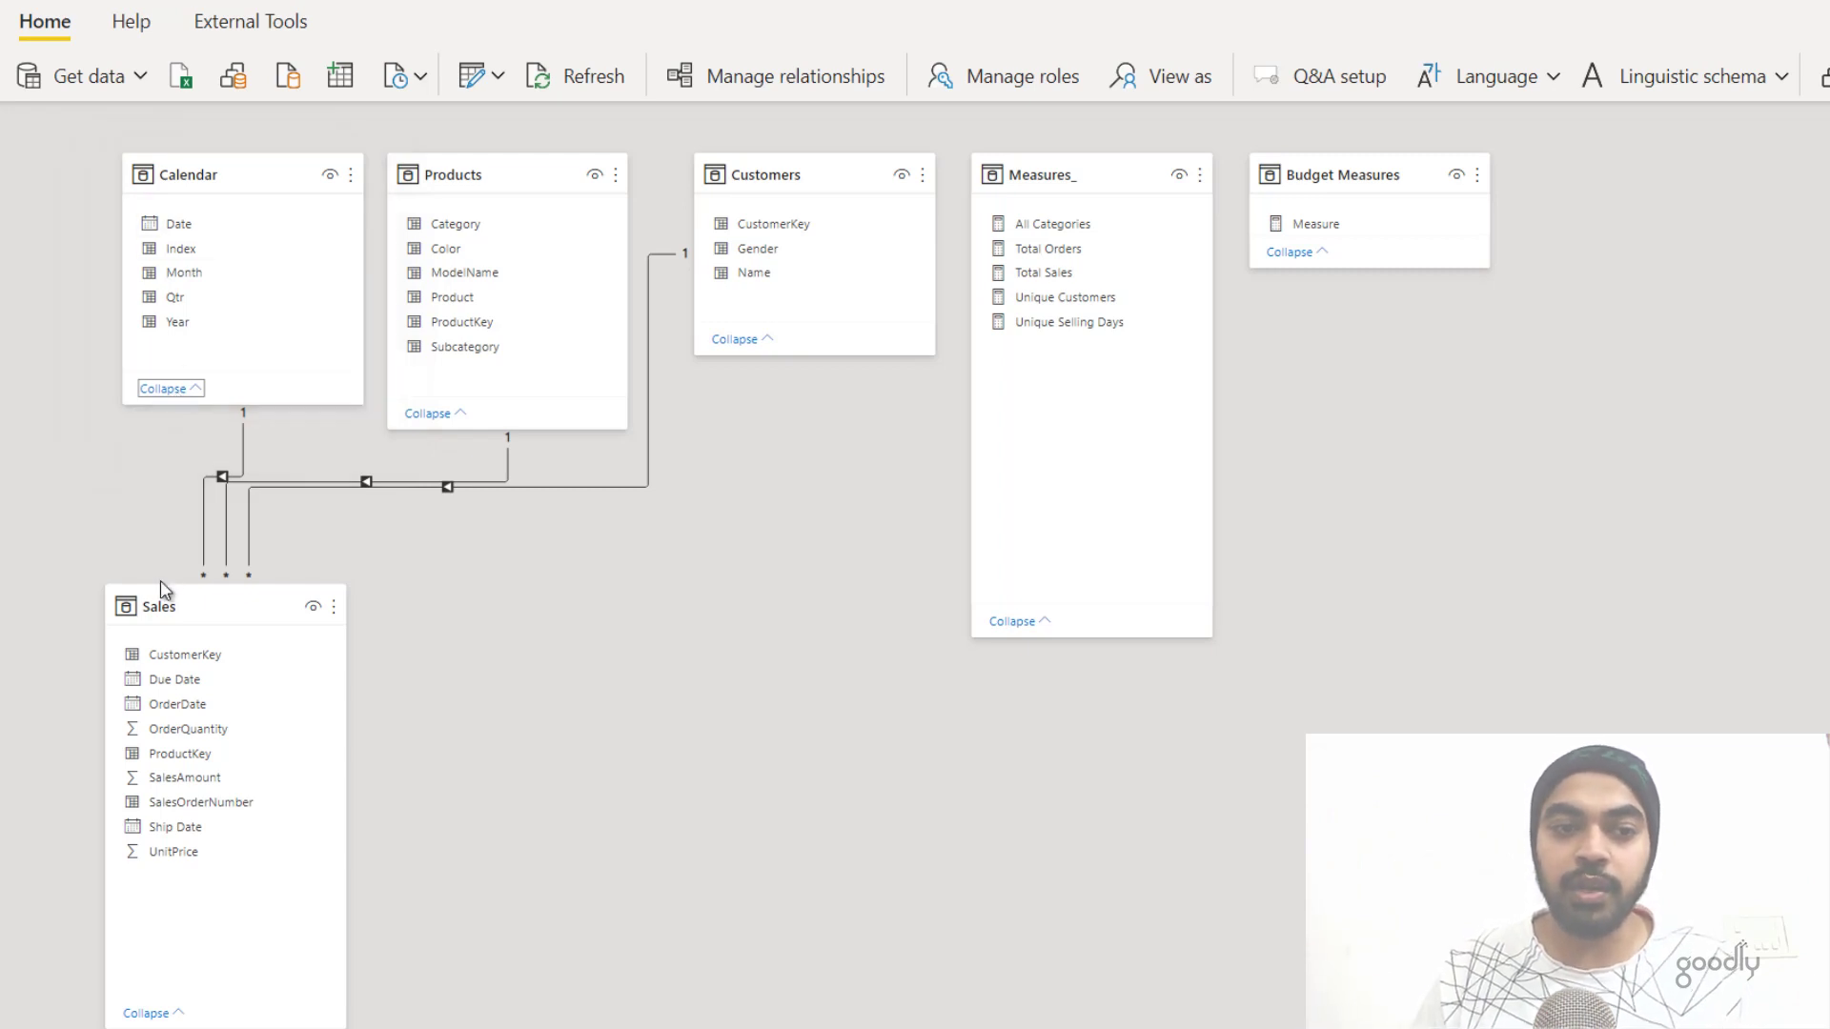
{"action": "scroll", "coordinate": [198, 619], "scroll_direction": "down", "scroll_amount": 1}
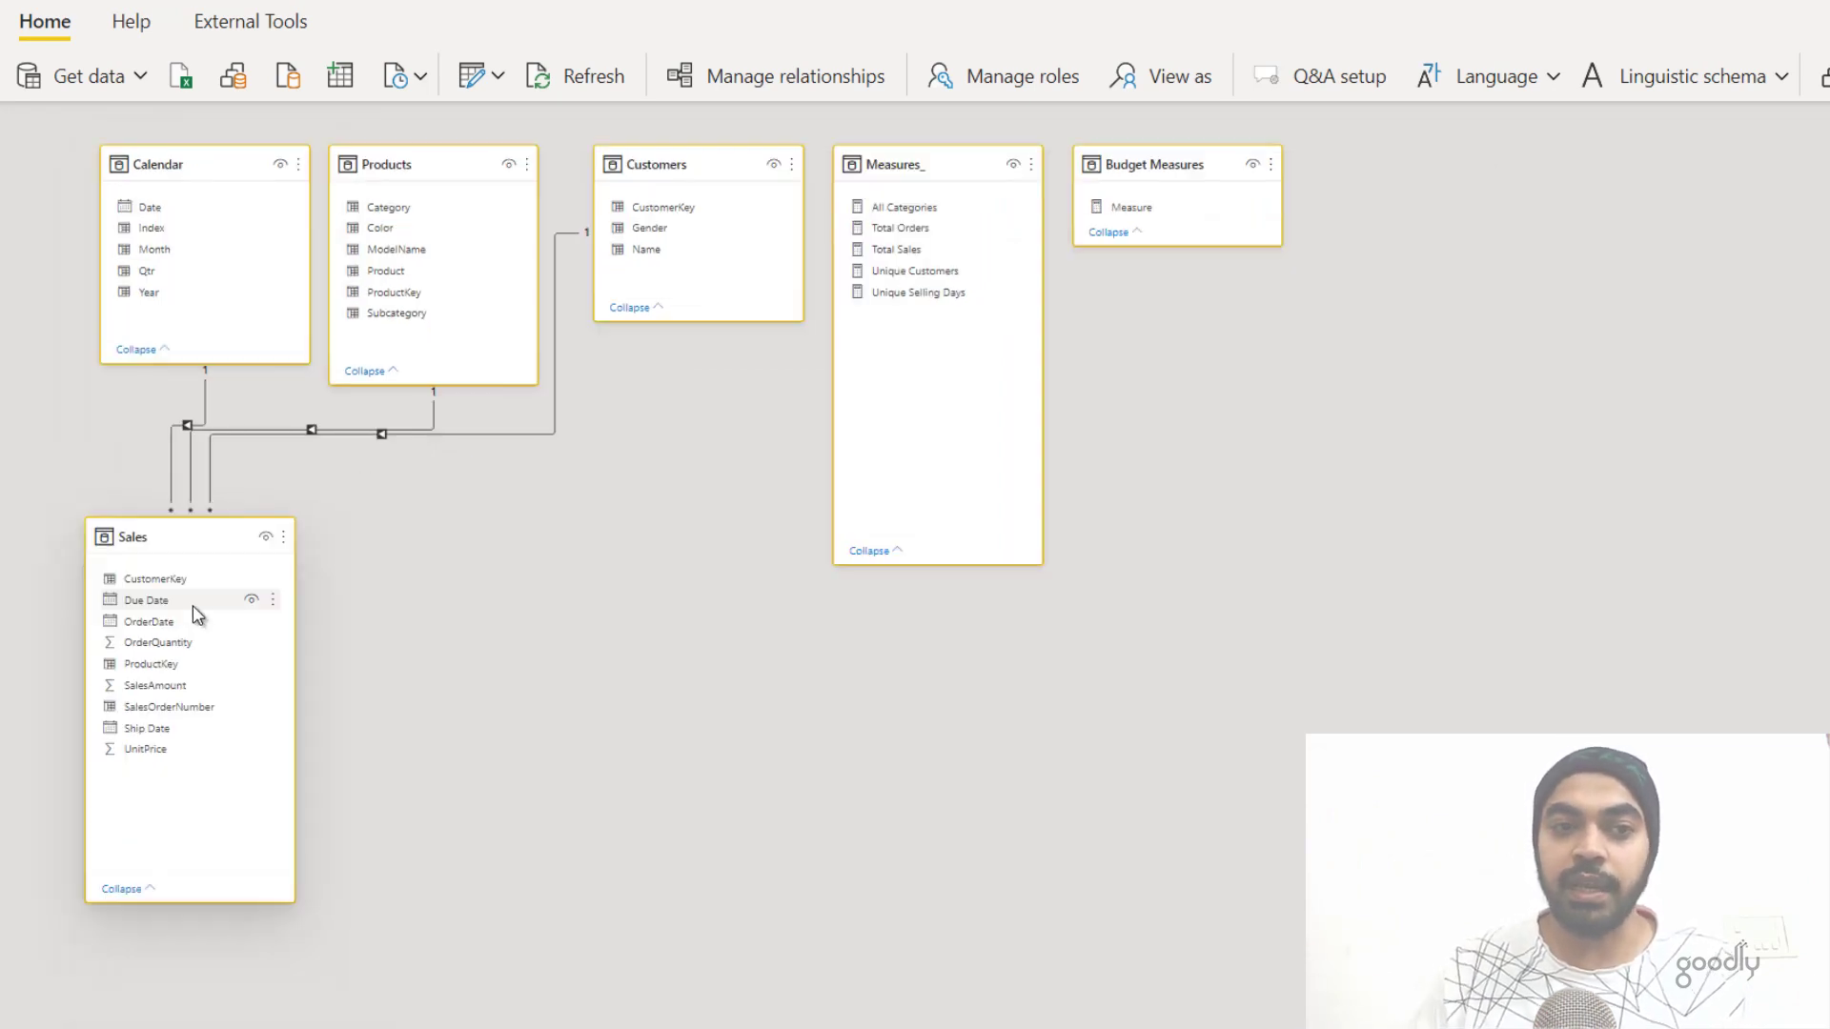
{"action": "left_click", "coordinate": [136, 350]}
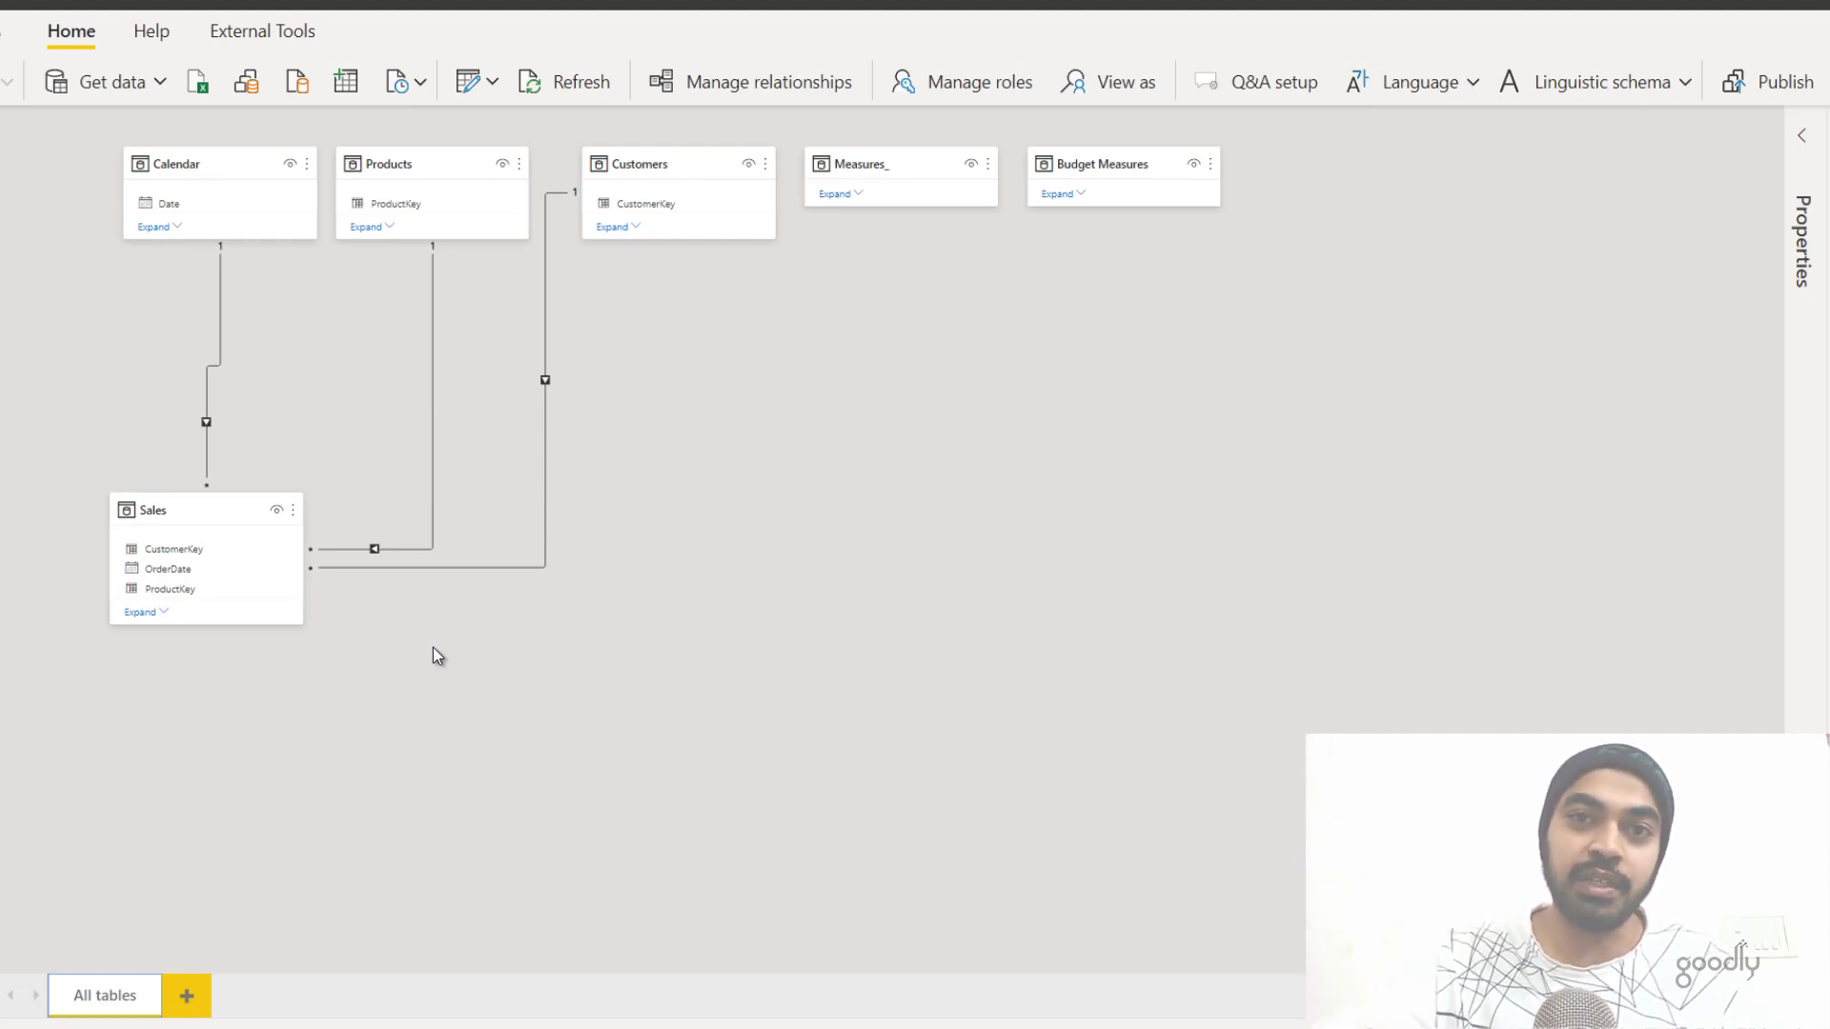
- Create a new model layout and place the Sales table on it, with the Products table above and to its right
{"action": "left_click", "coordinate": [188, 997]}
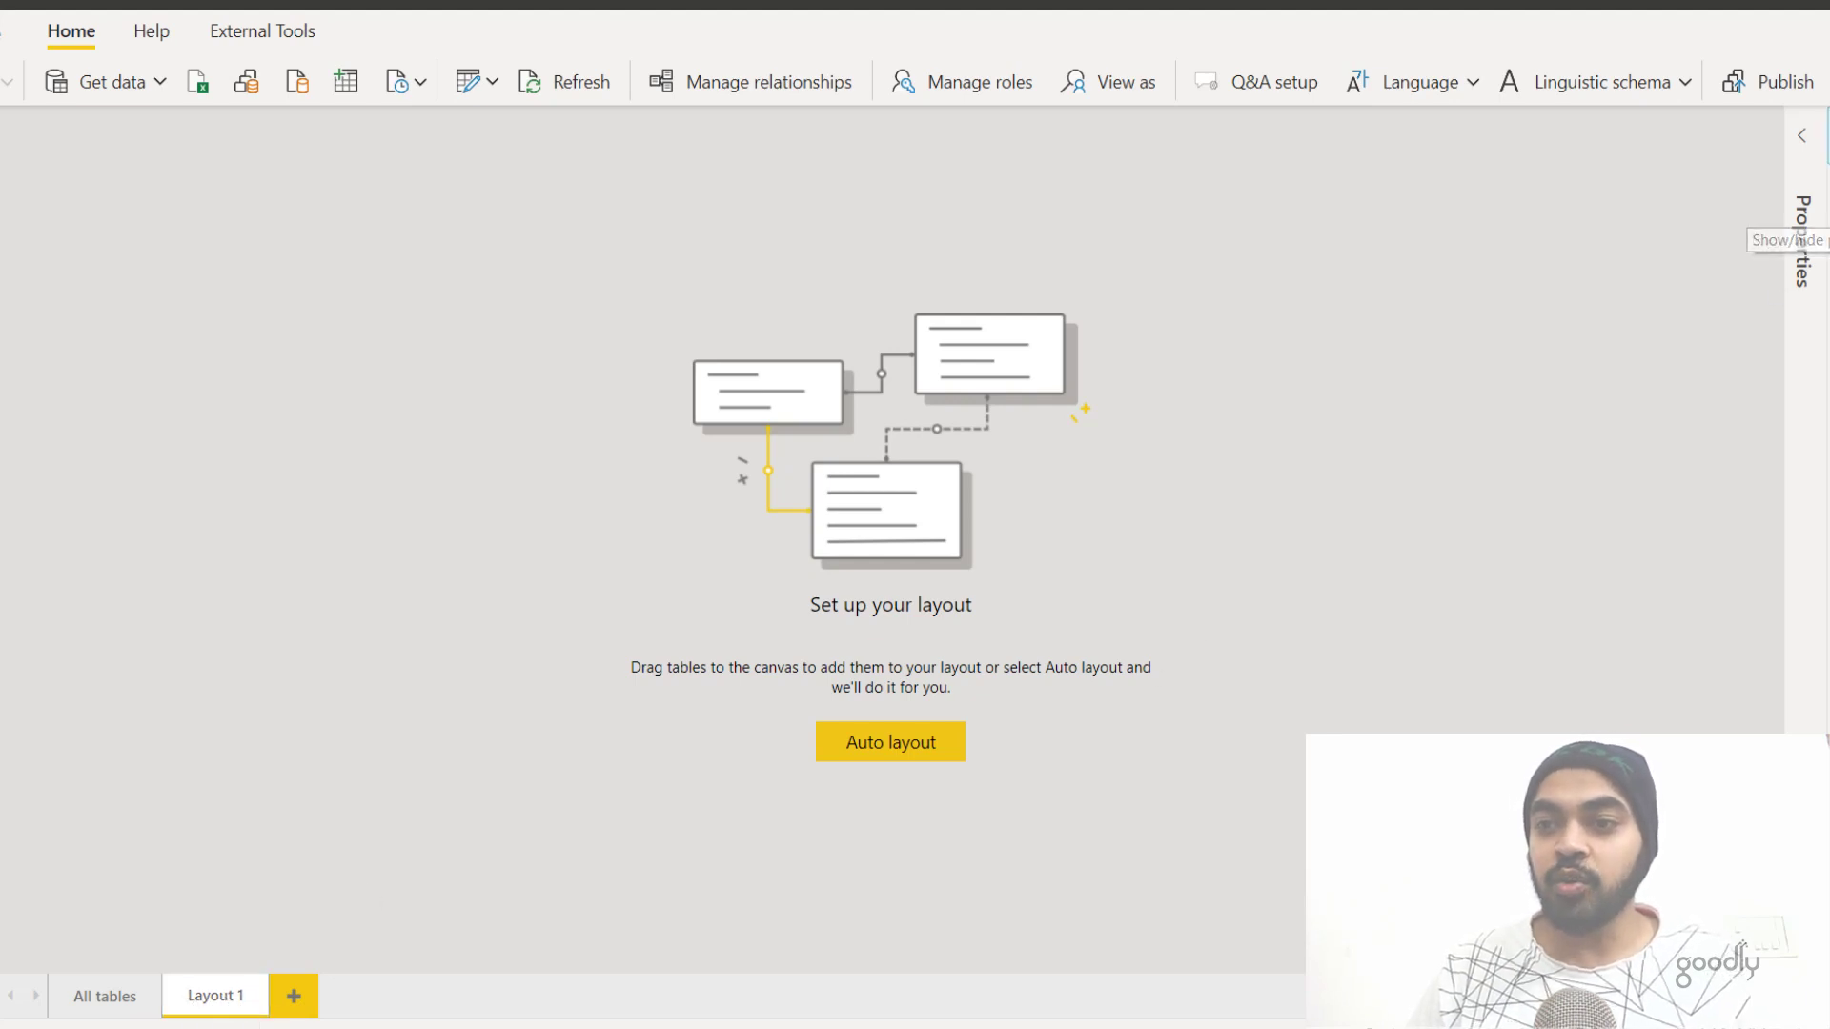
{"action": "left_click", "coordinate": [1818, 241]}
{"action": "left_click_drag", "start_coordinate": [1621, 541], "coordinate": [324, 548]}
{"action": "left_click_drag", "start_coordinate": [1601, 496], "coordinate": [856, 223]}
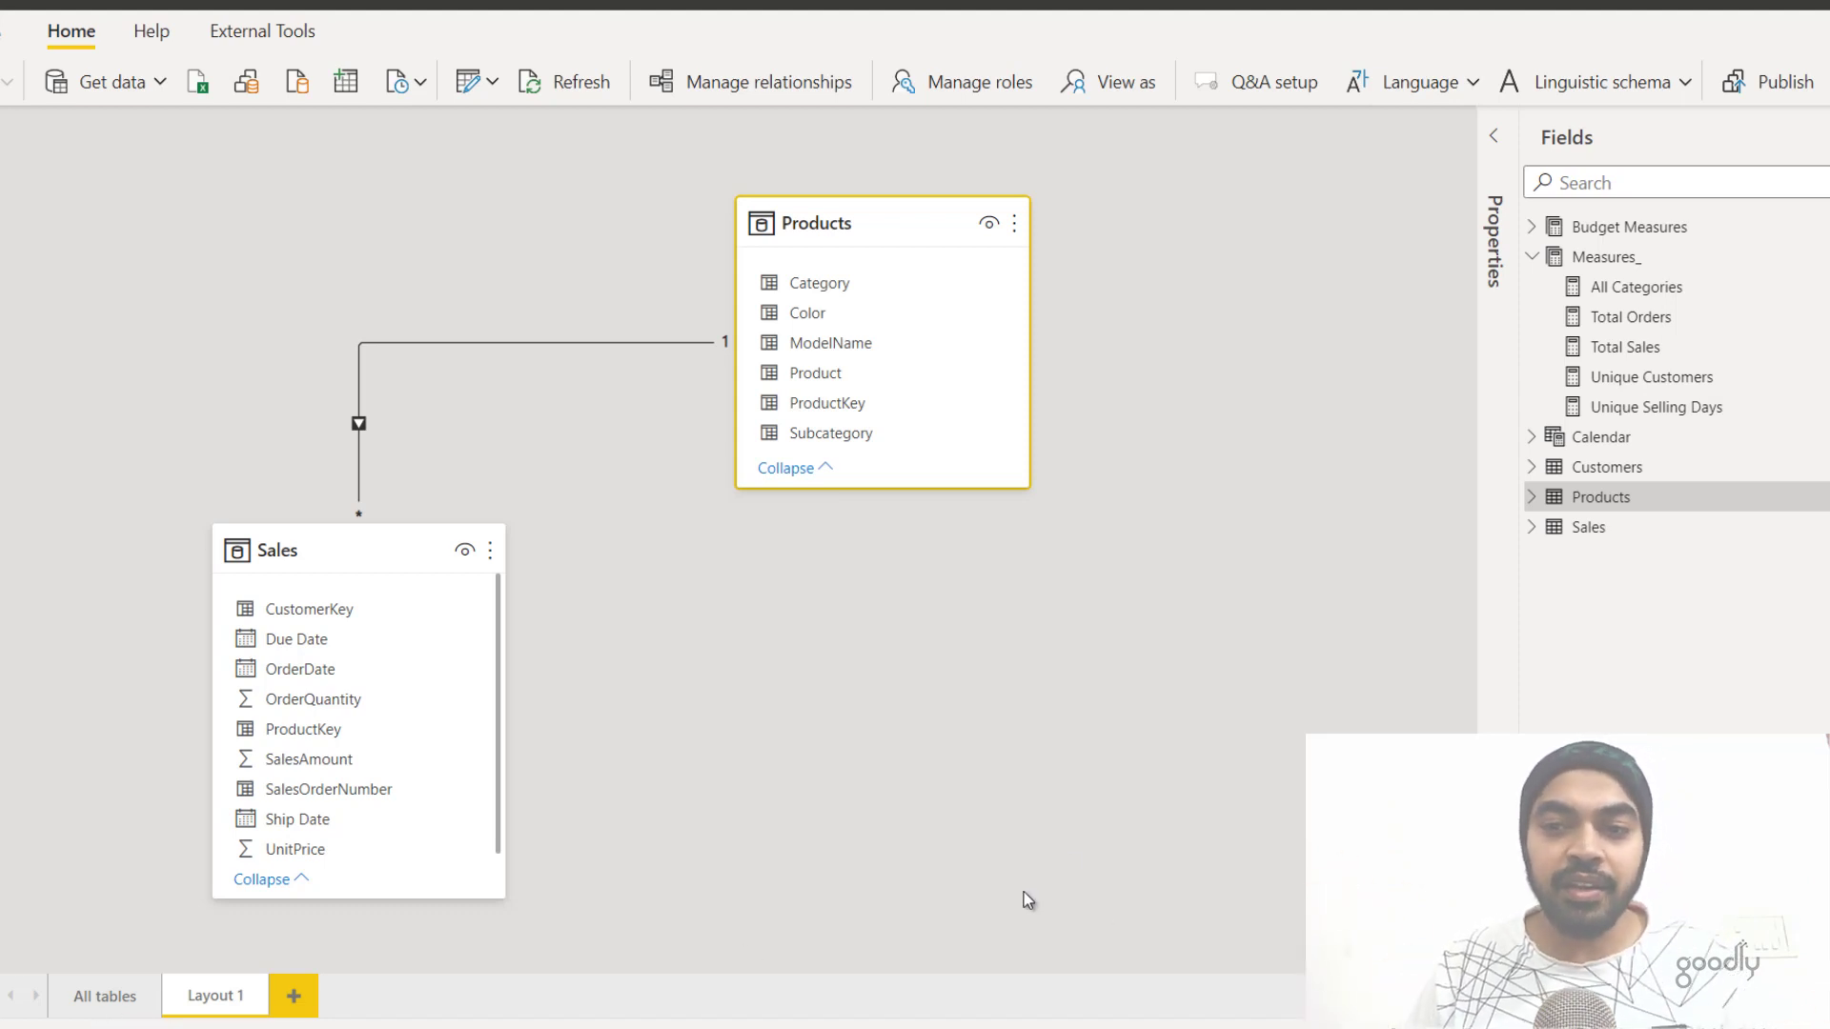
- Add the Customers and Calendar tables to the new layout and move the Sales table lower, clear of Calendar
{"action": "left_click_drag", "start_coordinate": [1659, 474], "coordinate": [681, 286]}
{"action": "left_click_drag", "start_coordinate": [1703, 438], "coordinate": [305, 286]}
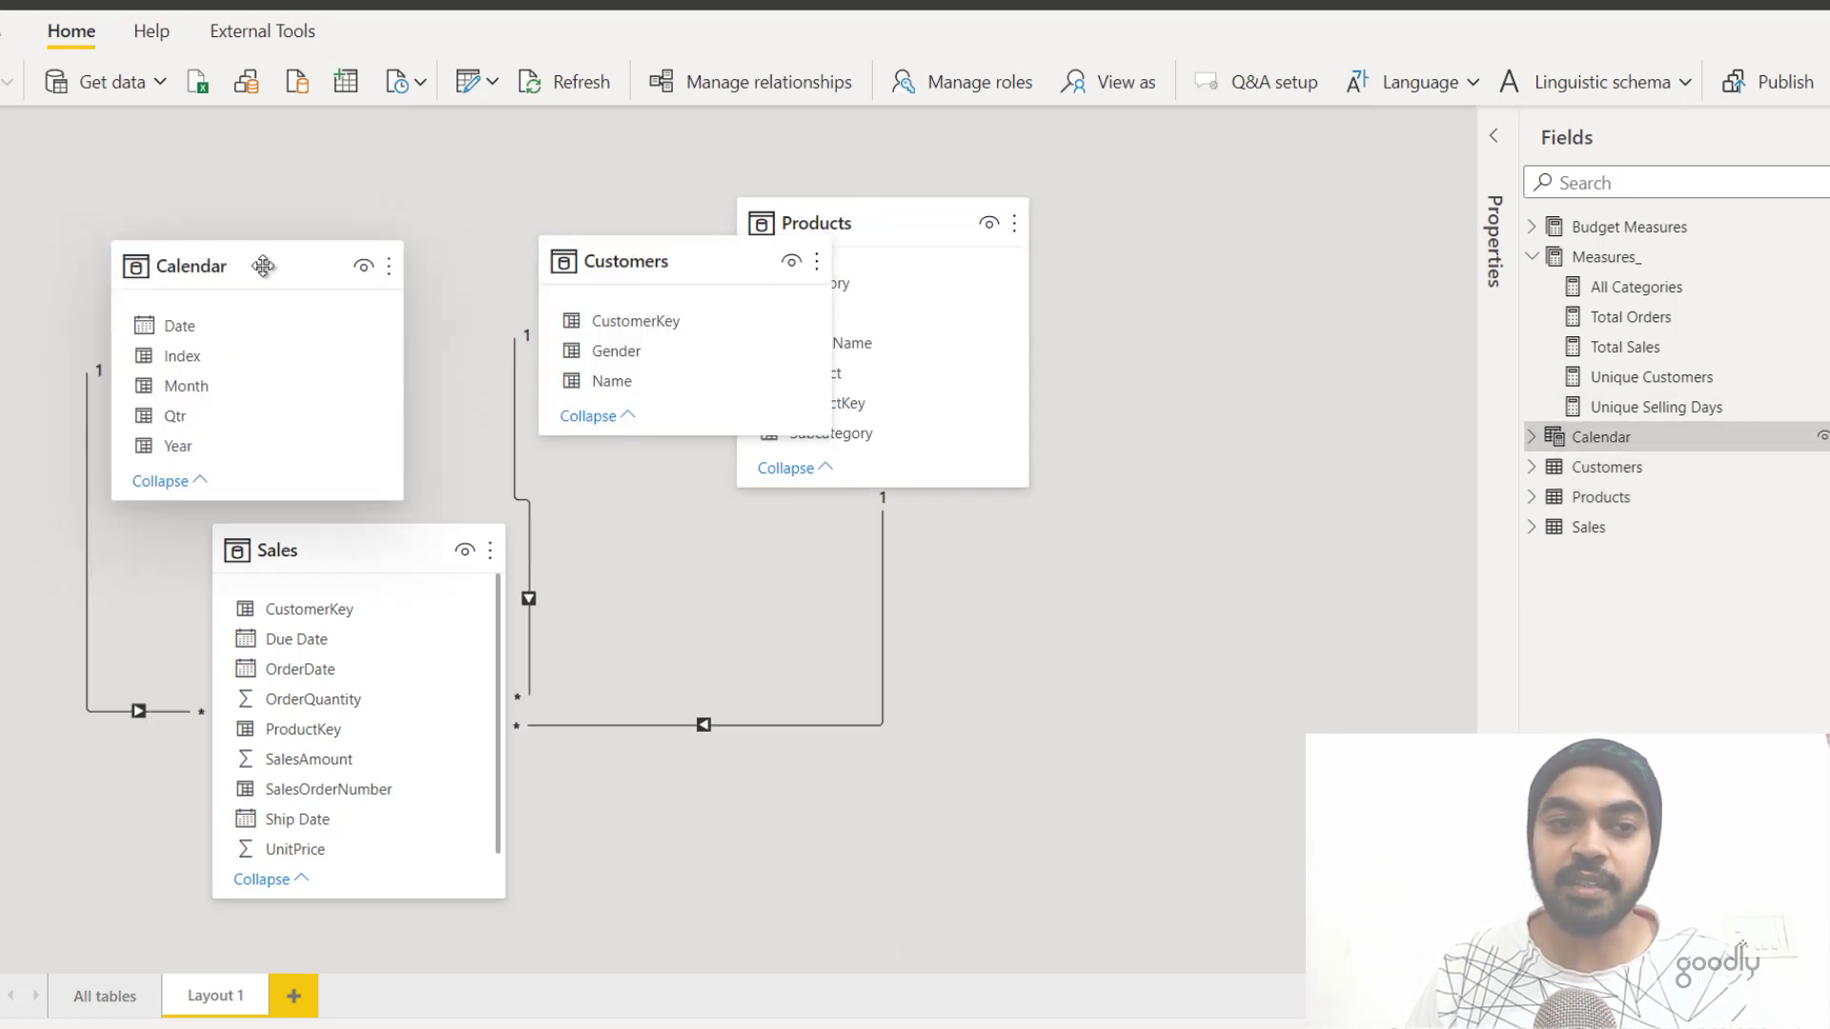
{"action": "left_click_drag", "start_coordinate": [432, 573], "coordinate": [473, 679]}
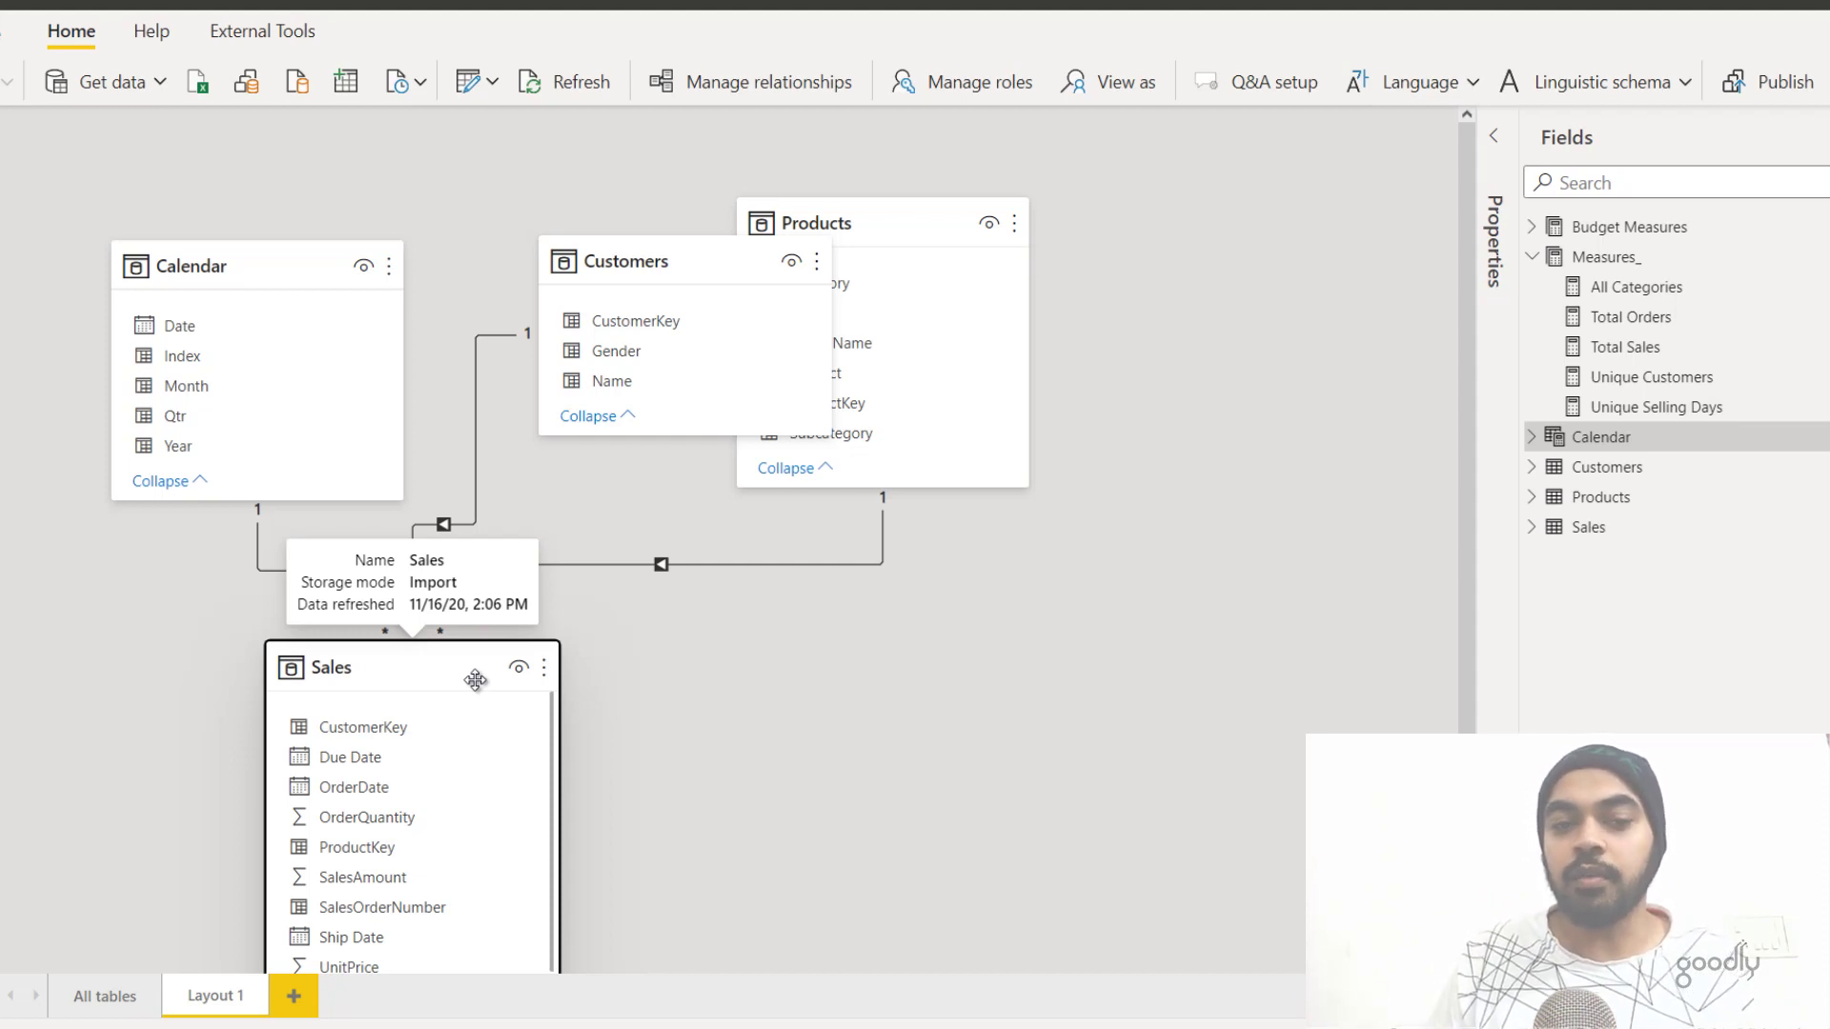
{"action": "left_click", "coordinate": [719, 717]}
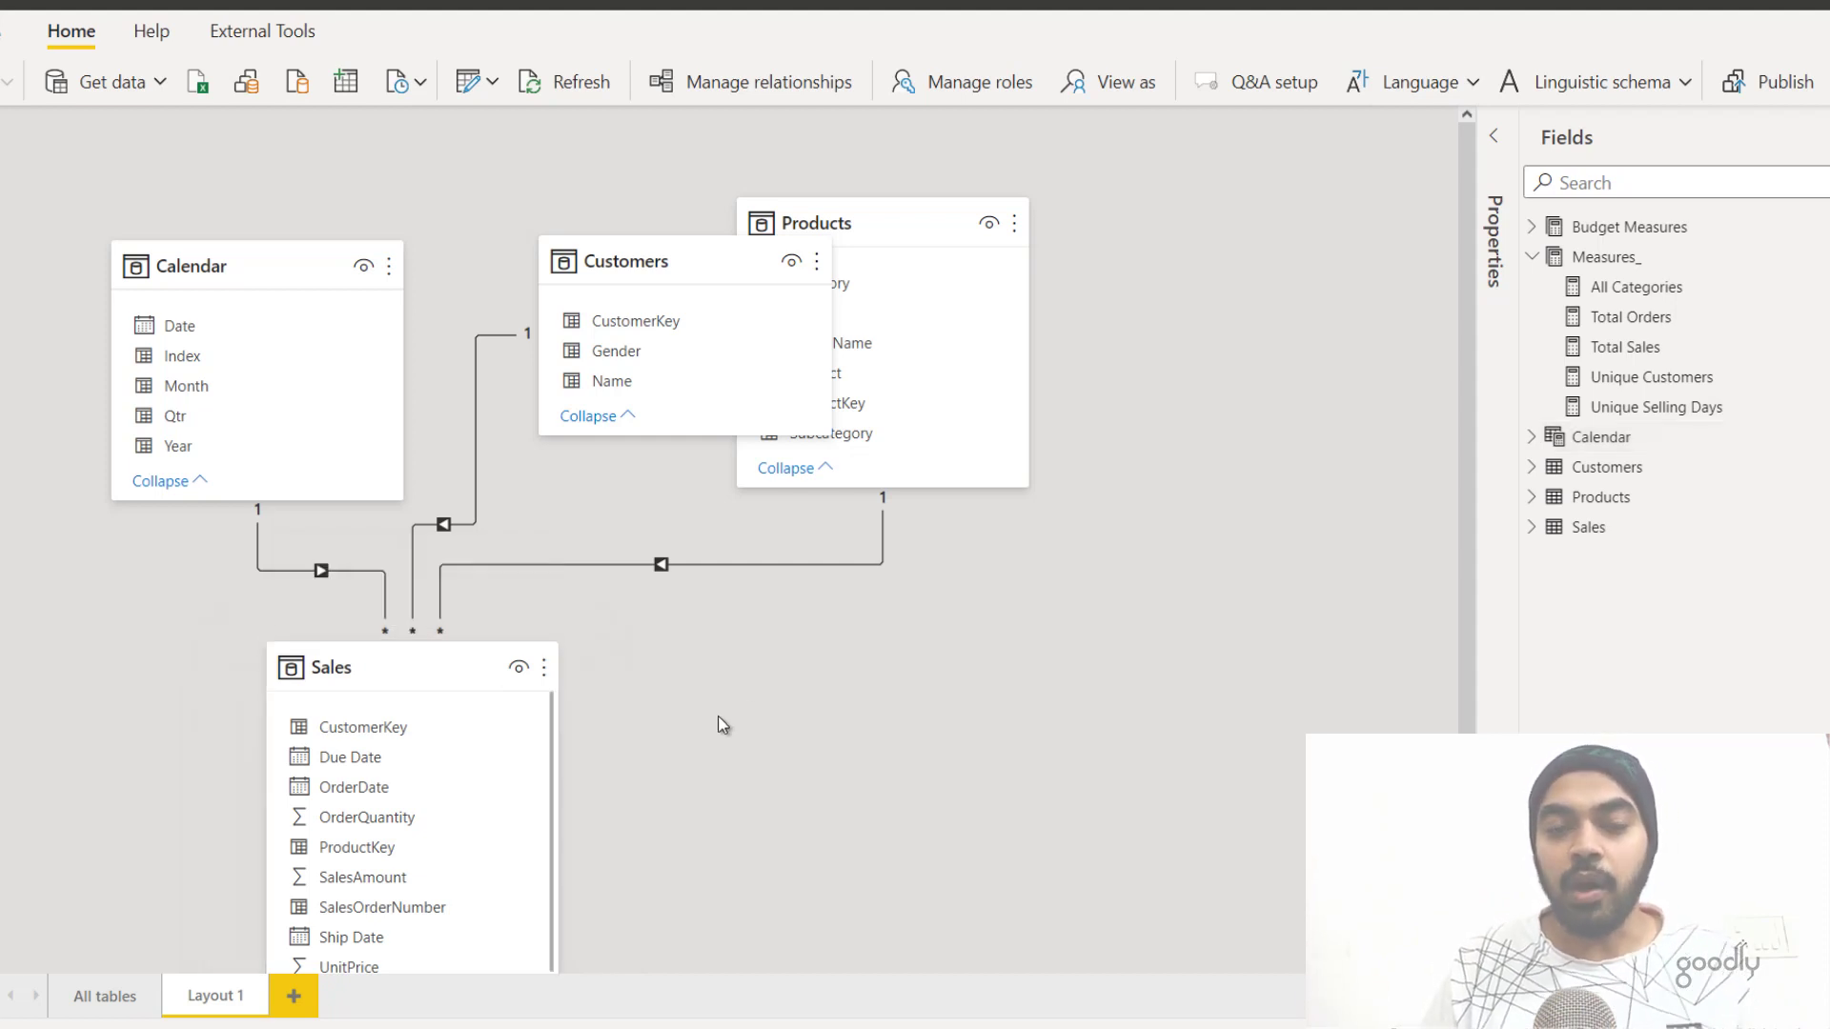